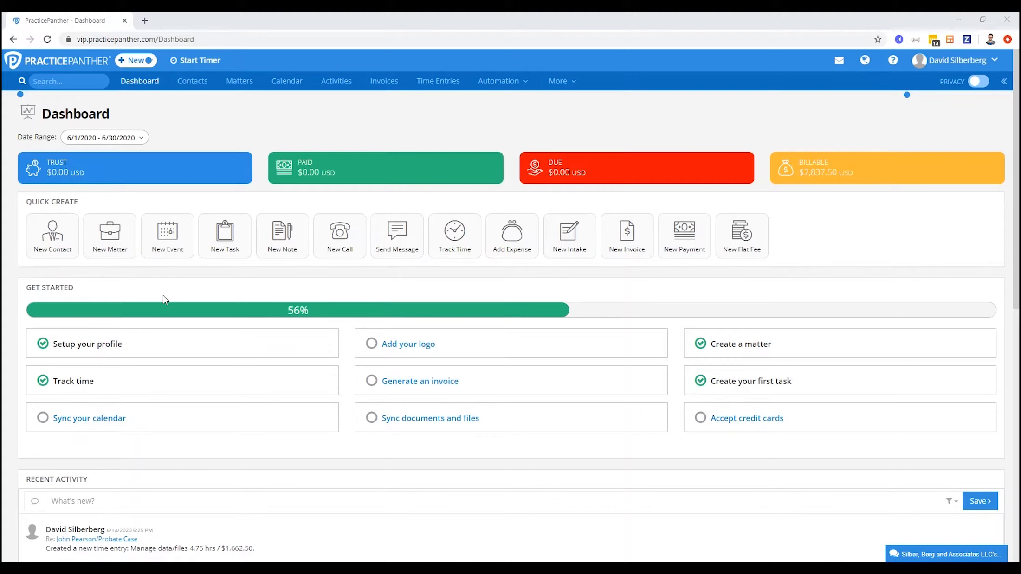
Open the Invoice Options in the account settings and review the default invoice approval settings
left_click(942, 61)
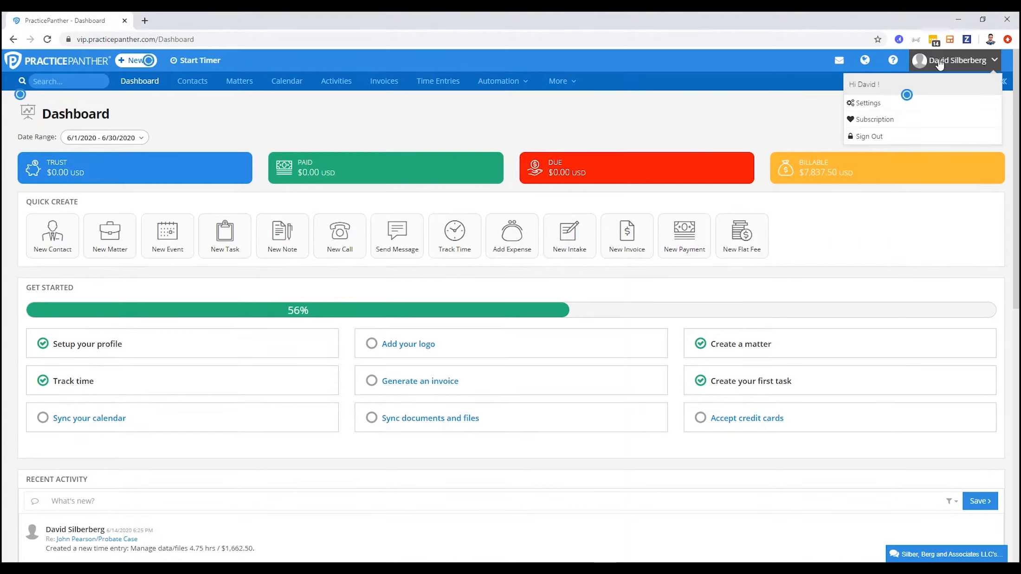
left_click(867, 103)
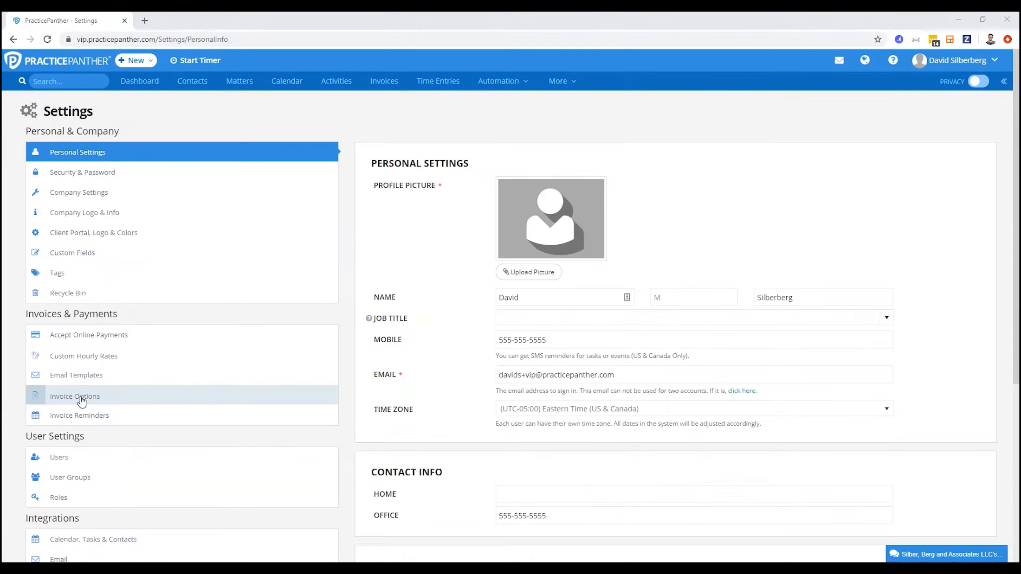
left_click(81, 399)
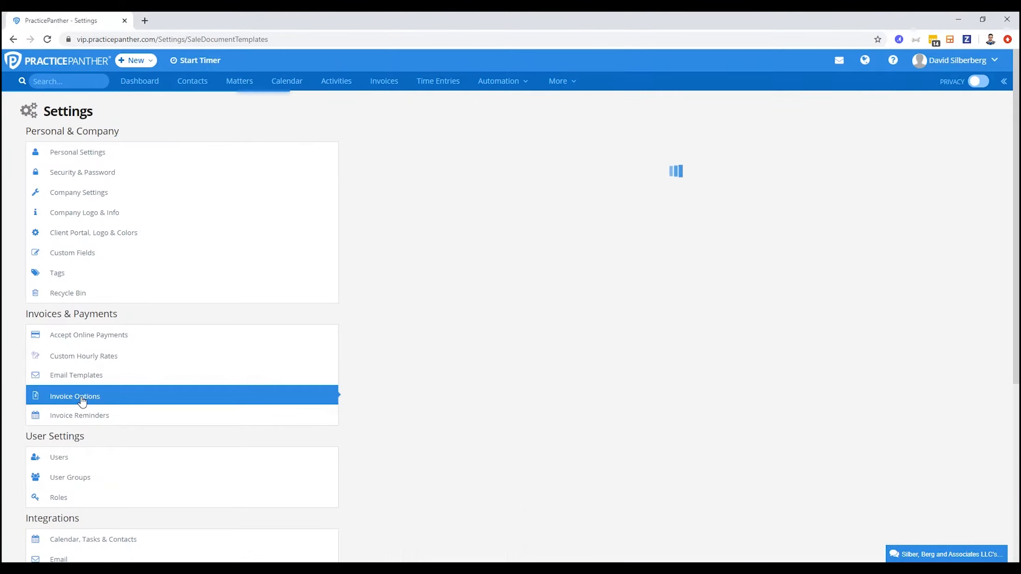
scroll(449, 447, "down", 3)
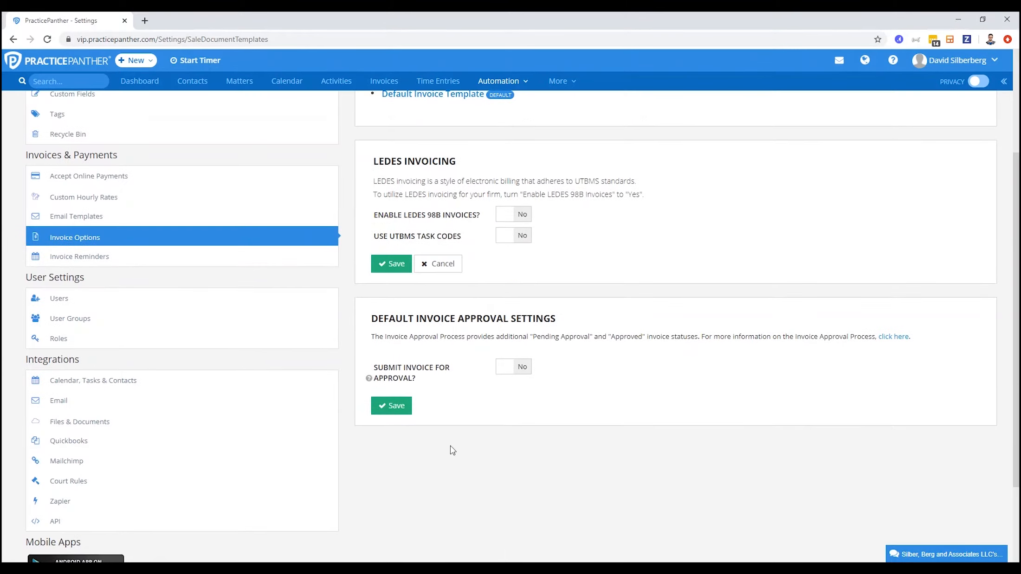
left_click_drag(371, 318, 550, 321)
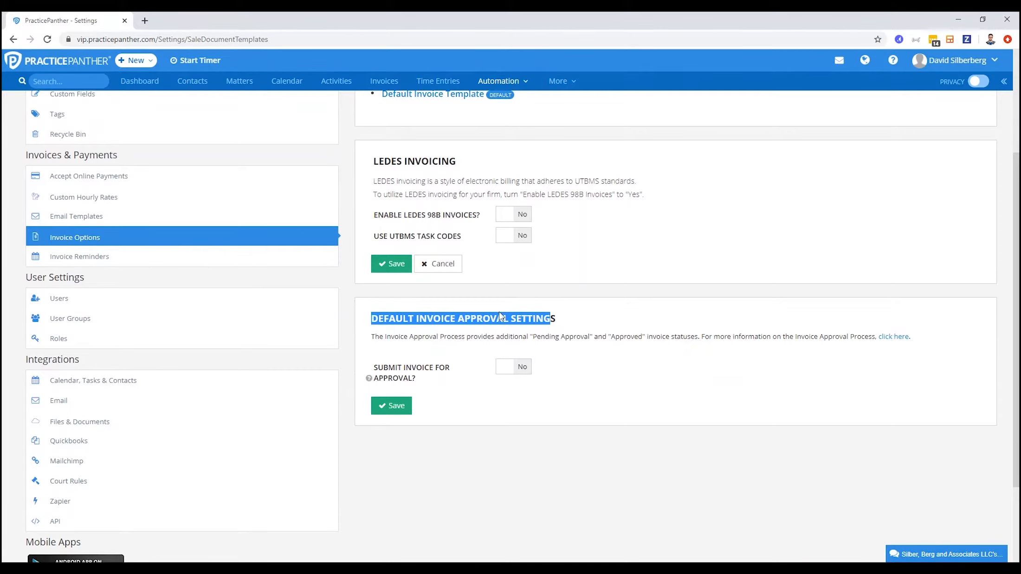
left_click(469, 297)
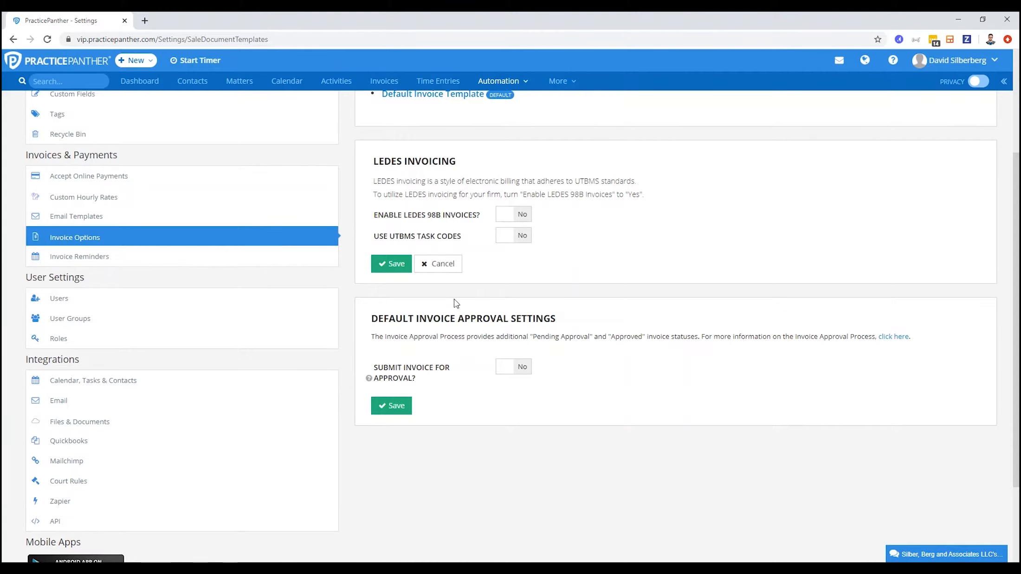
Start a new invoice template named Primary Invoice Template and make it the default
scroll(454, 301, "up", 3)
mouse_move(388, 262)
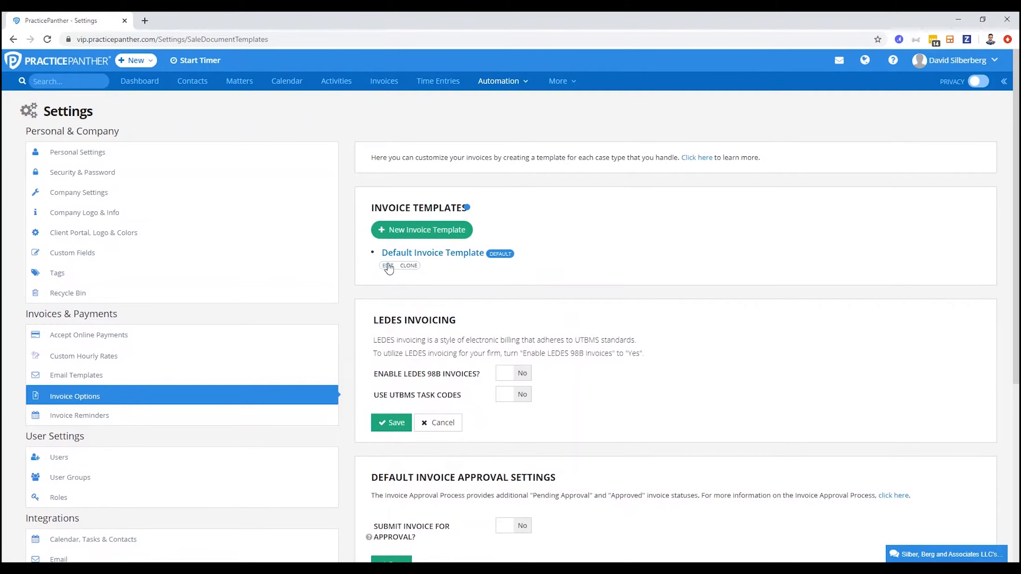
left_click(398, 231)
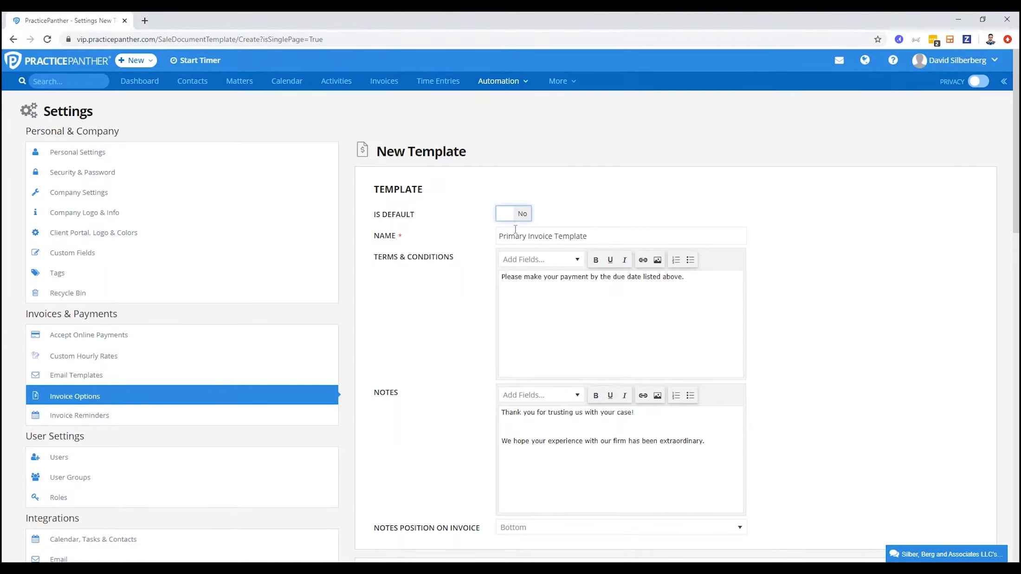
left_click(517, 214)
key("Tab")
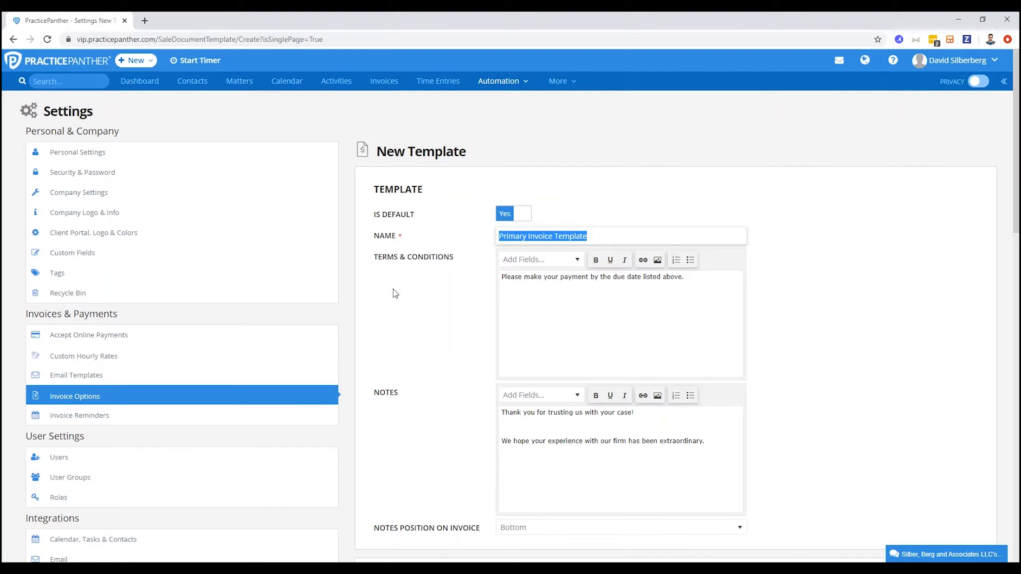
left_click(529, 316)
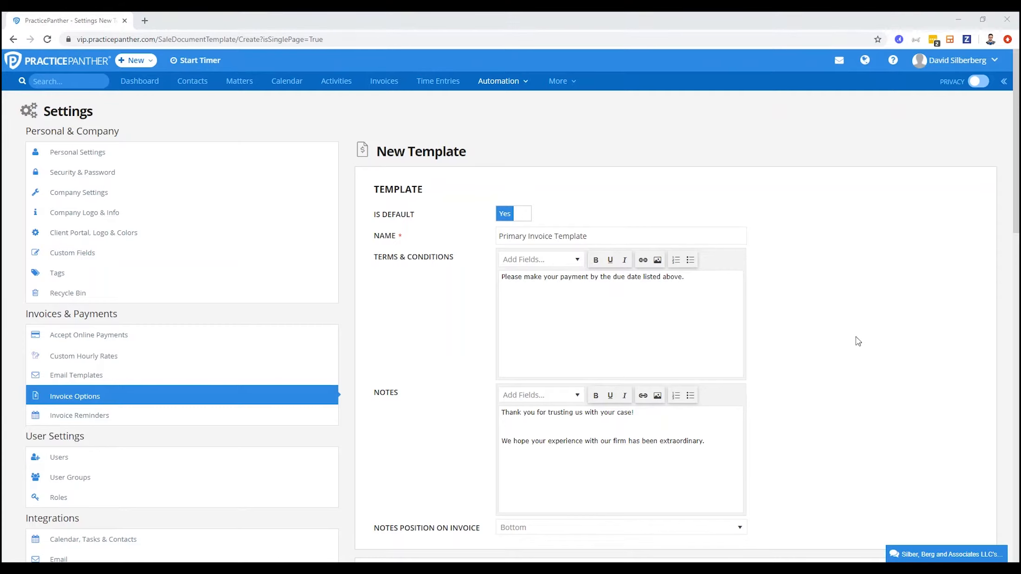
Review the template's default payment options and due date, and set its invoice theme to Clover
scroll(855, 336, "down", 5)
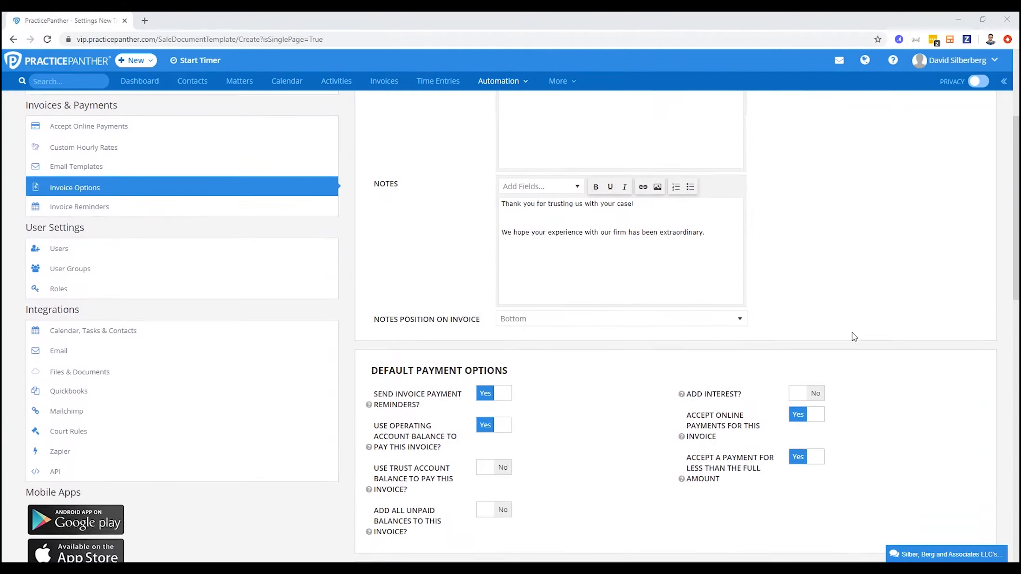
scroll(849, 334, "down", 3)
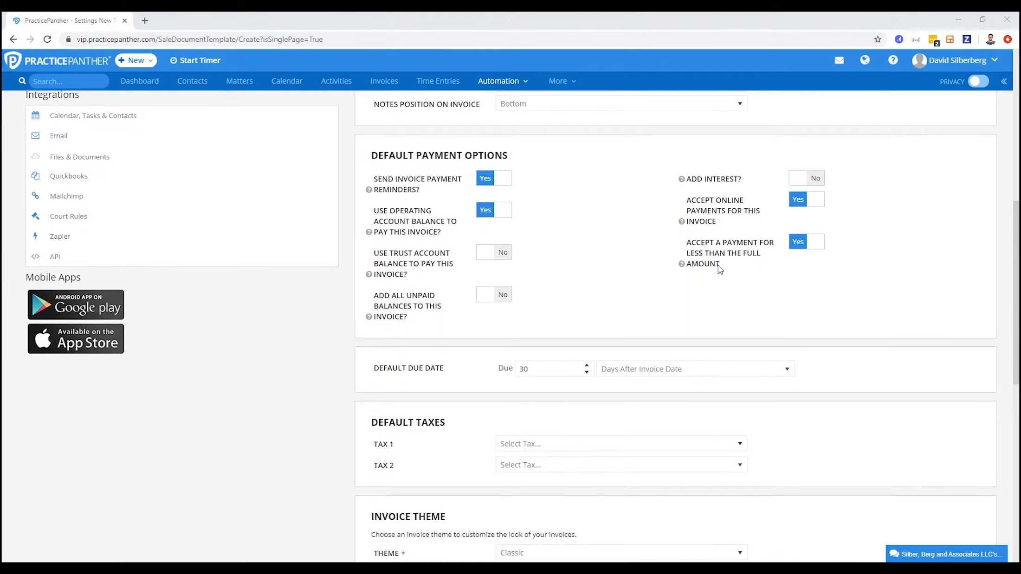
left_click(520, 370)
scroll(338, 367, "down", 7)
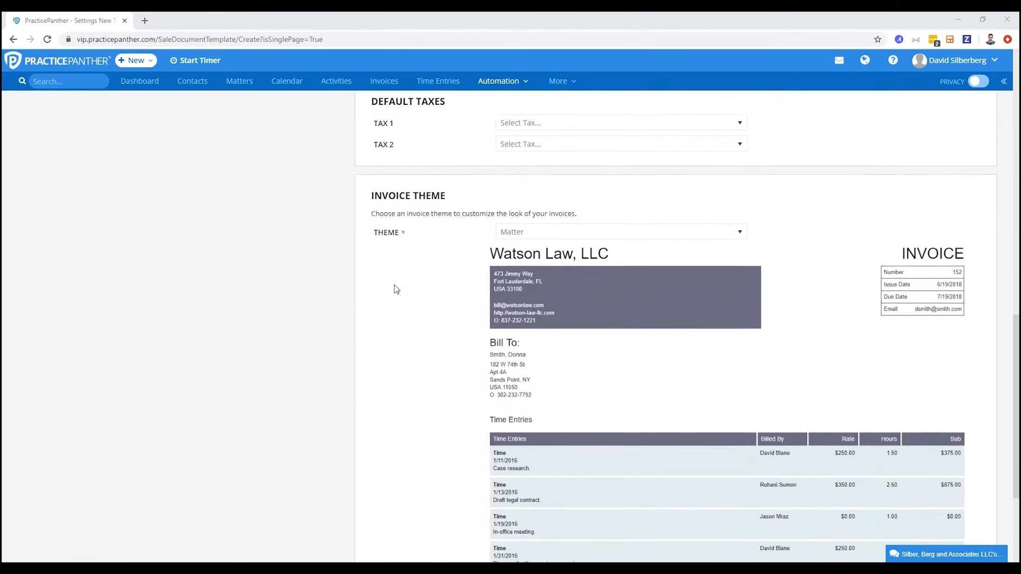
scroll(394, 288, "down", 1)
left_click_drag(363, 145, 486, 144)
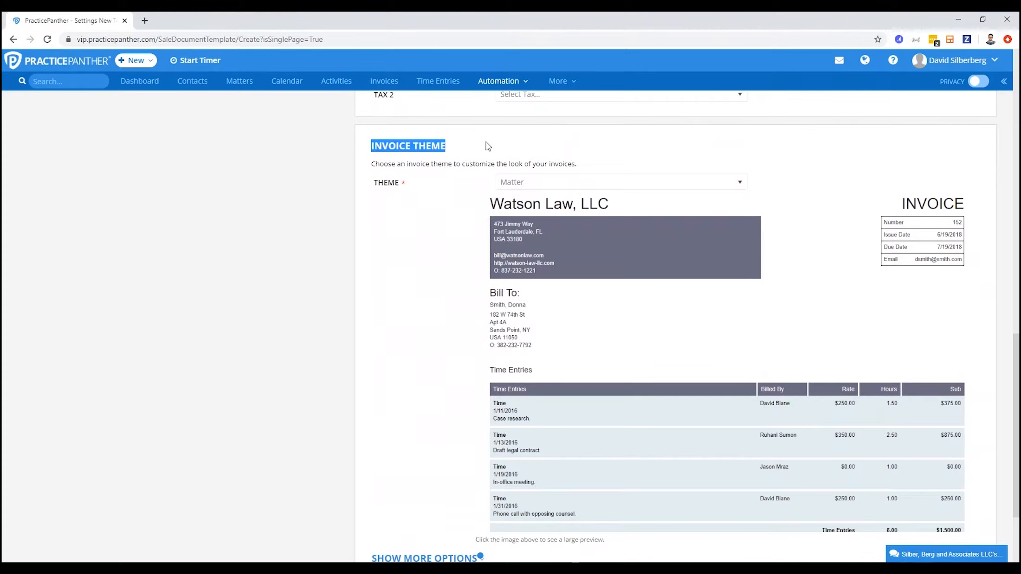
left_click(585, 188)
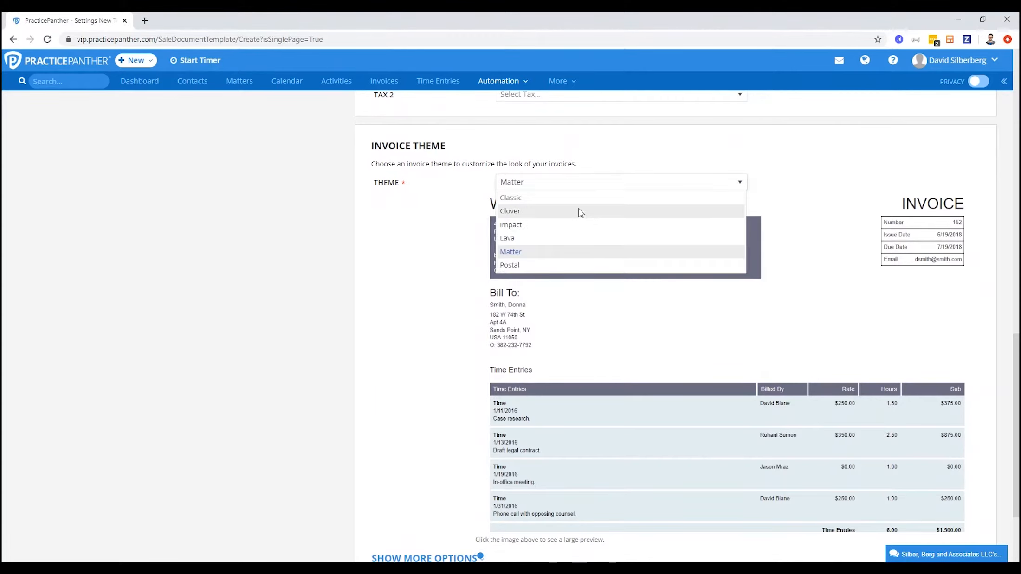
left_click(577, 212)
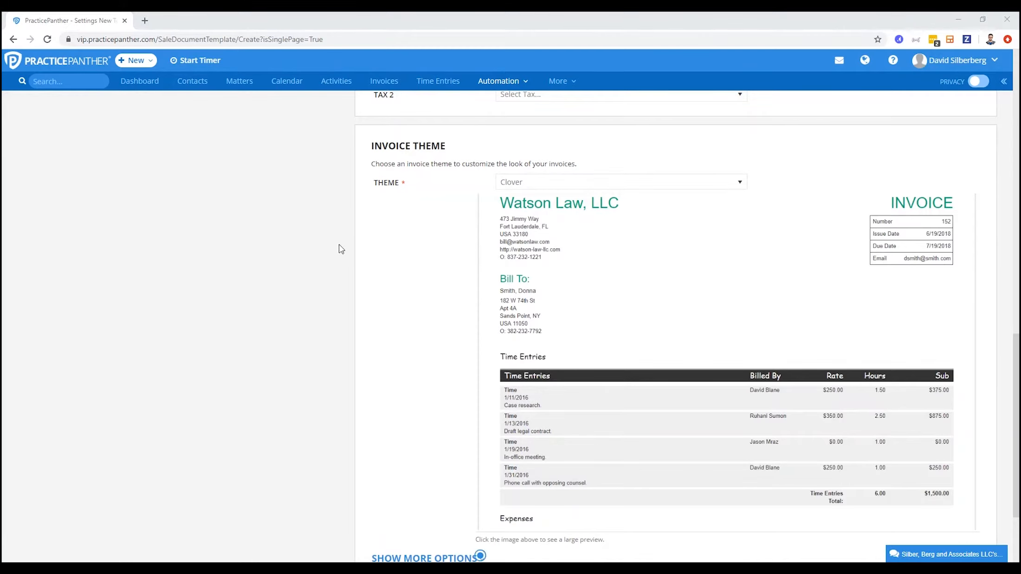
Expand the template's additional options and examine the company, contact, matter and invoice info fields that can be shown, hidden or relabelled
scroll(341, 248, "down", 3)
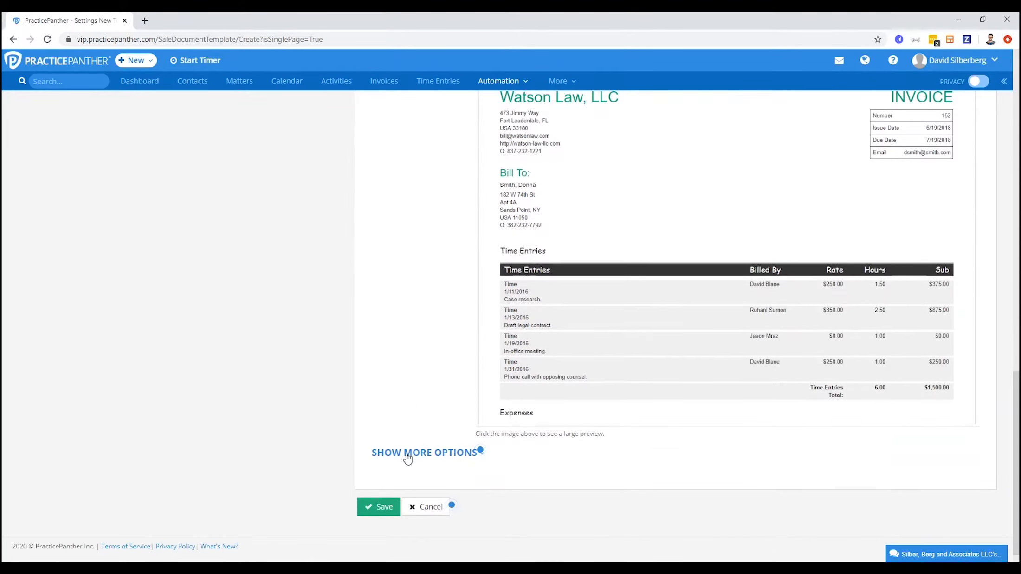
left_click(407, 457)
scroll(357, 440, "down", 3)
scroll(357, 441, "down", 5)
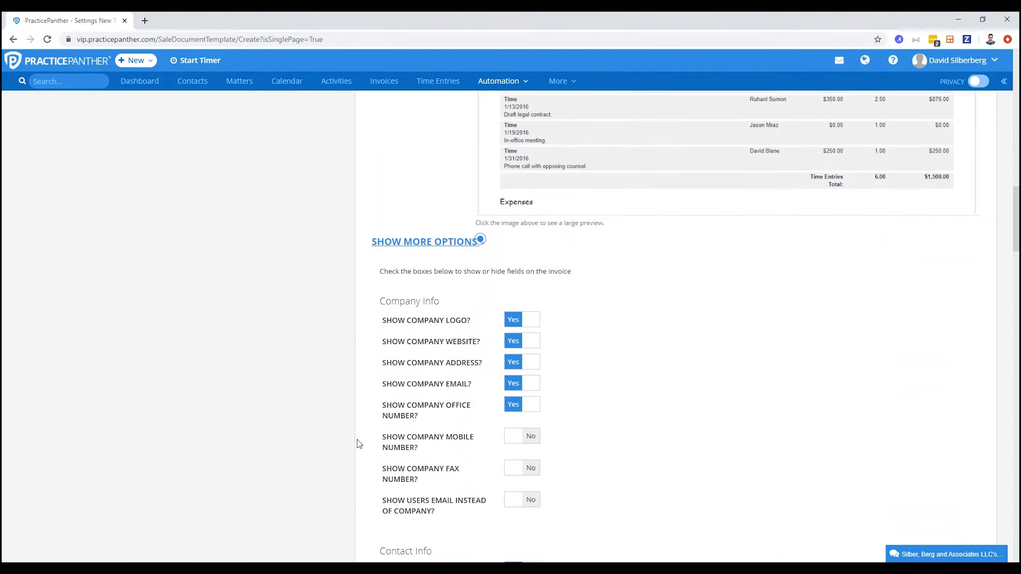
scroll(357, 443, "down", 4)
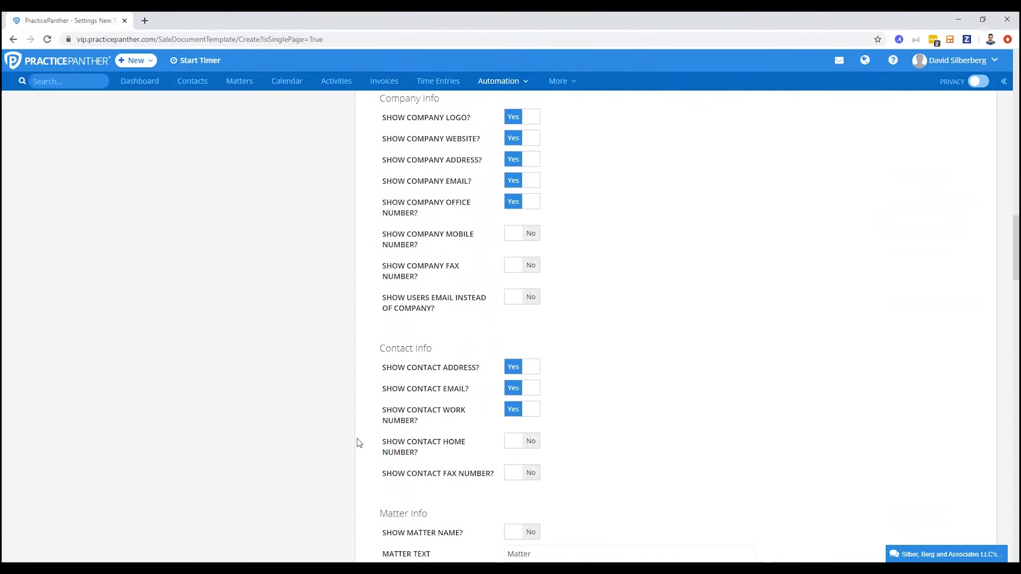
scroll(357, 436, "down", 4)
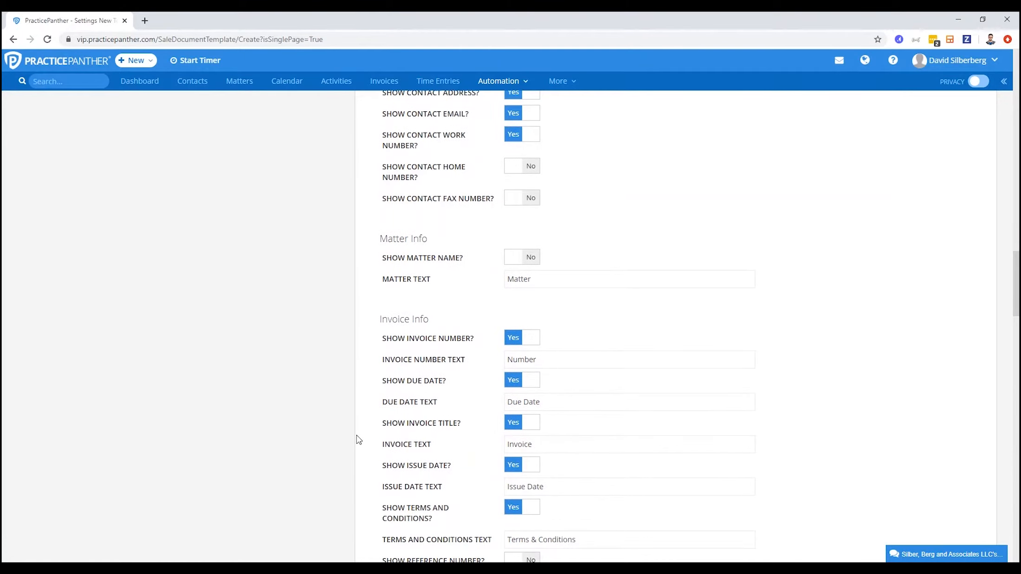
scroll(357, 438, "down", 3)
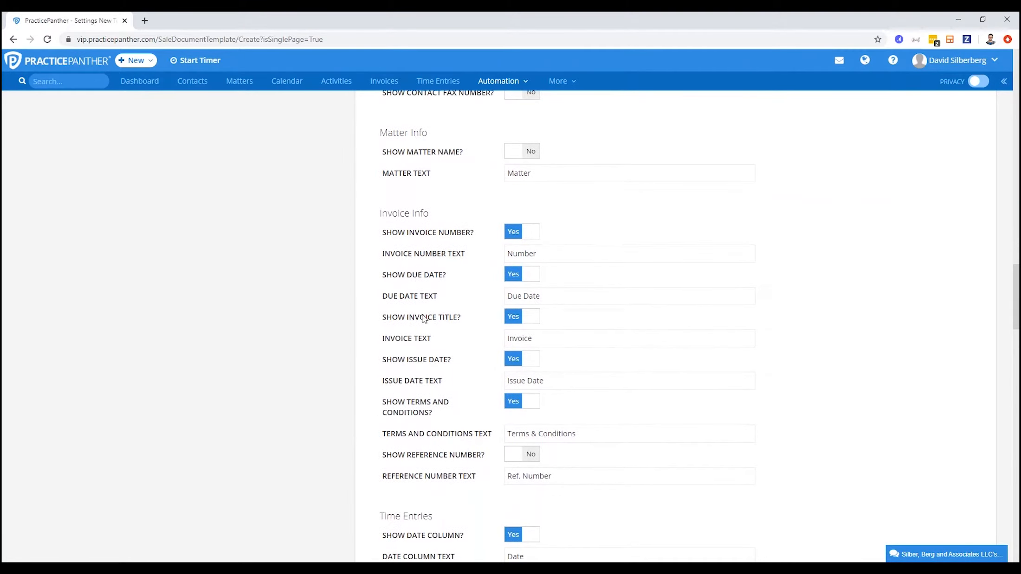
left_click_drag(381, 254, 476, 259)
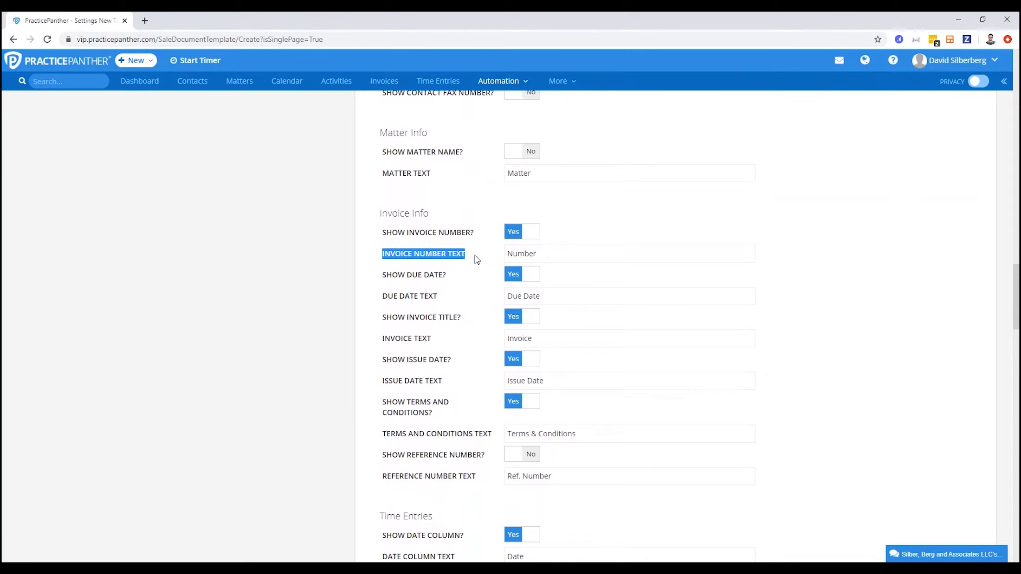
left_click_drag(370, 296, 445, 298)
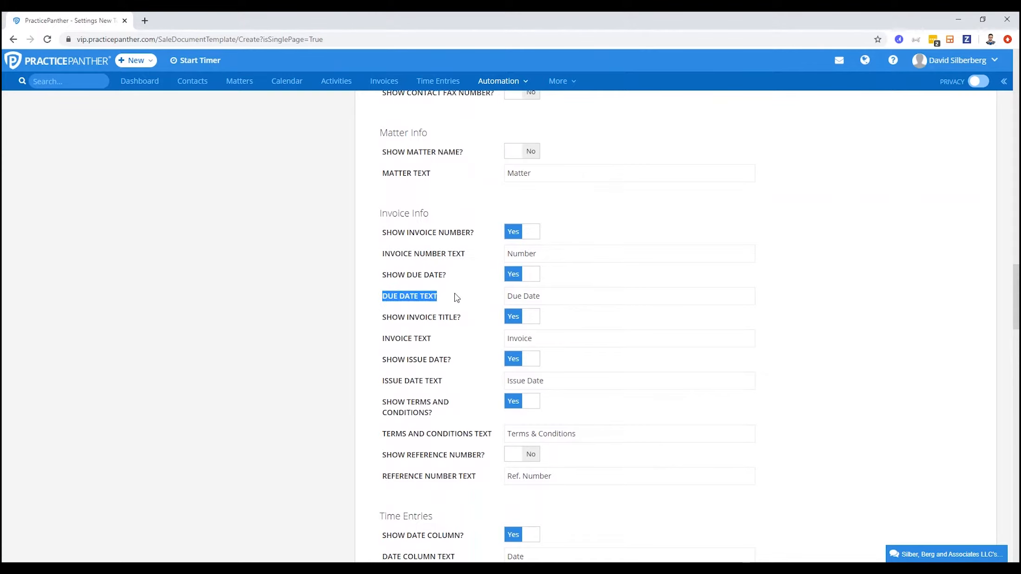
left_click_drag(555, 296, 493, 297)
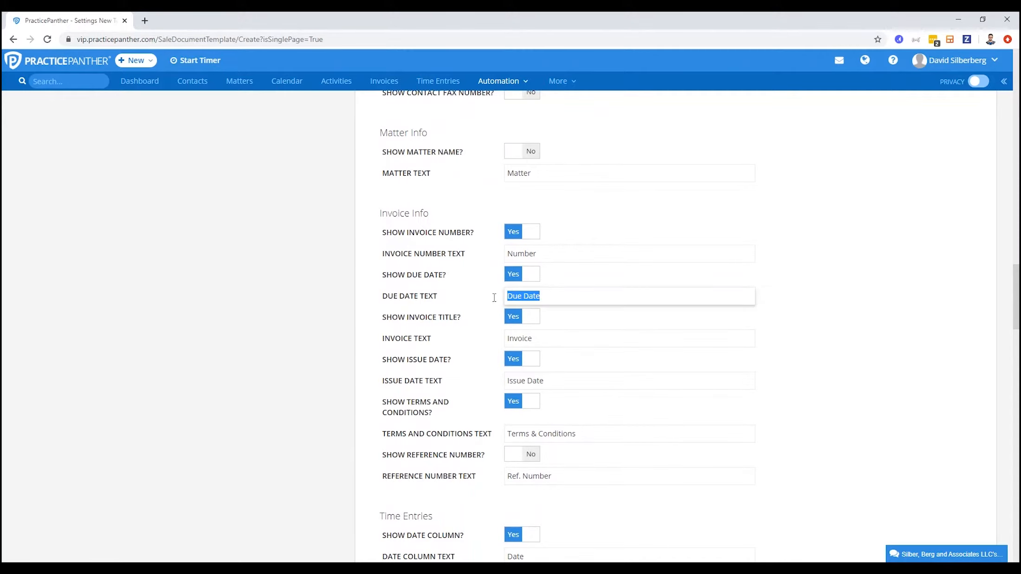
left_click(492, 299)
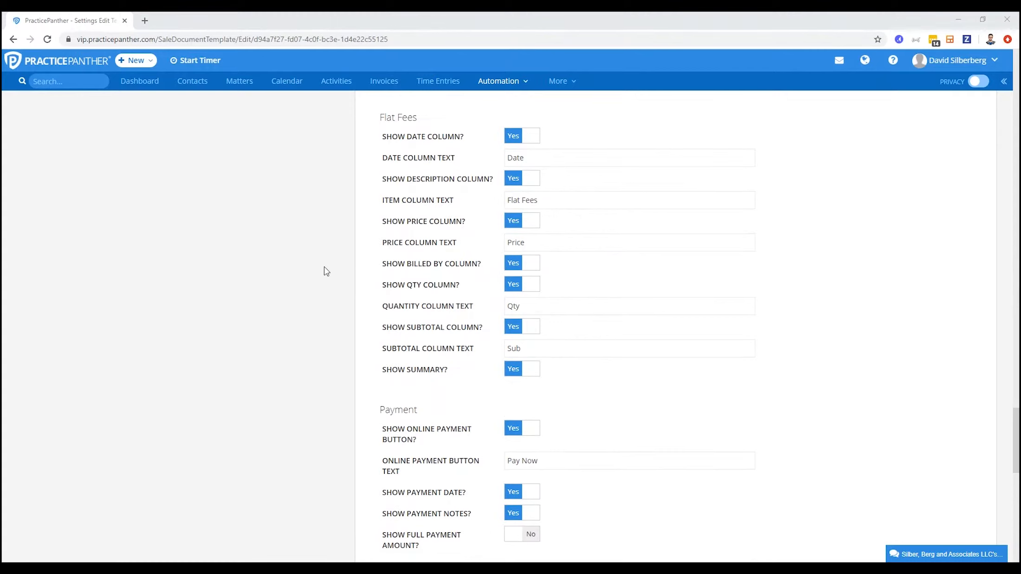
Turn on the trust and operating account balances and ledgers for the invoice template, and save it
scroll(325, 269, "down", 5)
scroll(325, 270, "down", 5)
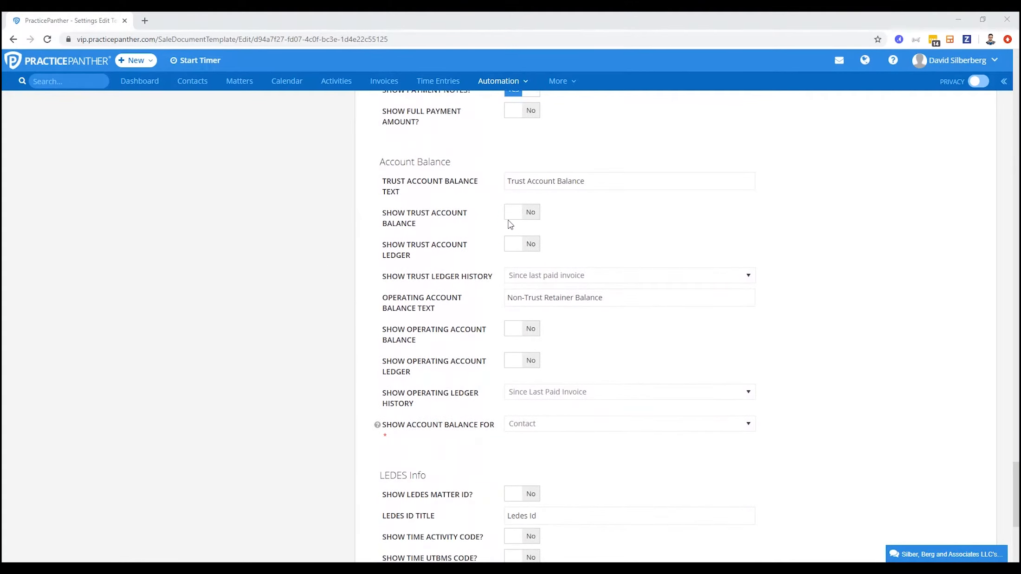
left_click(522, 212)
left_click(522, 246)
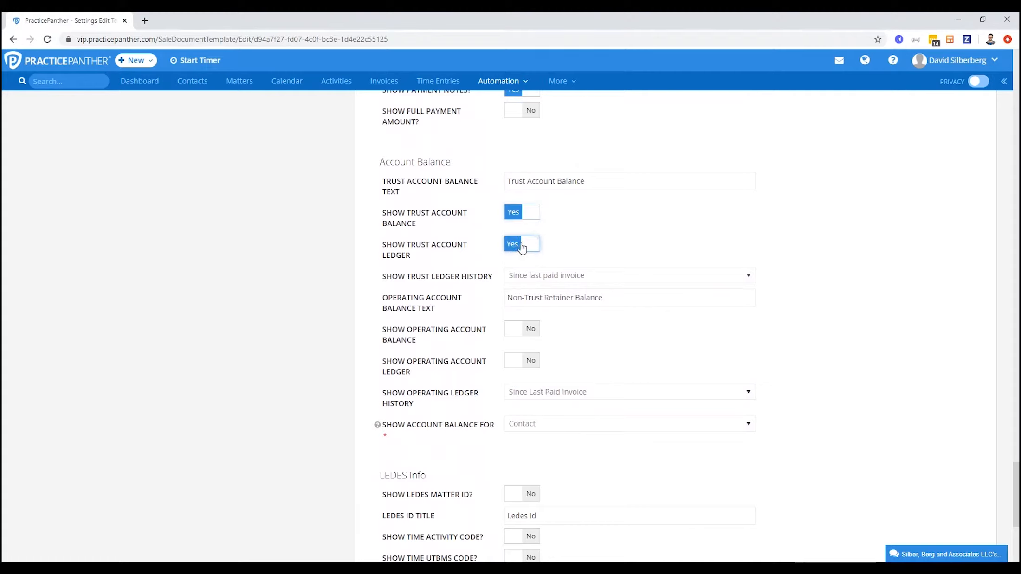
left_click(513, 330)
left_click(515, 360)
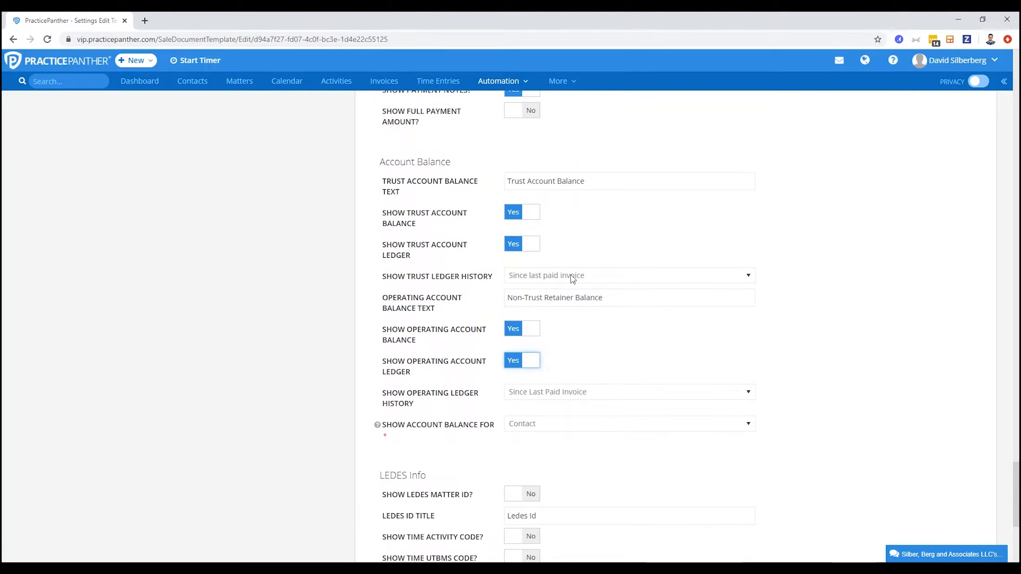
scroll(350, 389, "down", 1)
scroll(350, 388, "down", 5)
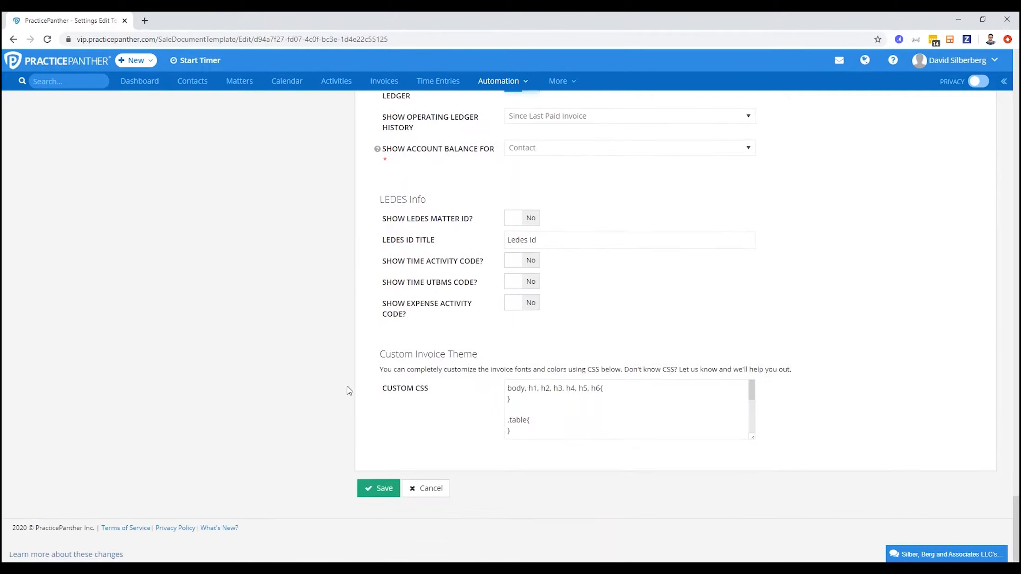
left_click(383, 488)
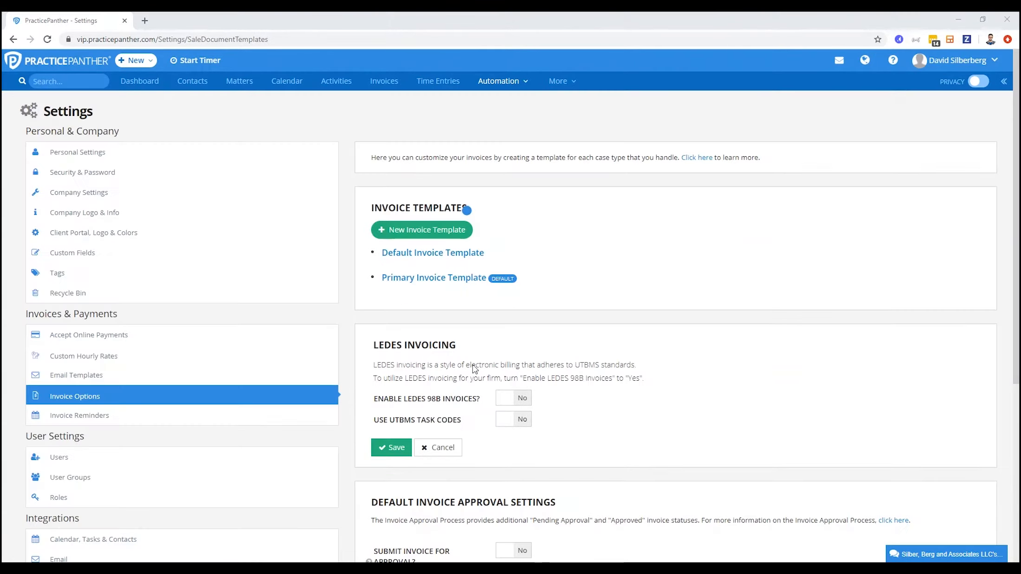
mouse_move(396, 282)
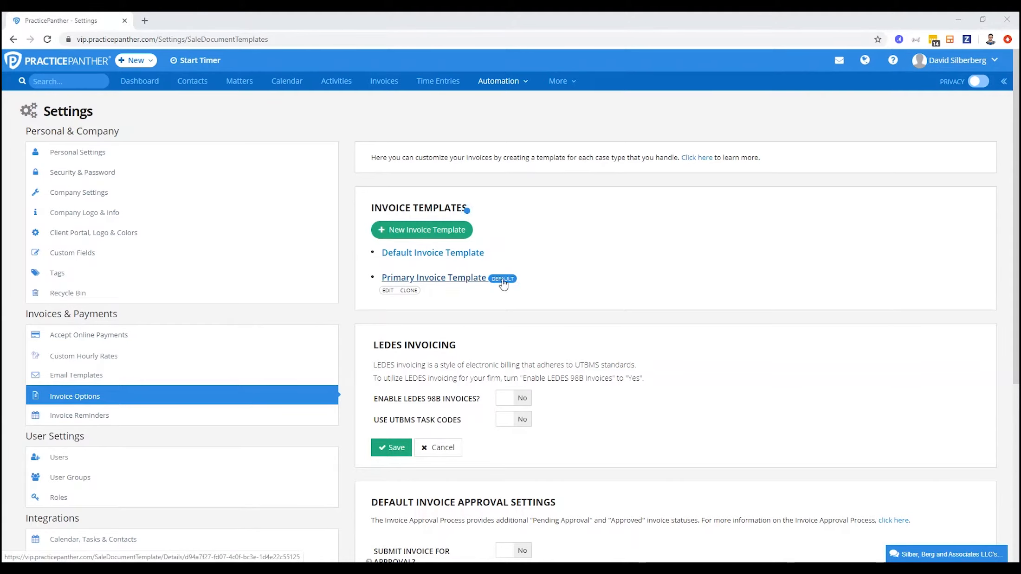
Open the Company Logo & Info settings, review the company details that appear on invoices, and save them
left_click(164, 213)
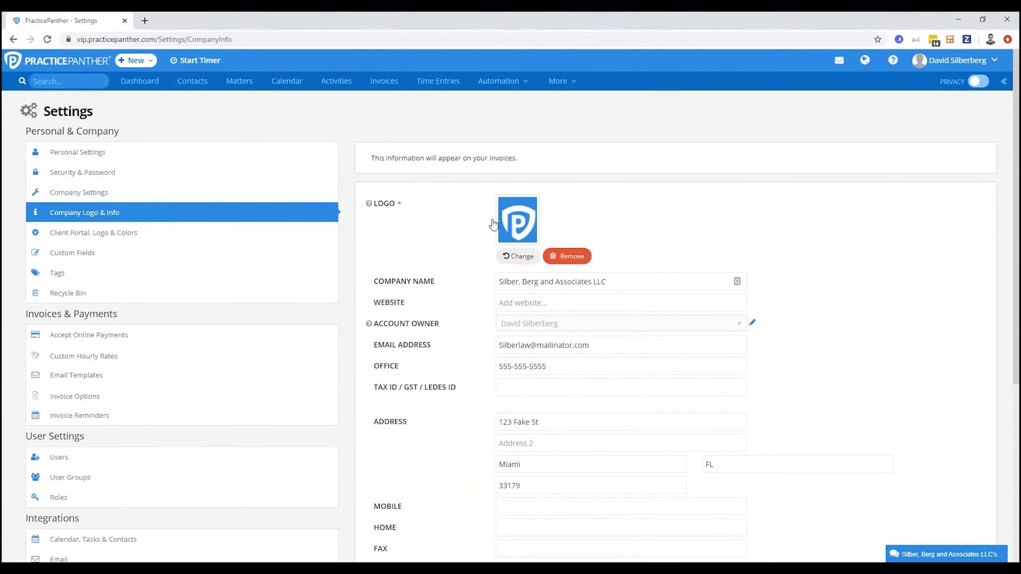
left_click_drag(642, 285, 481, 287)
left_click(456, 284)
left_click(483, 353)
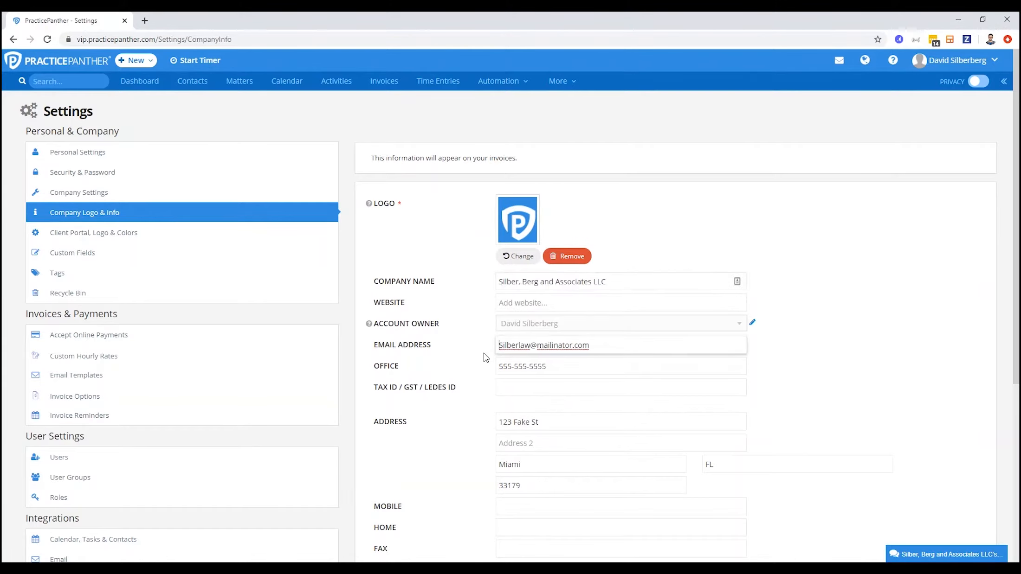
scroll(483, 361, "down", 3)
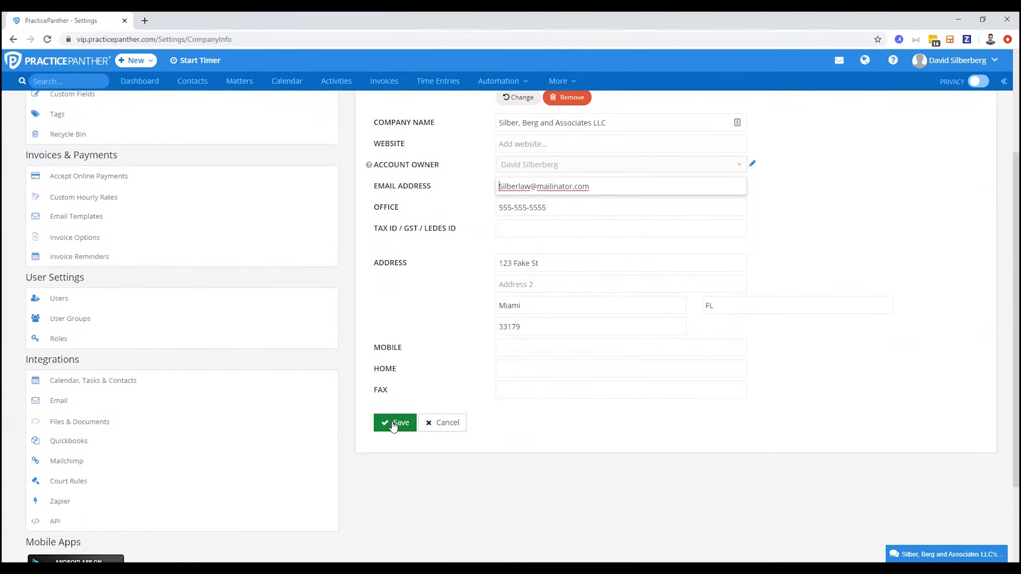
left_click(394, 424)
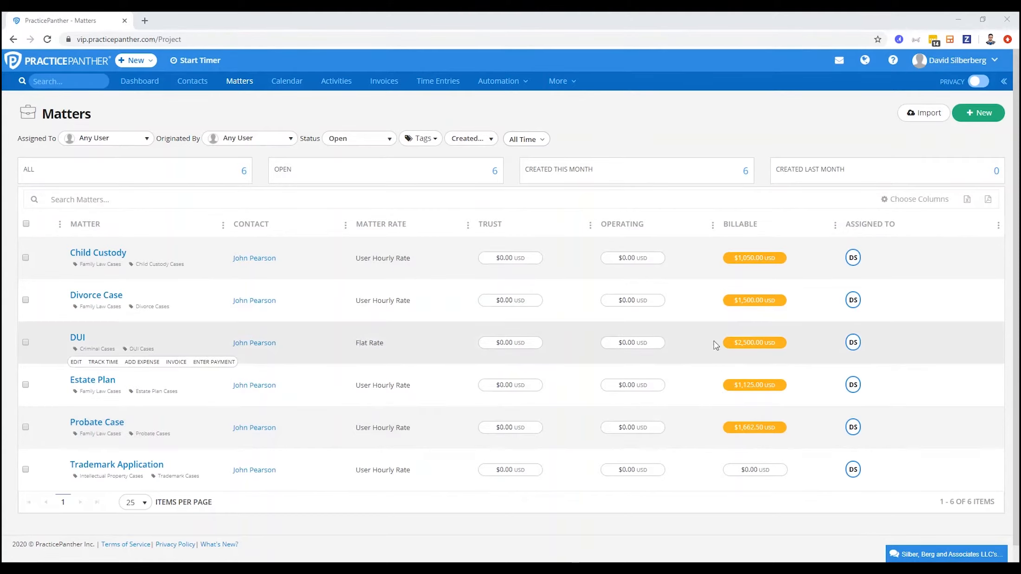
Start a new invoice batch using the Multiple Invoices type
left_click(133, 61)
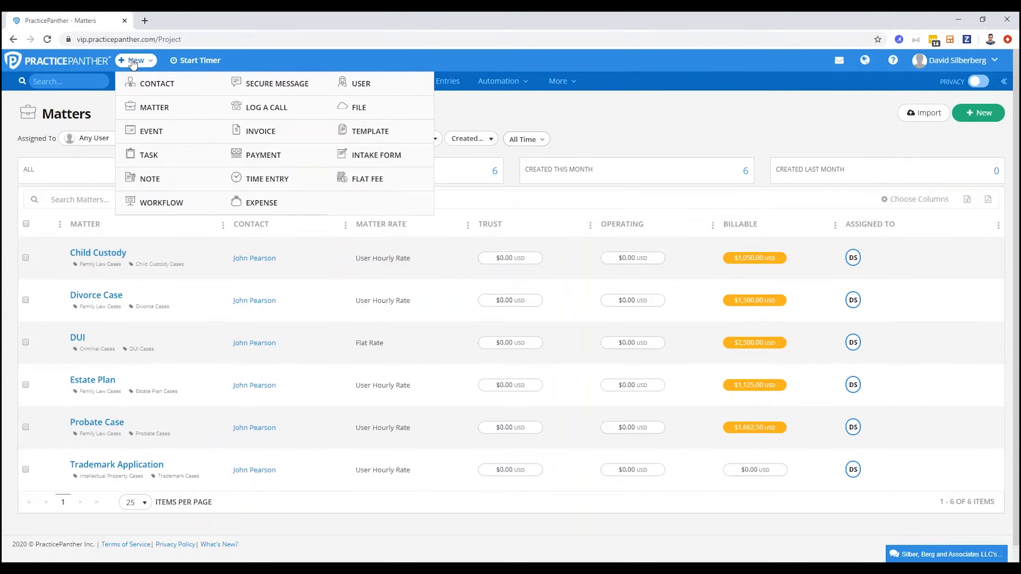
left_click(269, 134)
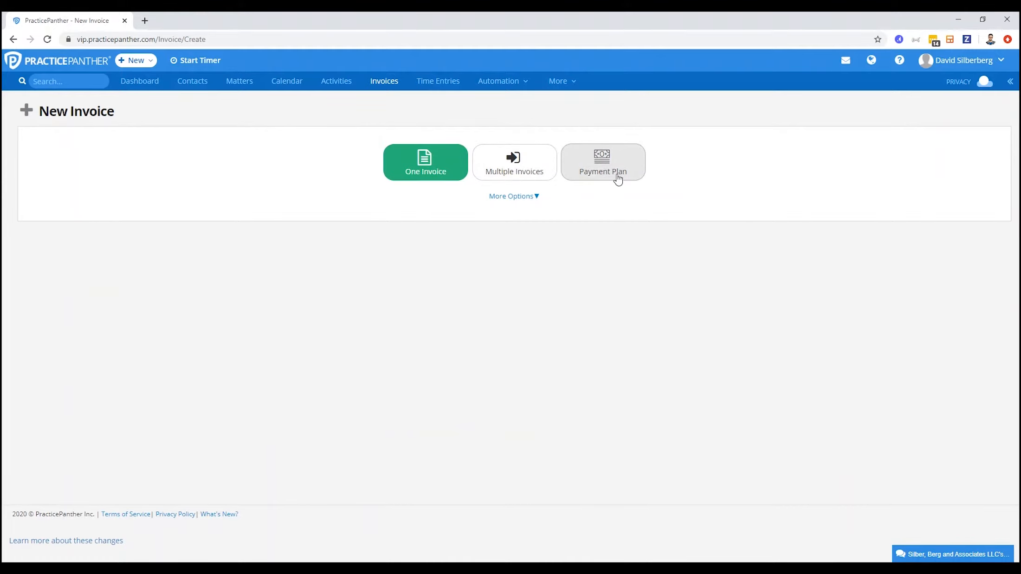
left_click(542, 162)
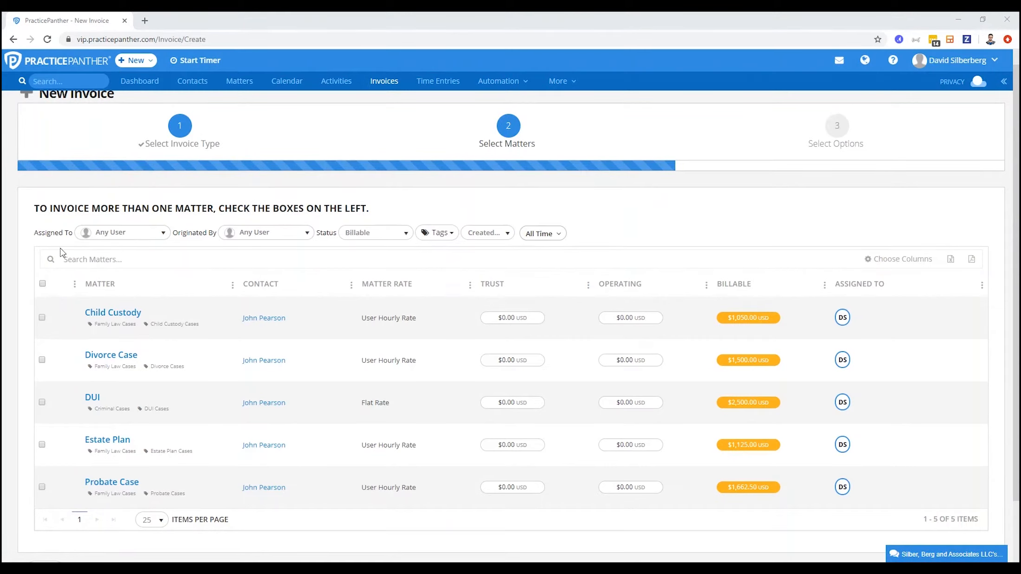
Filter the billable matters by the contact tag Active Clients and the matter tag Family Law Cases
left_click(436, 232)
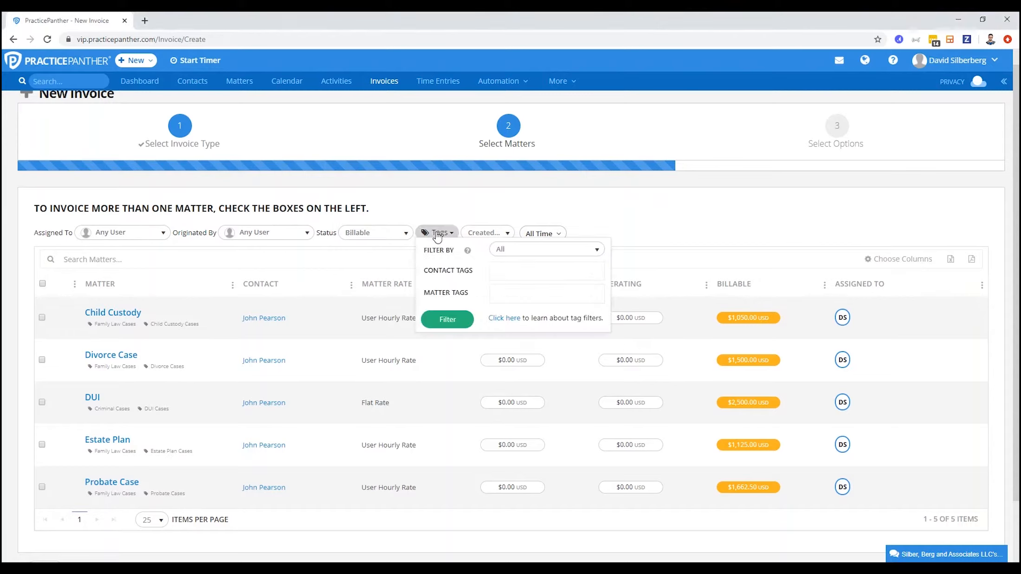
left_click(521, 273)
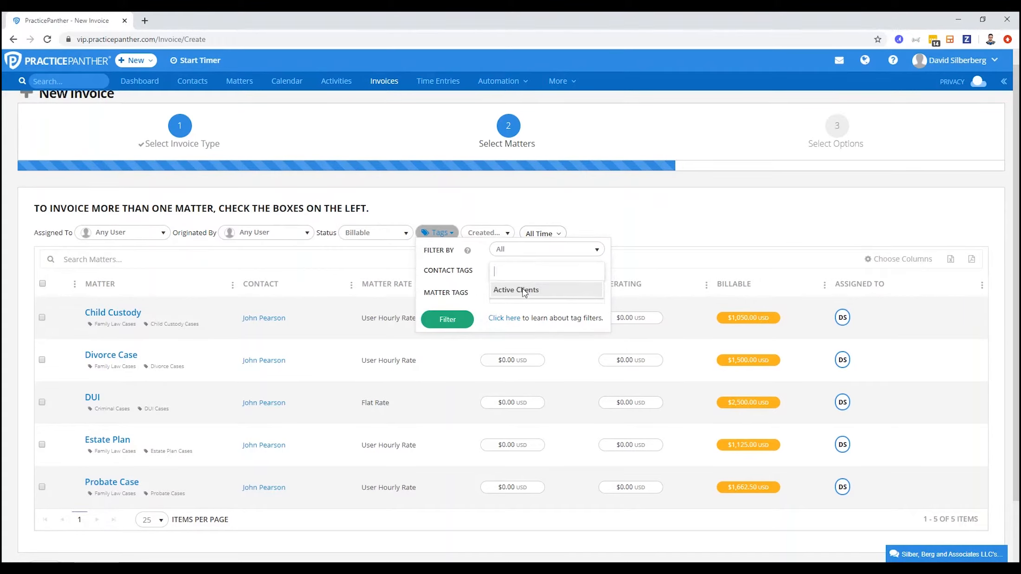
left_click(522, 289)
left_click(520, 297)
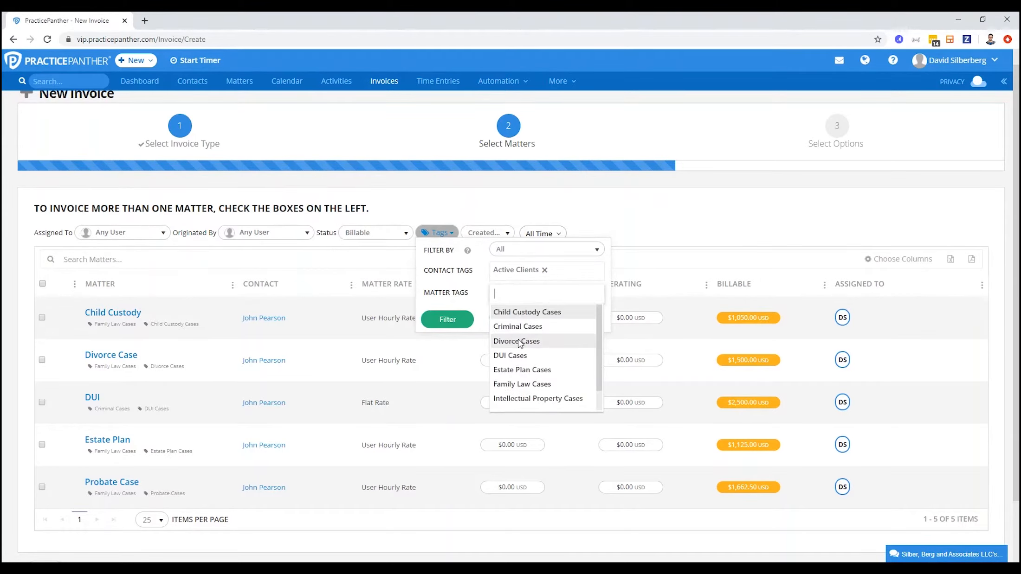
left_click(519, 385)
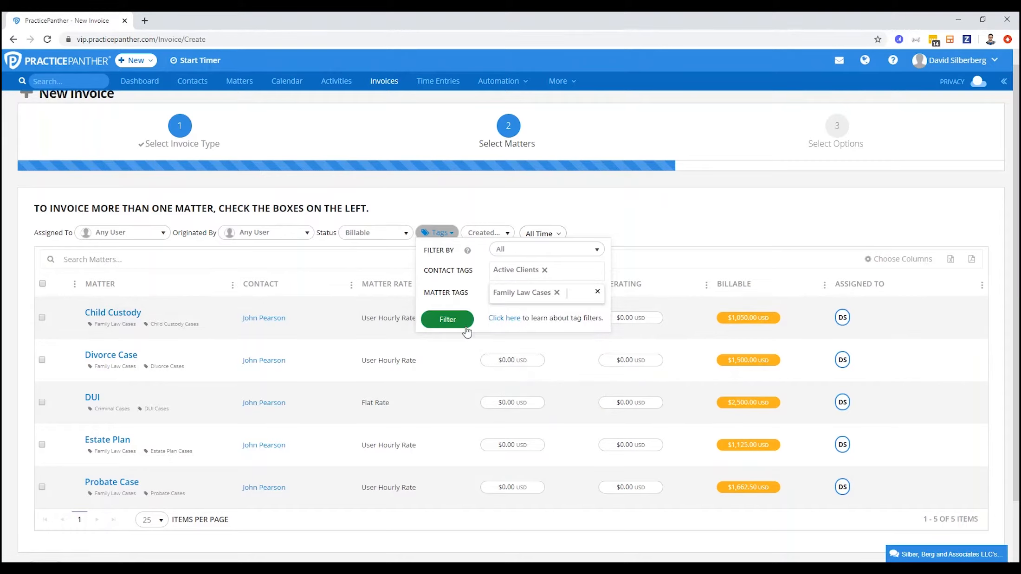
left_click(448, 320)
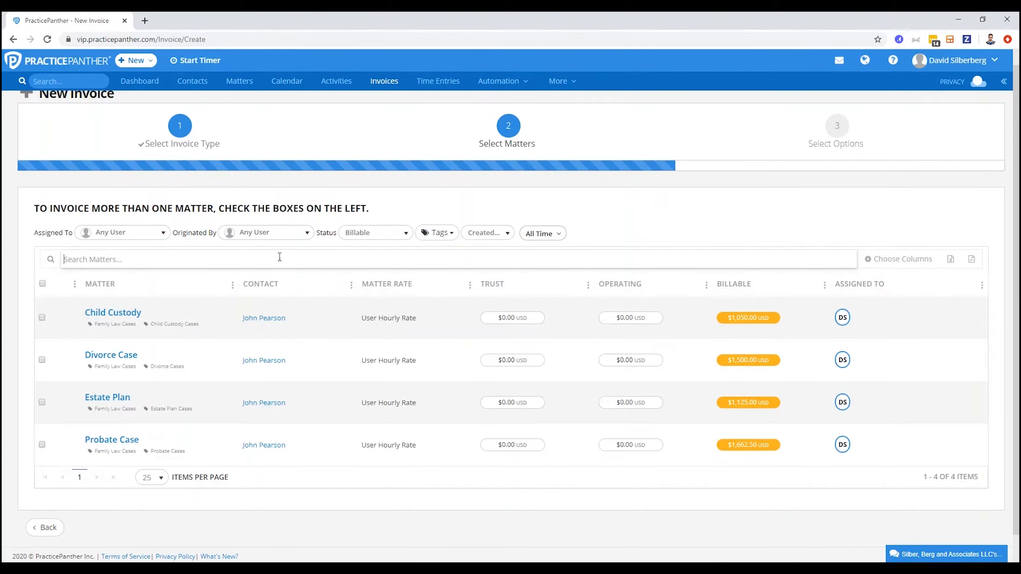
Select all the filtered matters for invoicing and proceed to the billing options
left_click(42, 284)
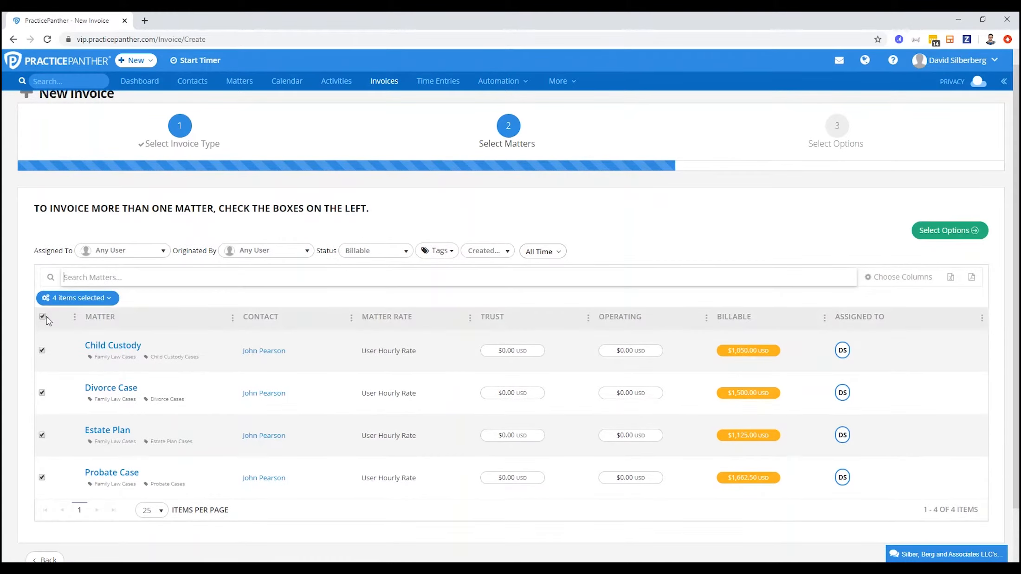
scroll(317, 332, "down", 2)
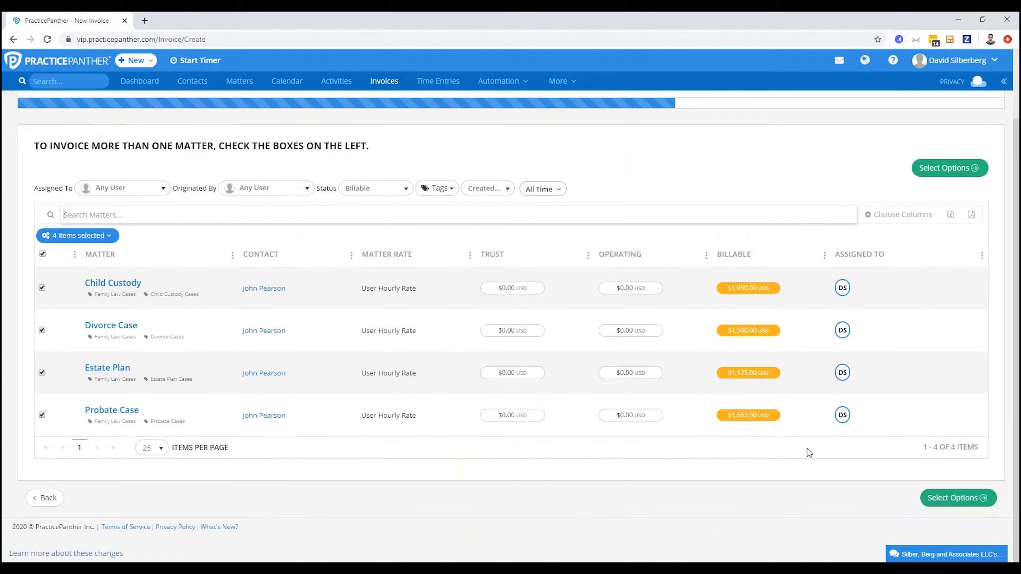
left_click(964, 502)
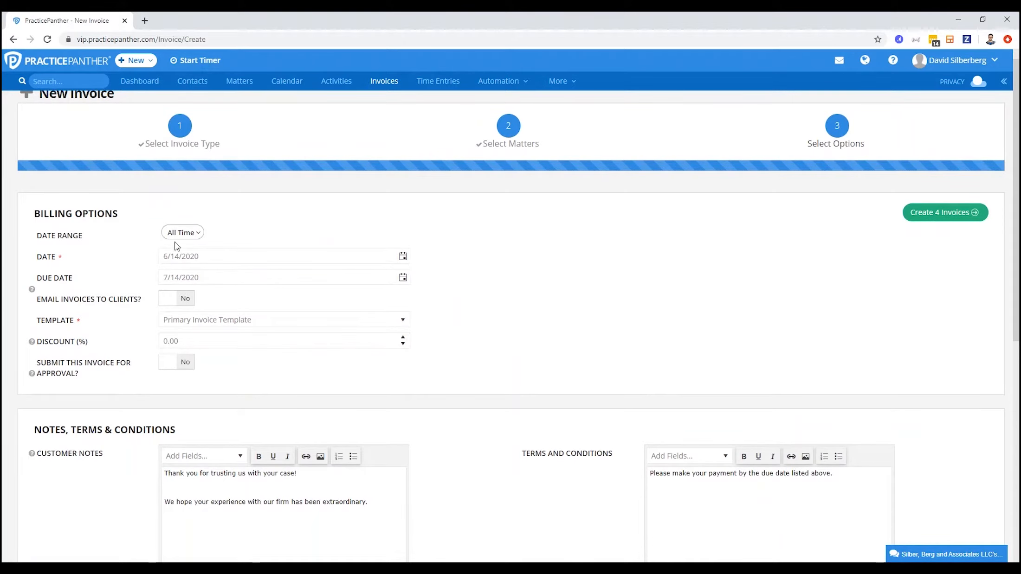
Review the date range choices, choose Primary Invoice Template, and create the invoices for the four selected matters
left_click(186, 235)
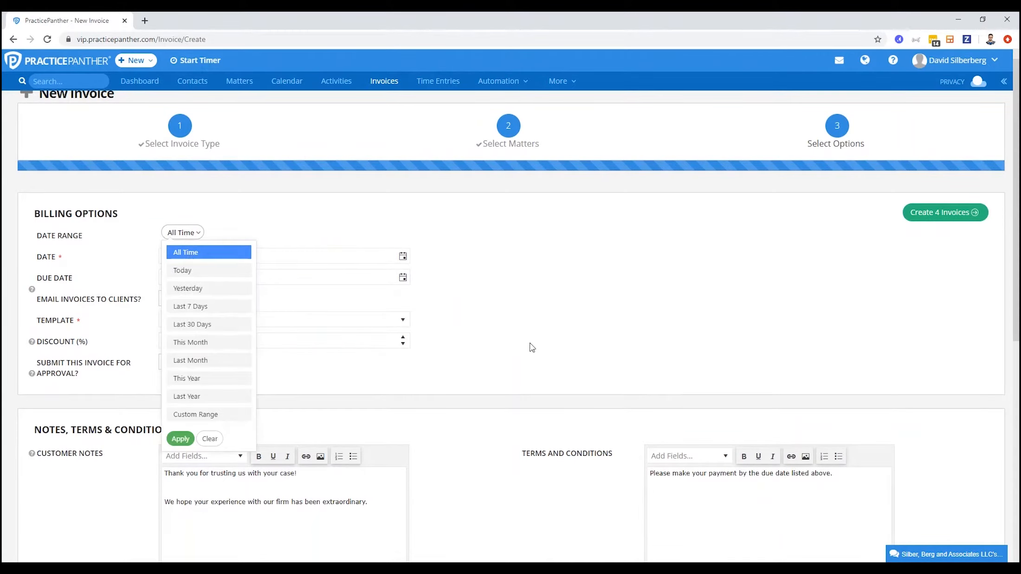
left_click(483, 314)
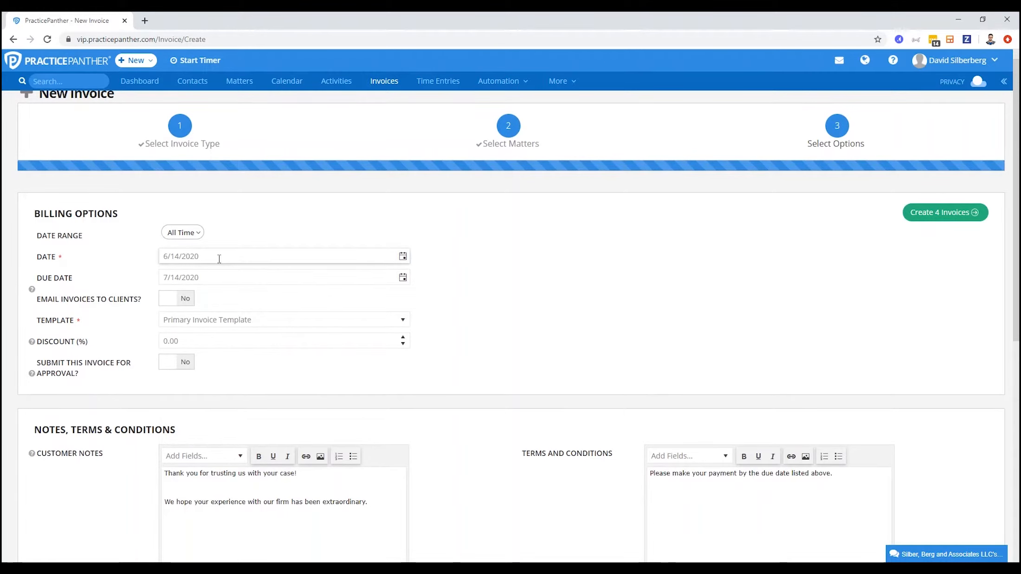
left_click(237, 324)
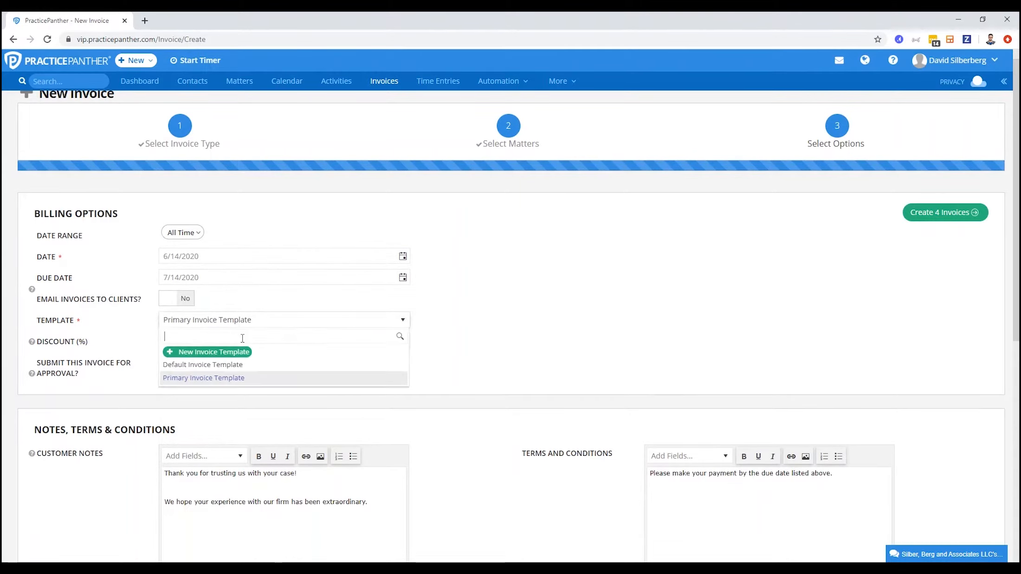
left_click(245, 378)
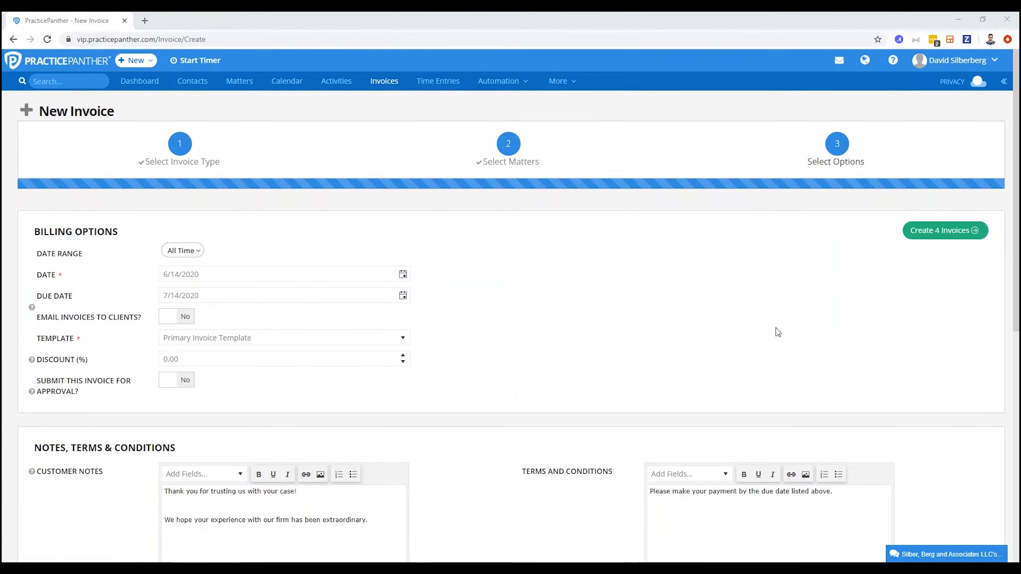
left_click(957, 240)
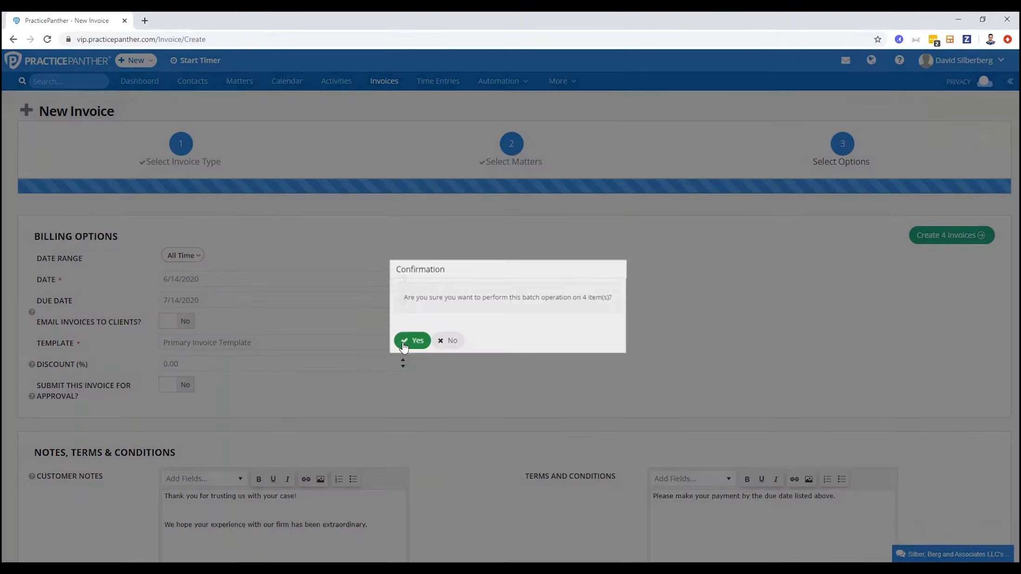
left_click(411, 341)
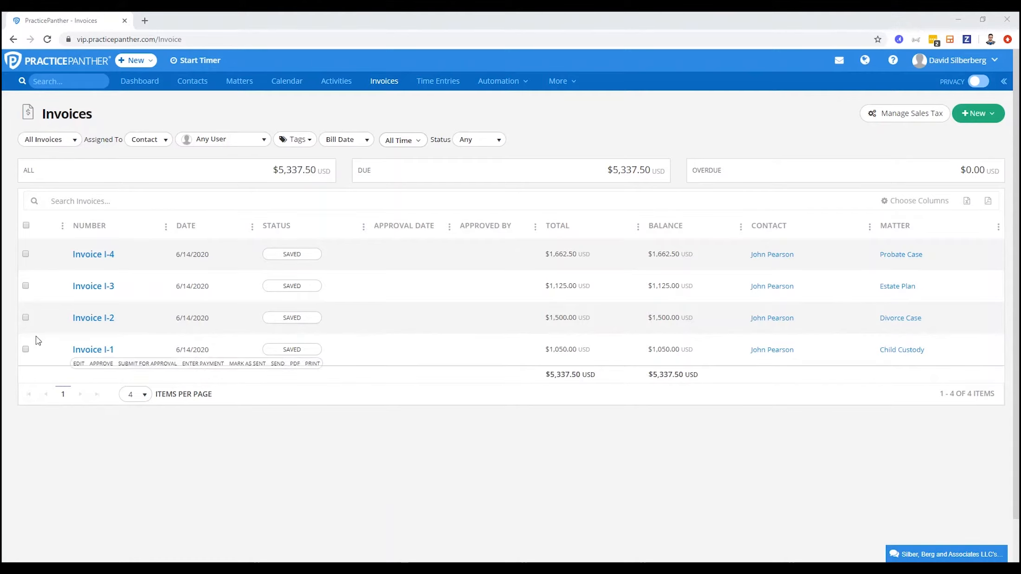
Send all four newly created invoices to the client as a batch and confirm the operation
left_click(26, 226)
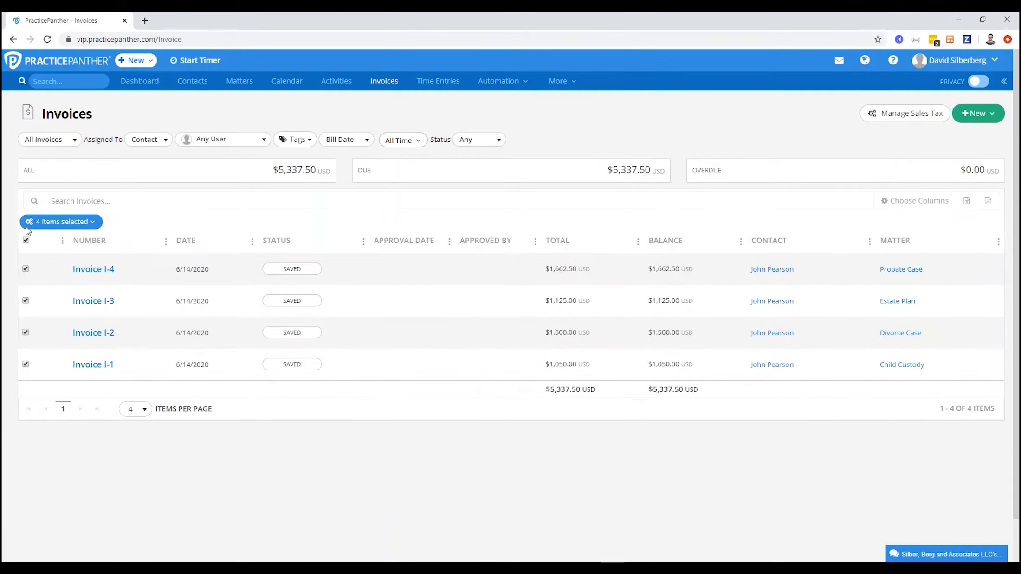
left_click(45, 223)
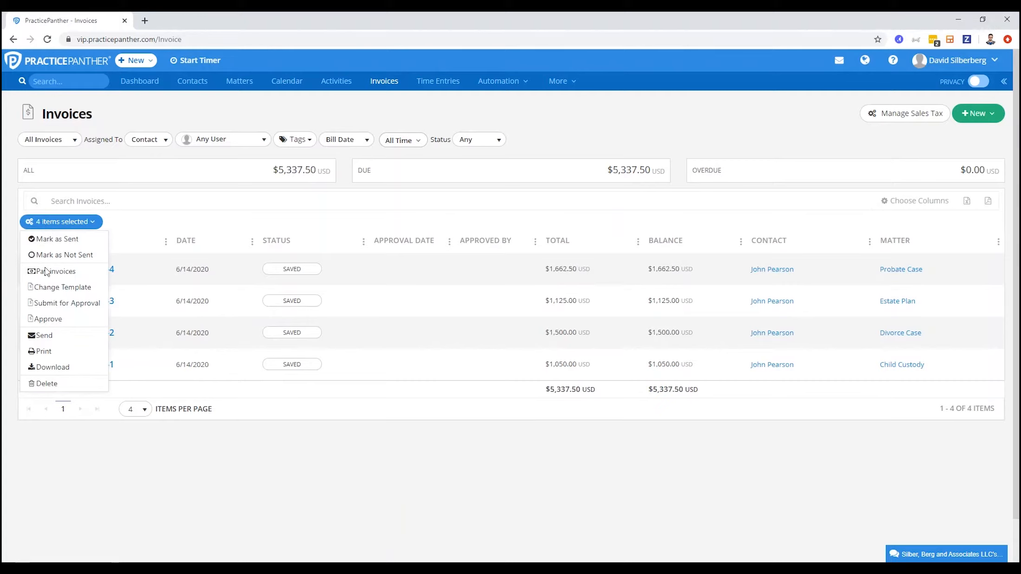
left_click(45, 335)
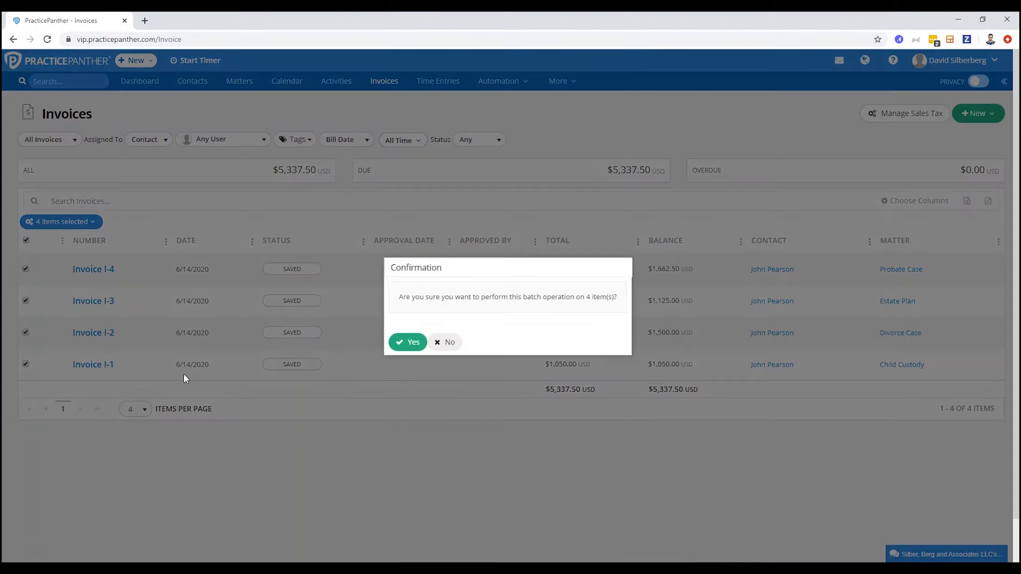
left_click(409, 343)
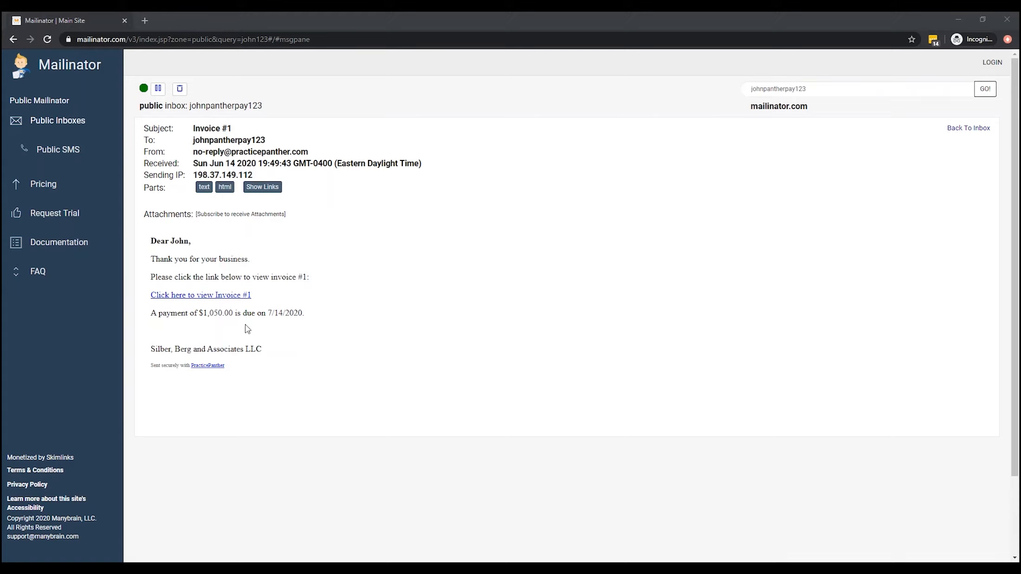
Open Invoice #1 from the client's Mailinator email, and check its viewed notification and status in PracticePanther
left_click(204, 295)
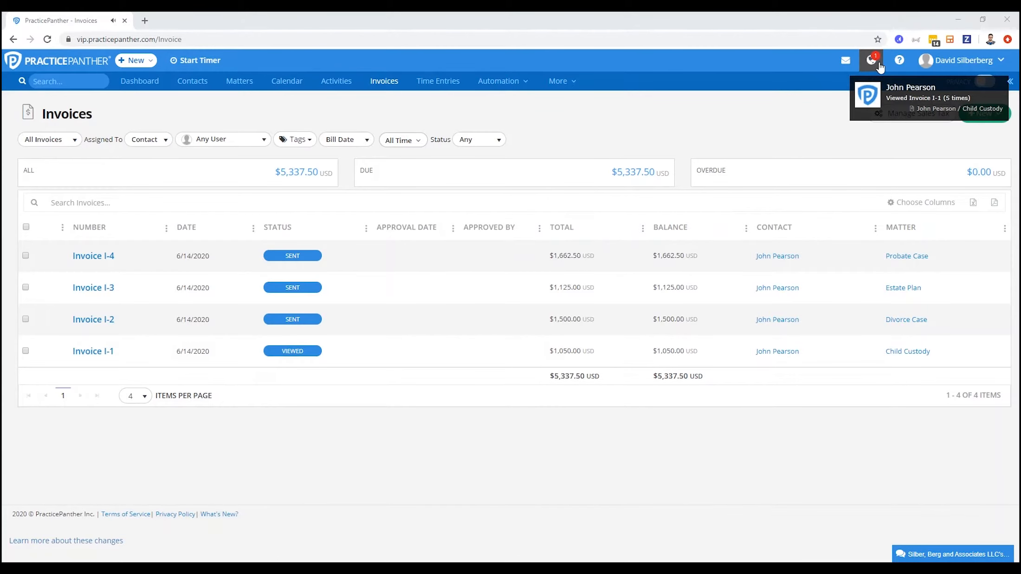
left_click(872, 60)
left_click(546, 156)
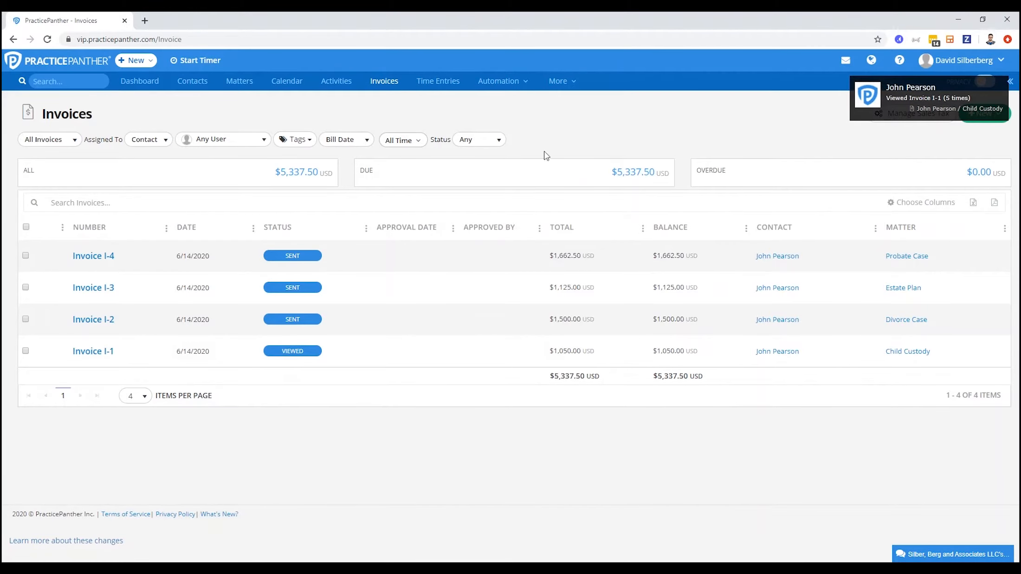
mouse_move(282, 353)
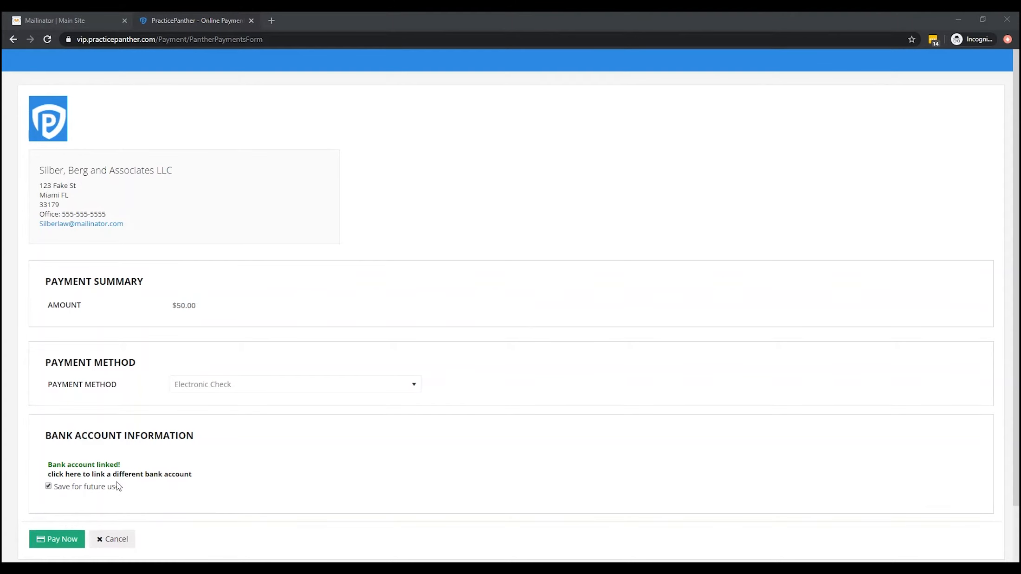
Check the save-for-future-use option on the electronic check payment form, and review the paid amount on the Child Custody matter
left_click(49, 487)
left_click(48, 487)
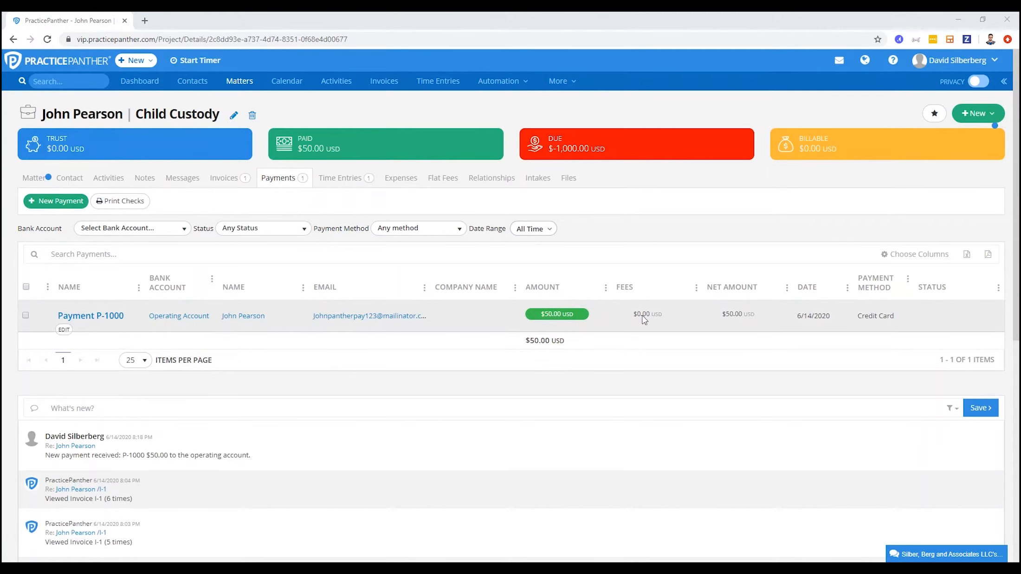
mouse_move(299, 140)
left_click_drag(298, 140, 330, 148)
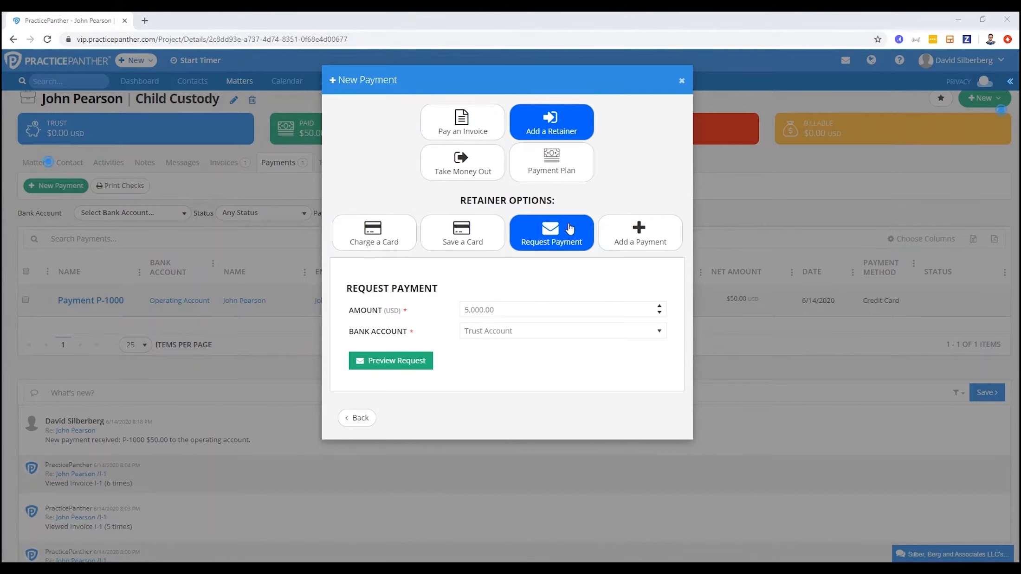
Review the amount in the trust retainer payment request, and check the paid amount on the Child Custody invoice
left_click_drag(506, 310, 457, 310)
left_click(472, 271)
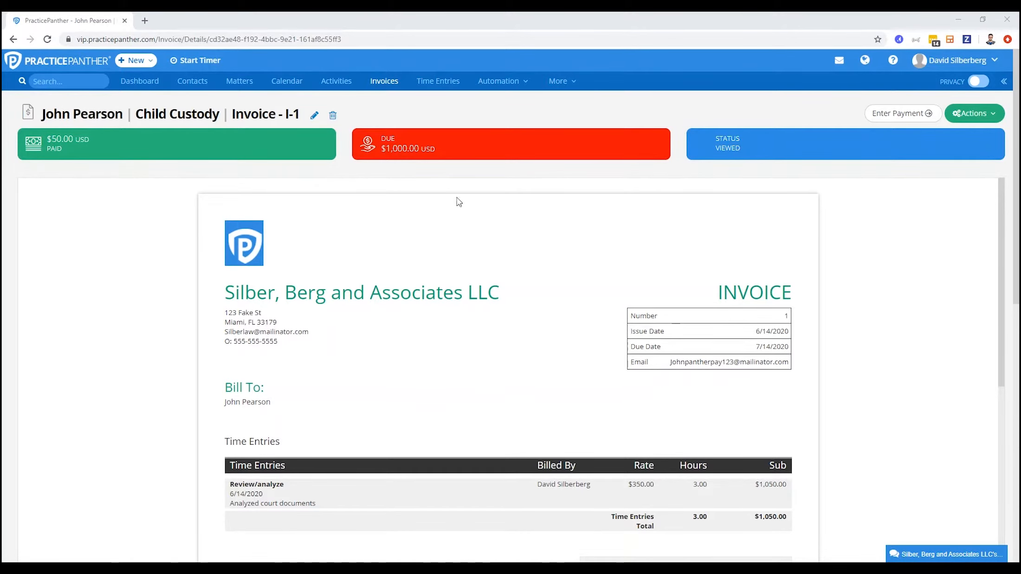
left_click_drag(43, 143, 77, 151)
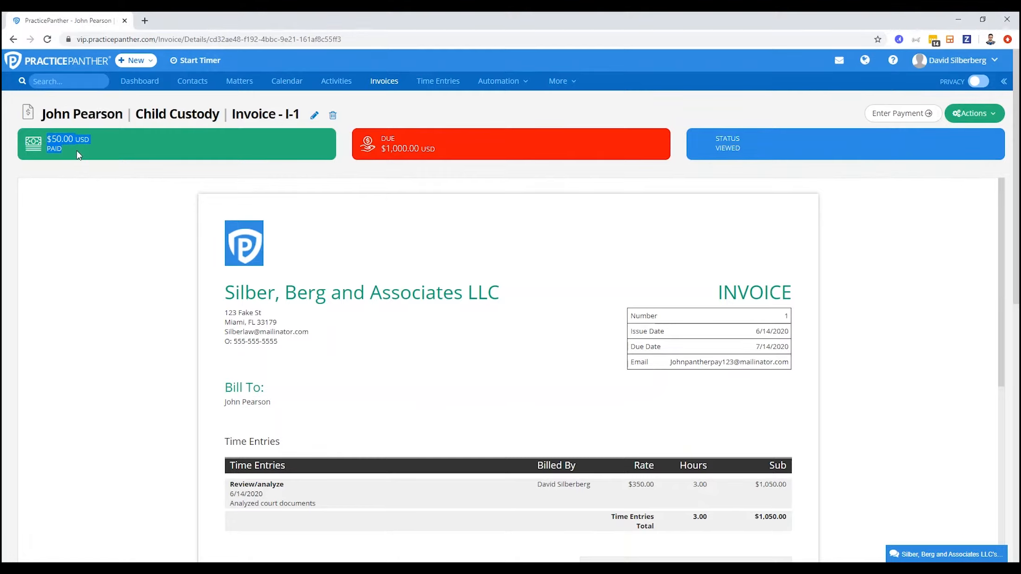
left_click(161, 156)
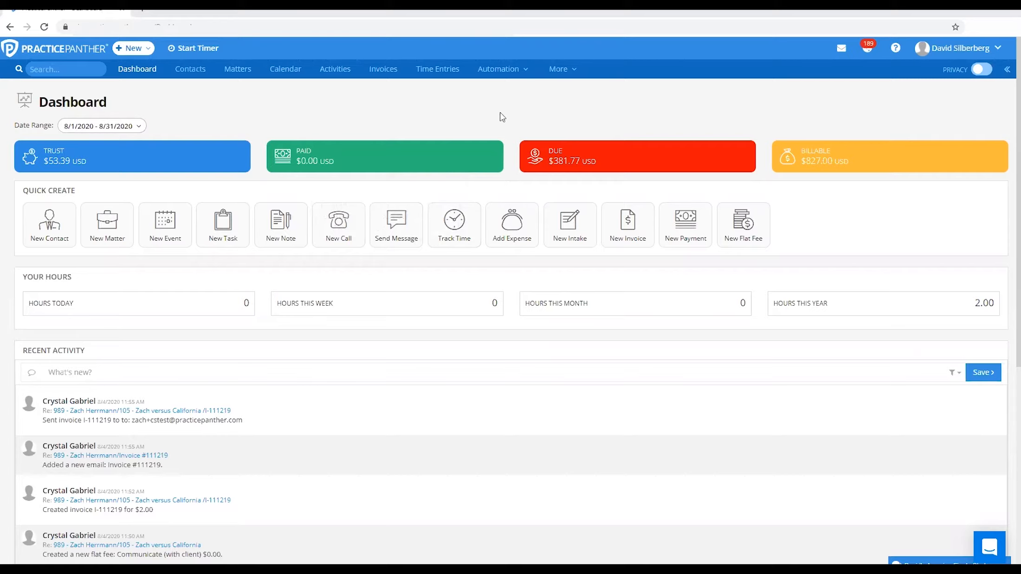
Open the Payments reports and examine the available PantherPayments, attorney productivity, payment and bank account ledger reports
left_click(567, 73)
left_click(574, 197)
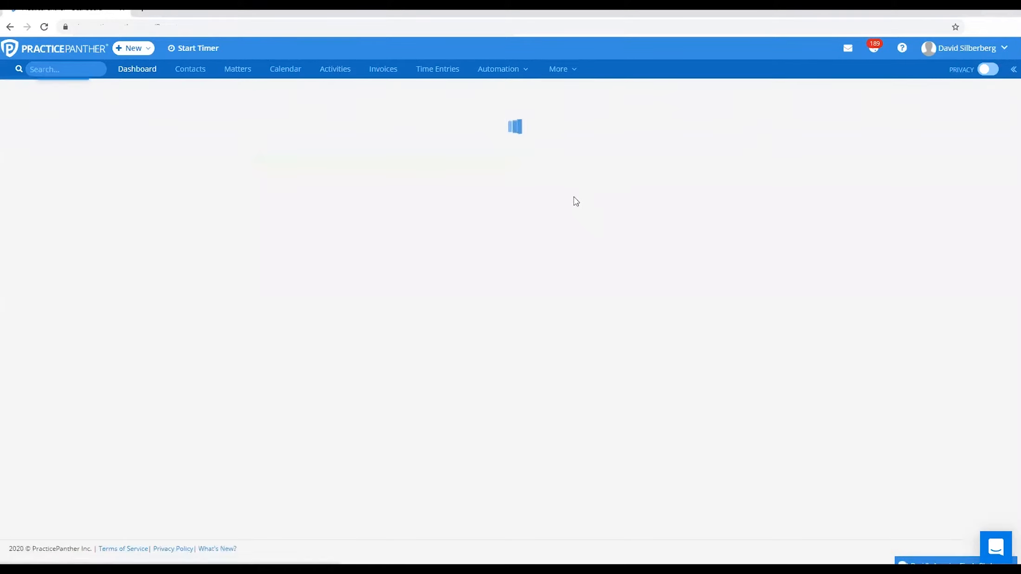
left_click(138, 152)
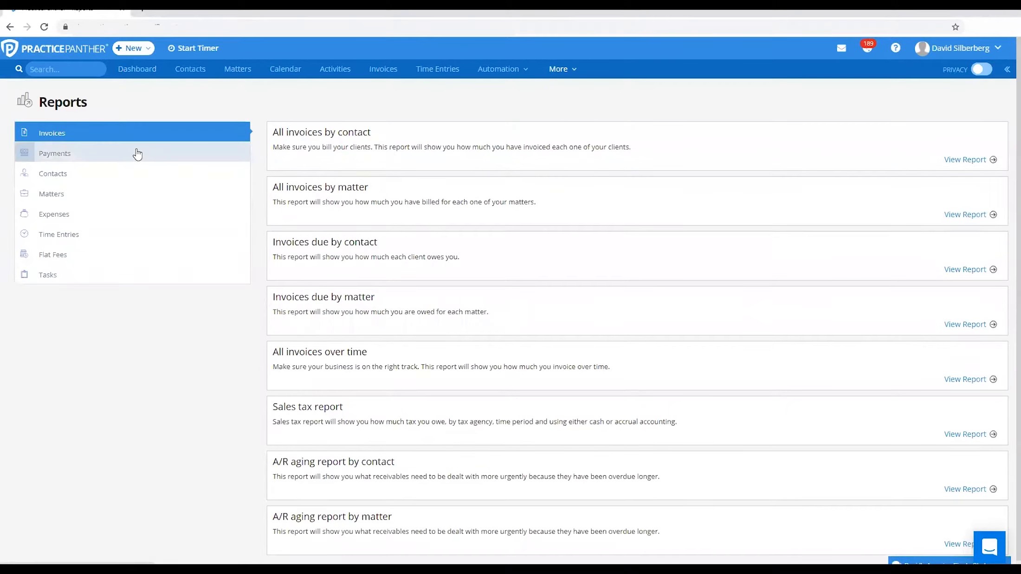
scroll(309, 200, "down", 3)
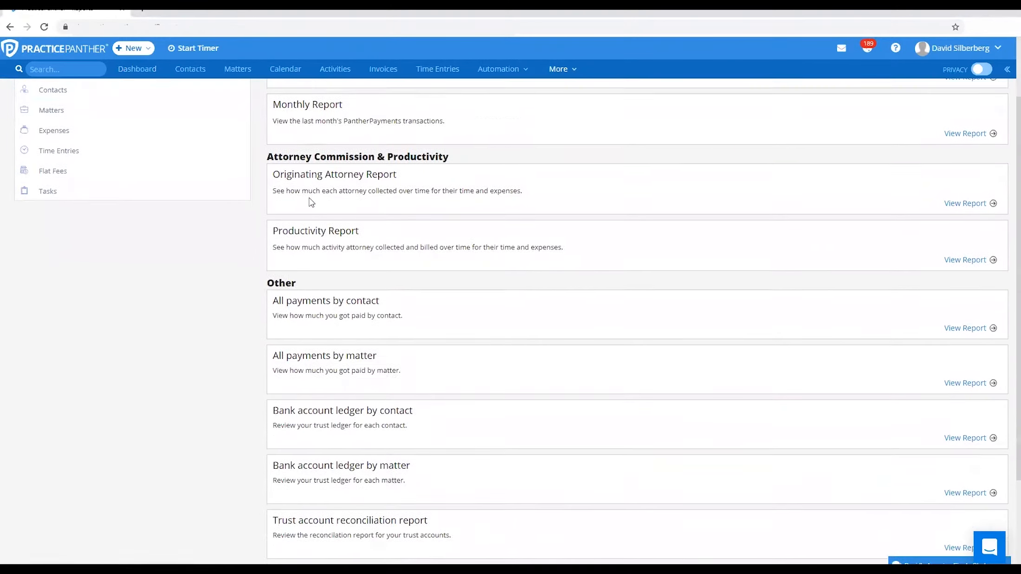
scroll(315, 219, "up", 3)
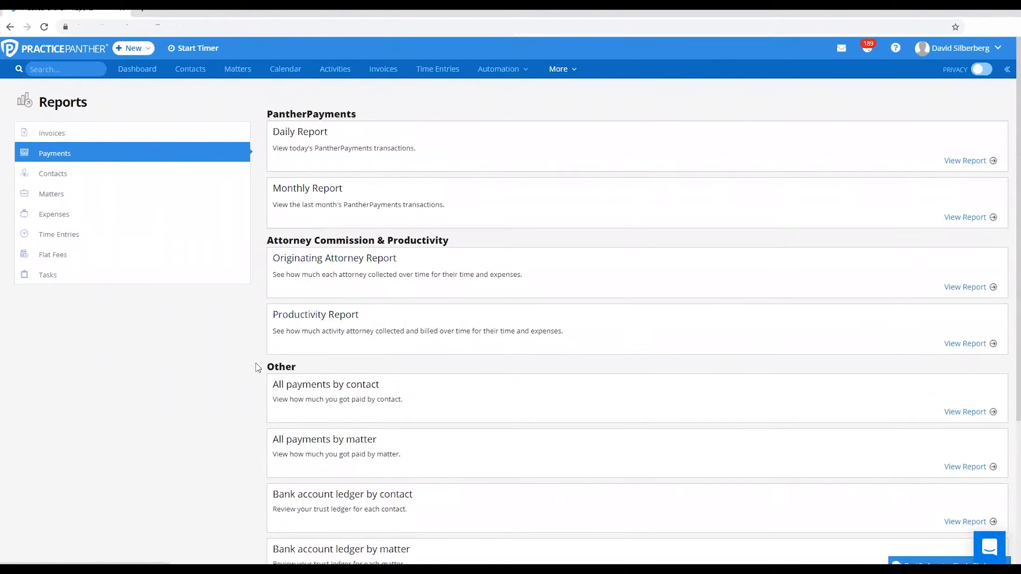
scroll(250, 372, "down", 4)
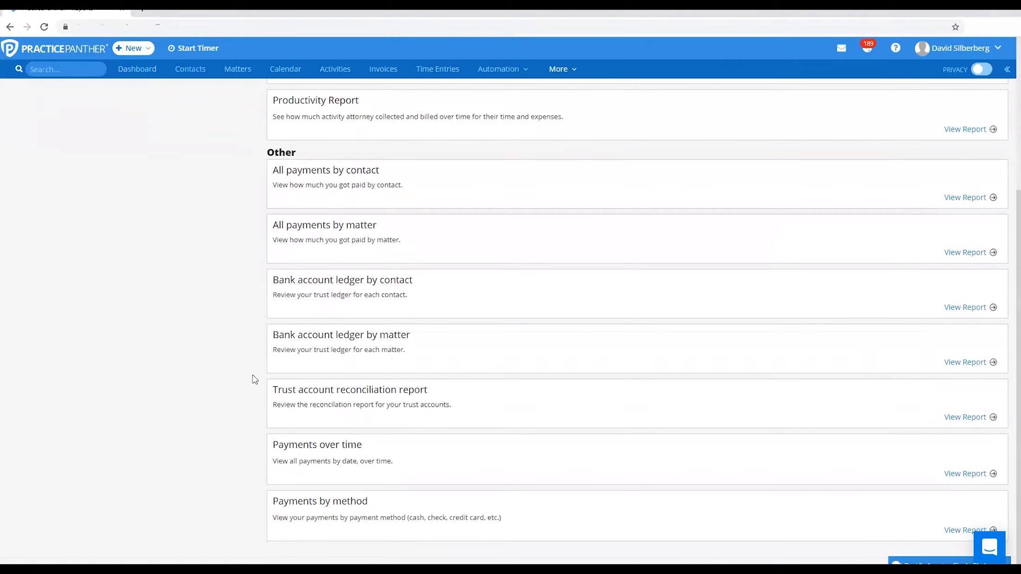
scroll(253, 375, "up", 4)
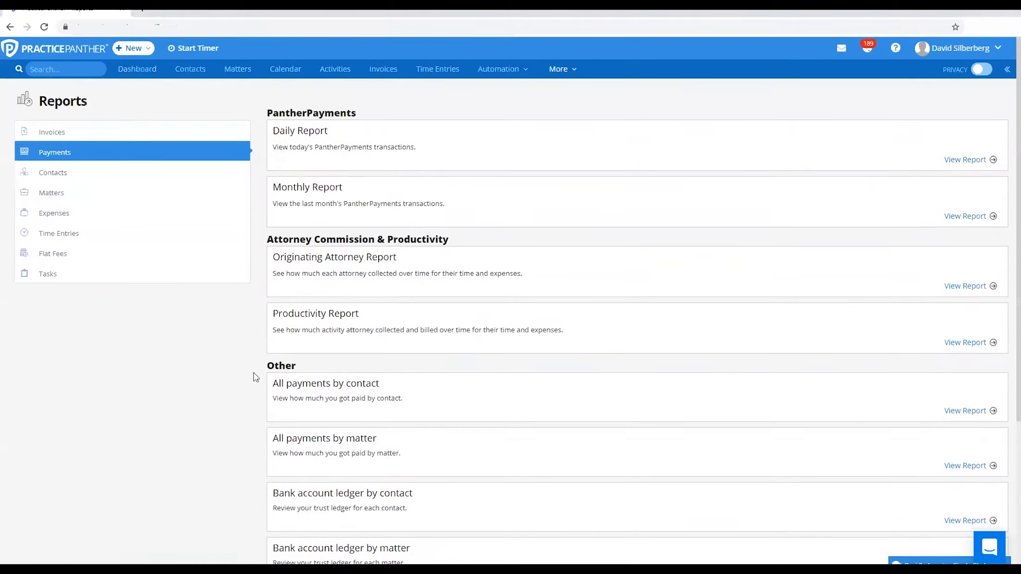
Open the PantherPayments Monthly Report and review its payment method and tag filter options
left_click(300, 195)
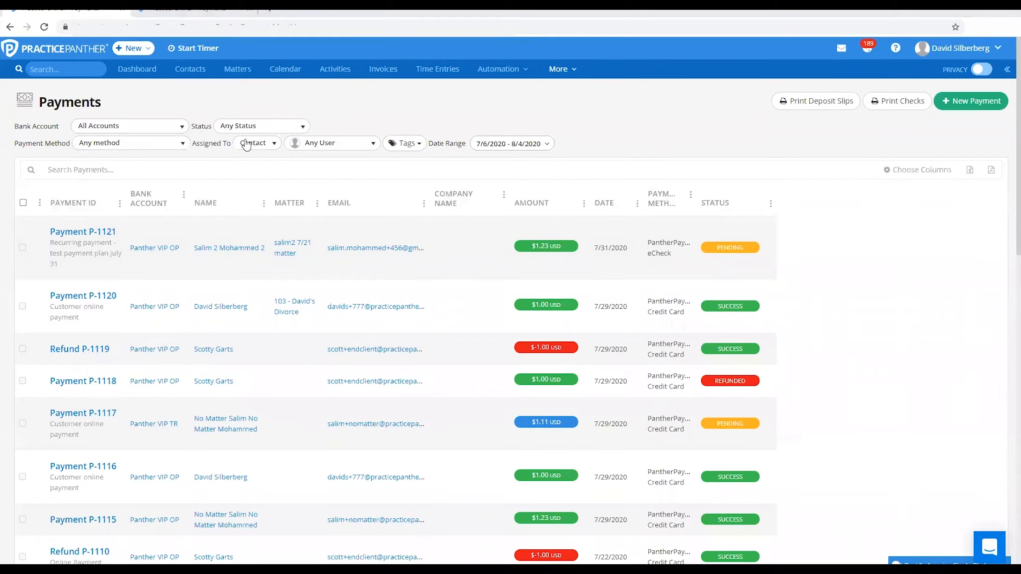
left_click(183, 147)
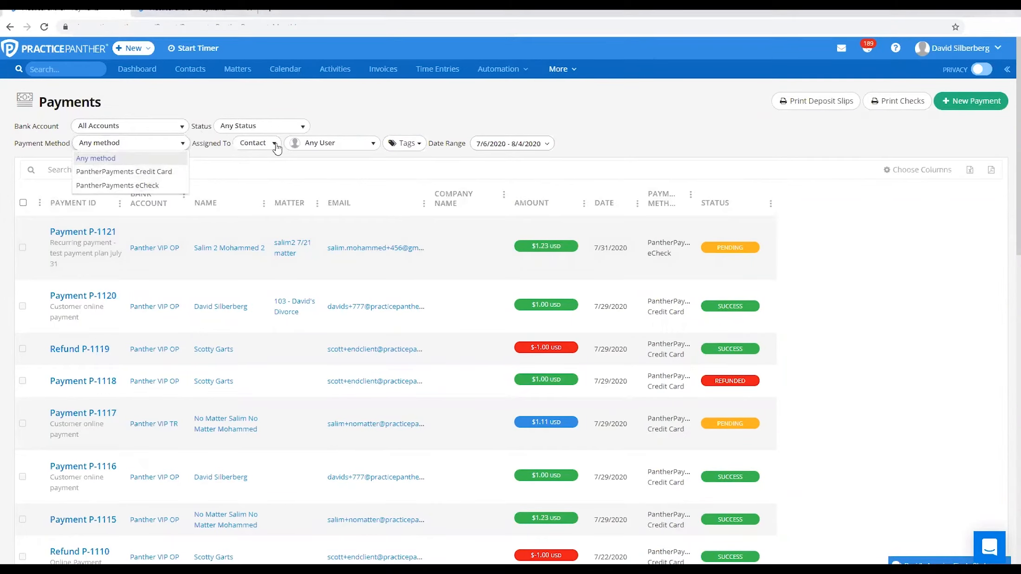
left_click(416, 146)
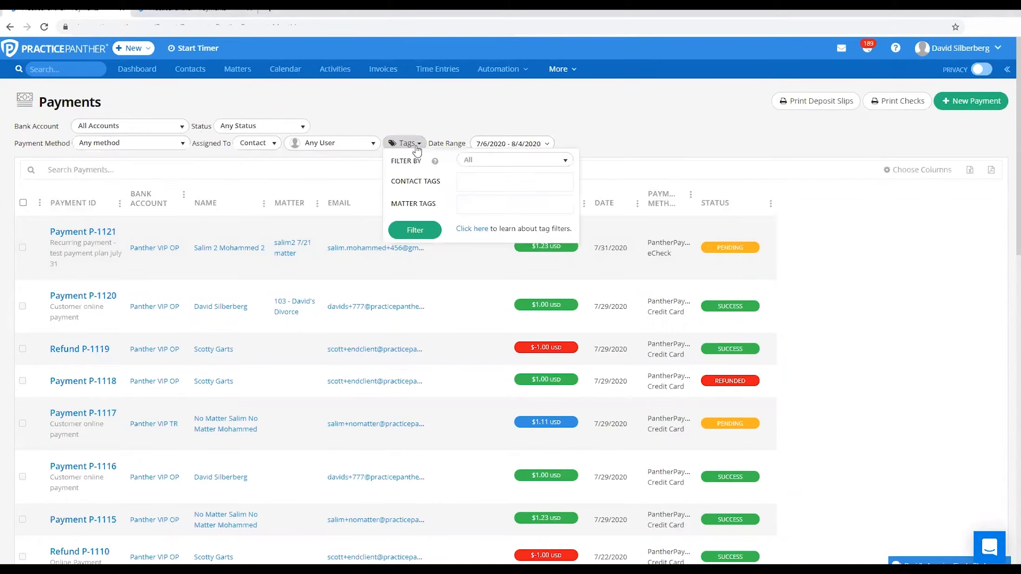
left_click(475, 184)
left_click(461, 113)
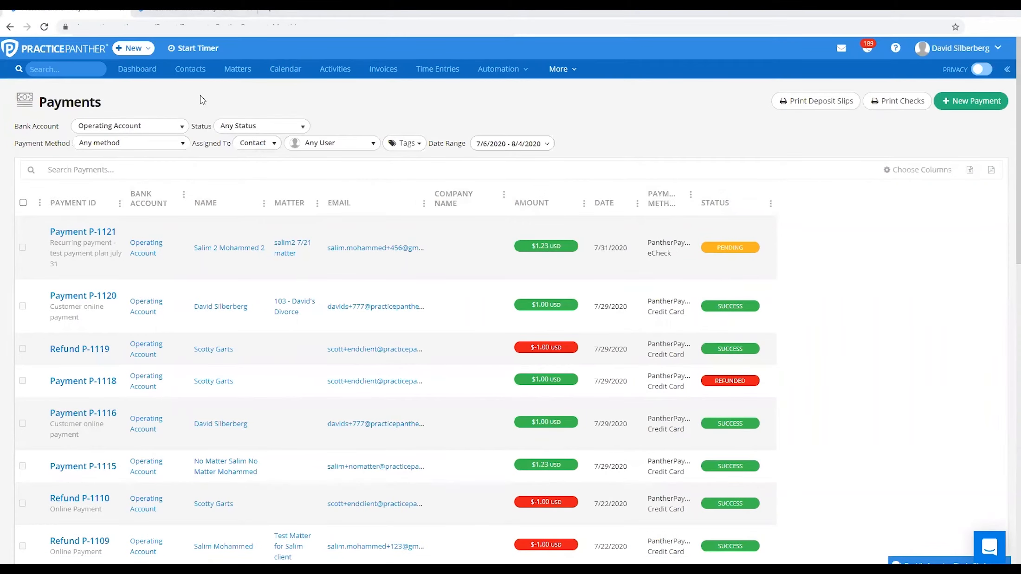
Limit the monthly payments report to the Operating Account for the 7/6/2020 - 8/4/2020 date range
left_click(184, 130)
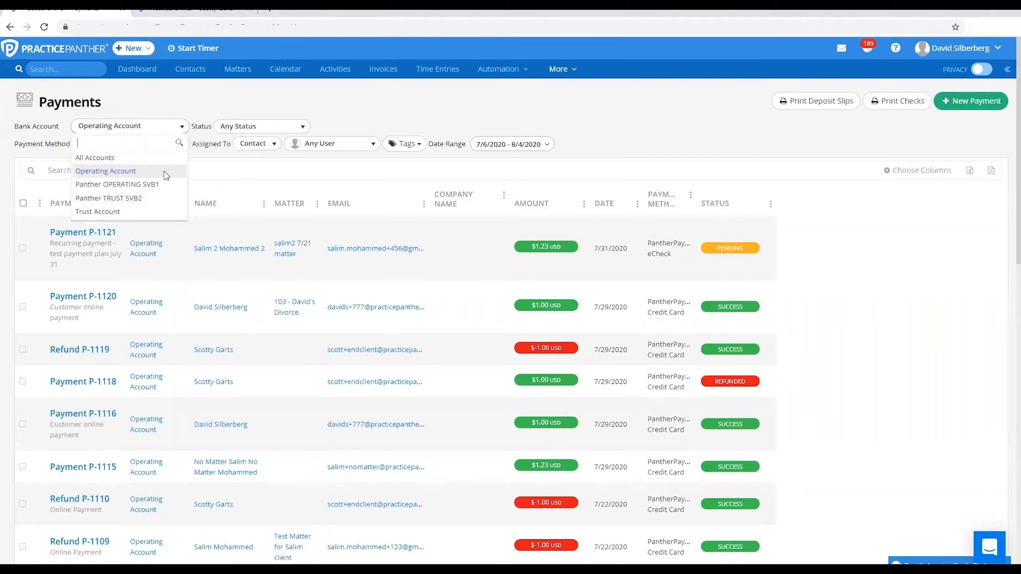
left_click(200, 107)
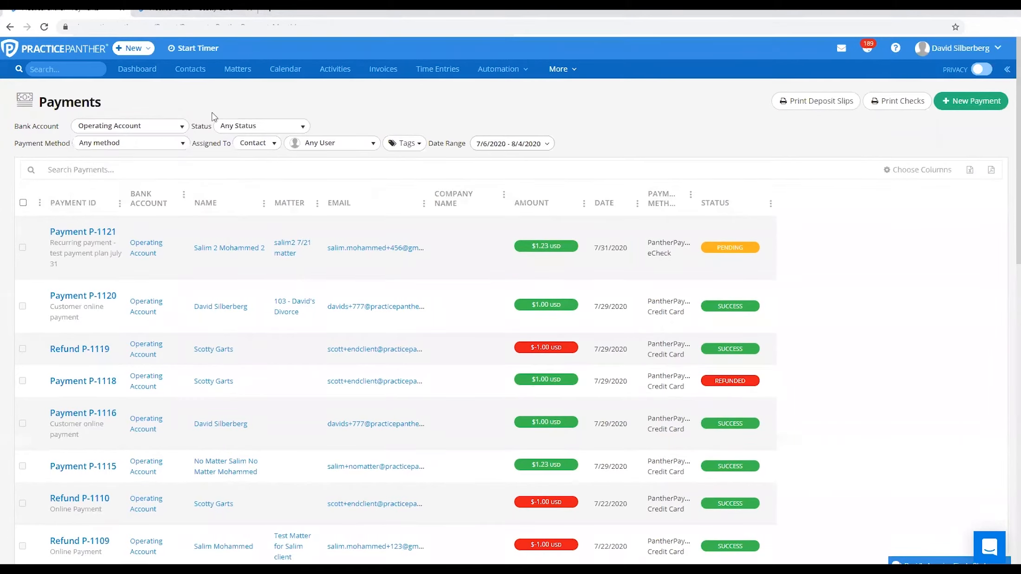
left_click(531, 147)
left_click(511, 237)
Check the tag assigned to the client on the contact page, and return to the monthly payments report
left_click(167, 8)
left_click_drag(173, 401, 180, 405)
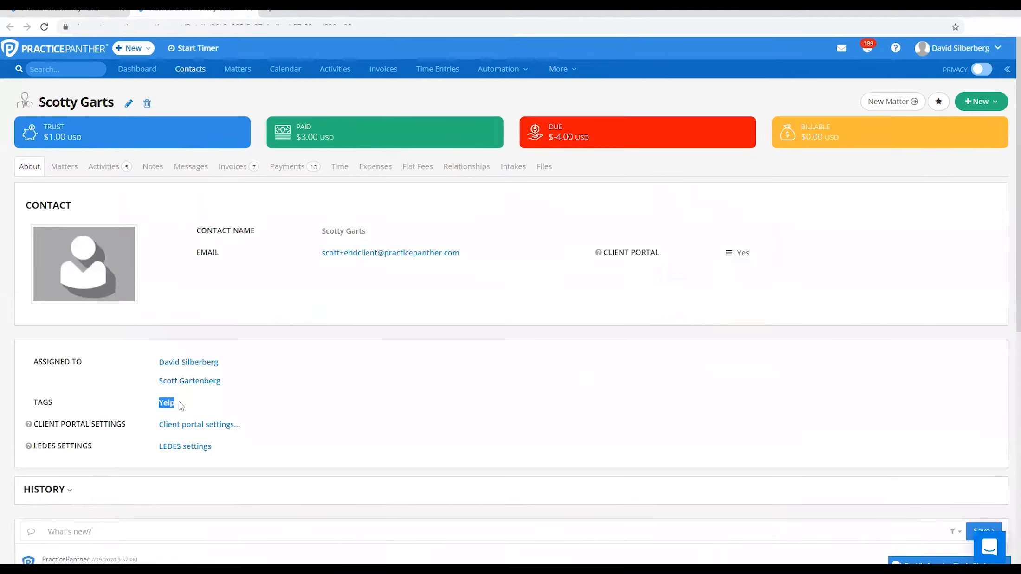
left_click(266, 400)
left_click(106, 11)
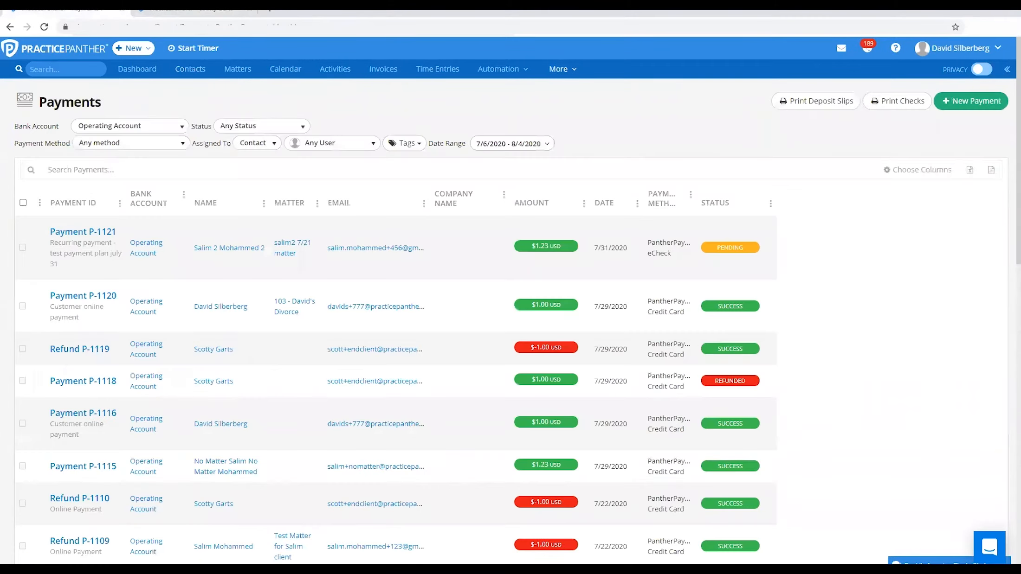
Filter the monthly payments report by the Yelp contact tag
left_click(405, 143)
left_click(477, 184)
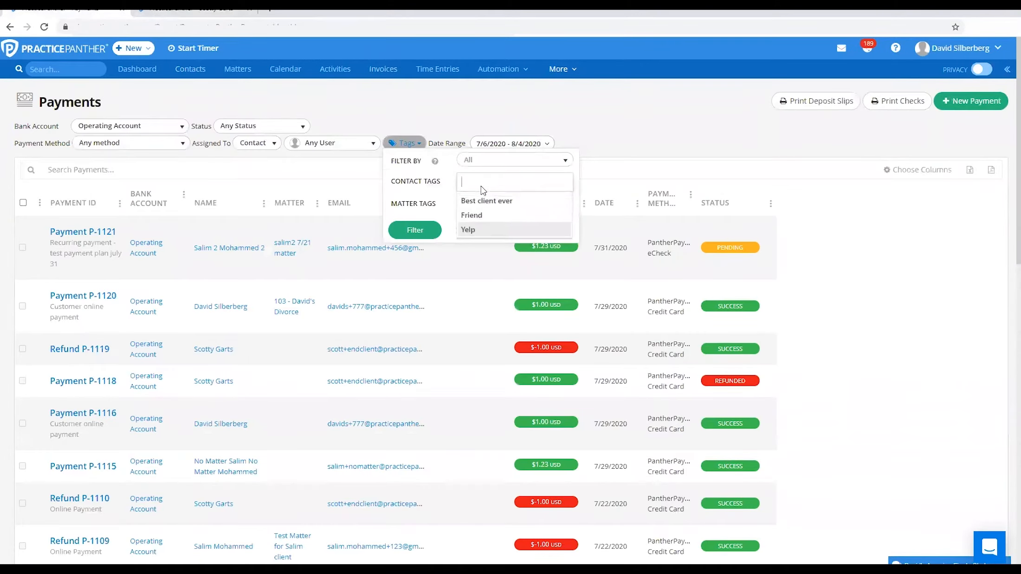
left_click(484, 229)
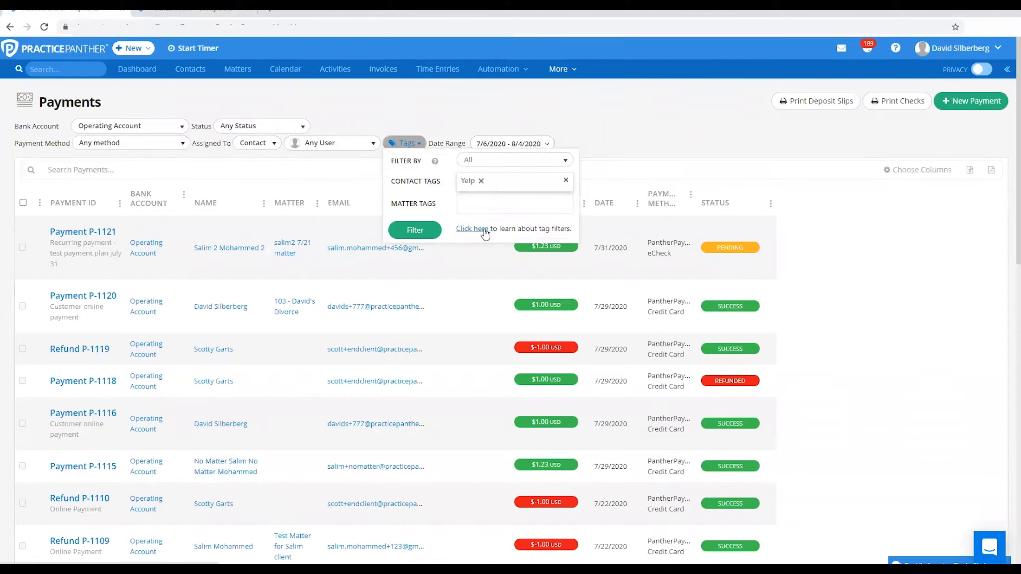
left_click(417, 231)
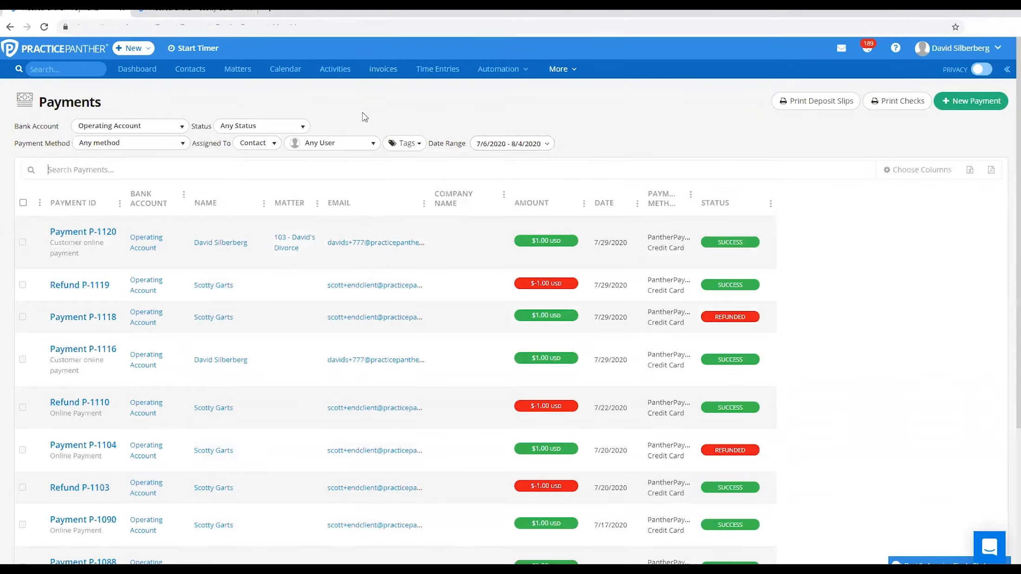
Review the total amount collected from the Yelp-tagged contacts' payments
scroll(552, 509, "down", 4)
left_click_drag(512, 506, 553, 506)
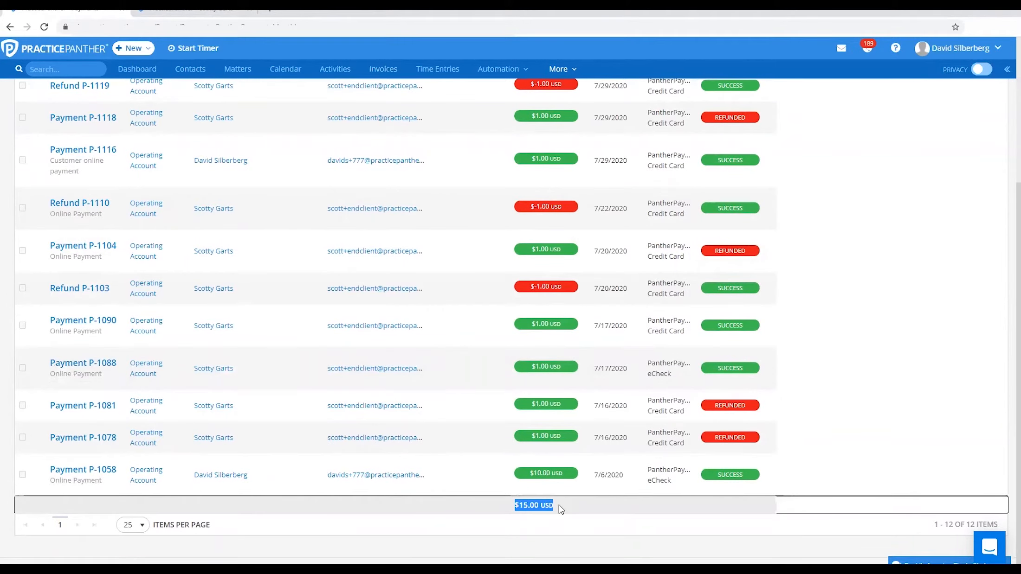
left_click(560, 509)
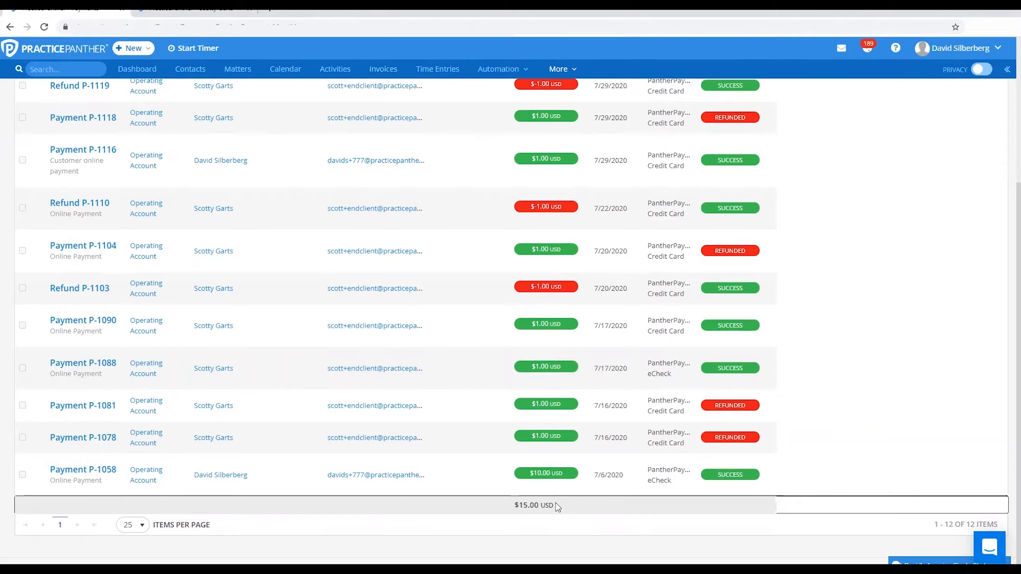
scroll(557, 503, "up", 5)
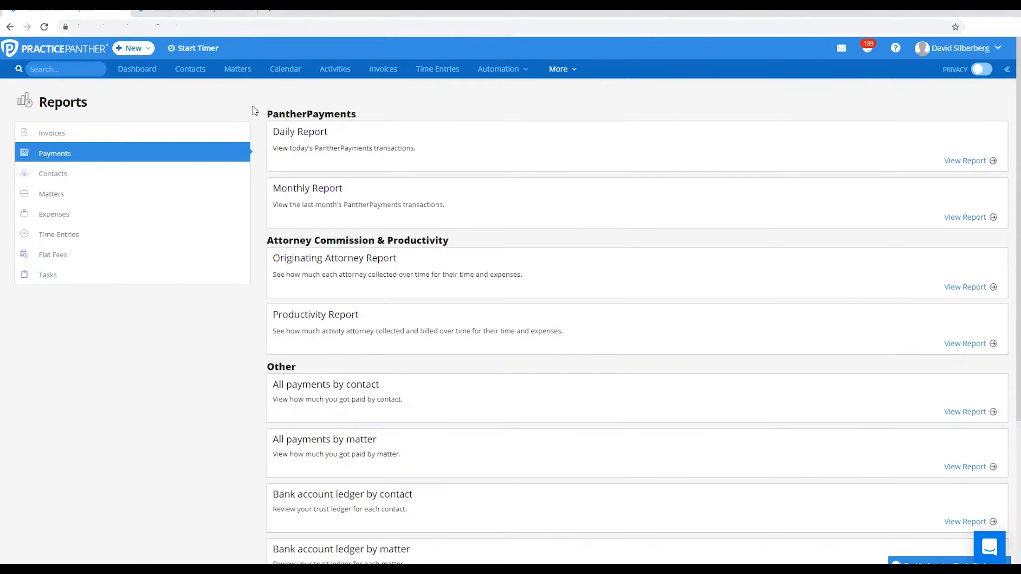
Review the PantherPayments, Attorney Commission & Productivity and Other categories of the payment reports
left_click_drag(271, 116, 334, 130)
left_click(326, 112)
left_click_drag(267, 238, 475, 237)
left_click_drag(267, 365, 311, 374)
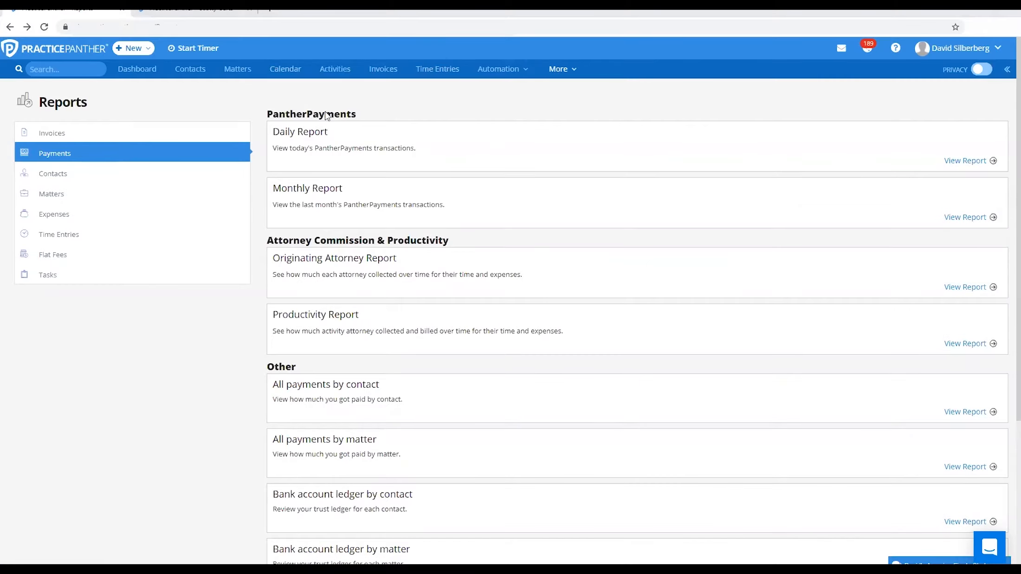
Open the All payments by matter report and filter it to the Trust Account
scroll(296, 287, "down", 3)
left_click(314, 280)
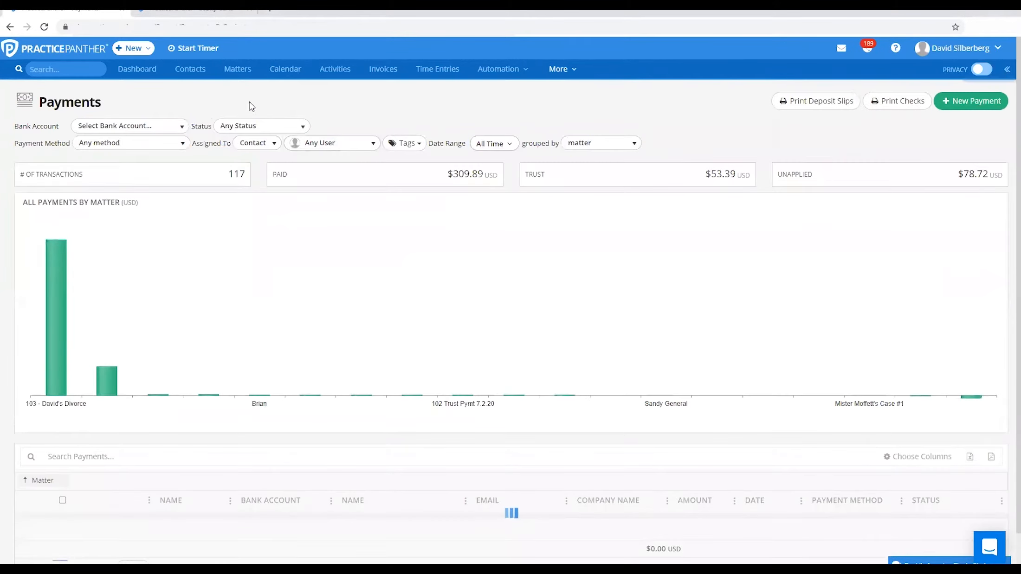
left_click(160, 126)
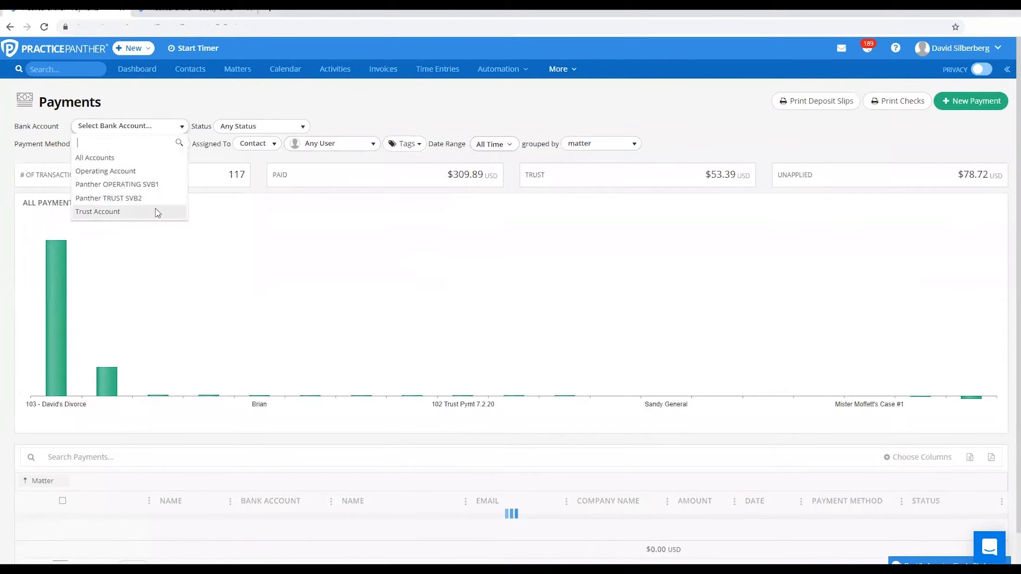
left_click(131, 215)
Check the assigned user and date range options available for the payments by matter report
left_click(320, 143)
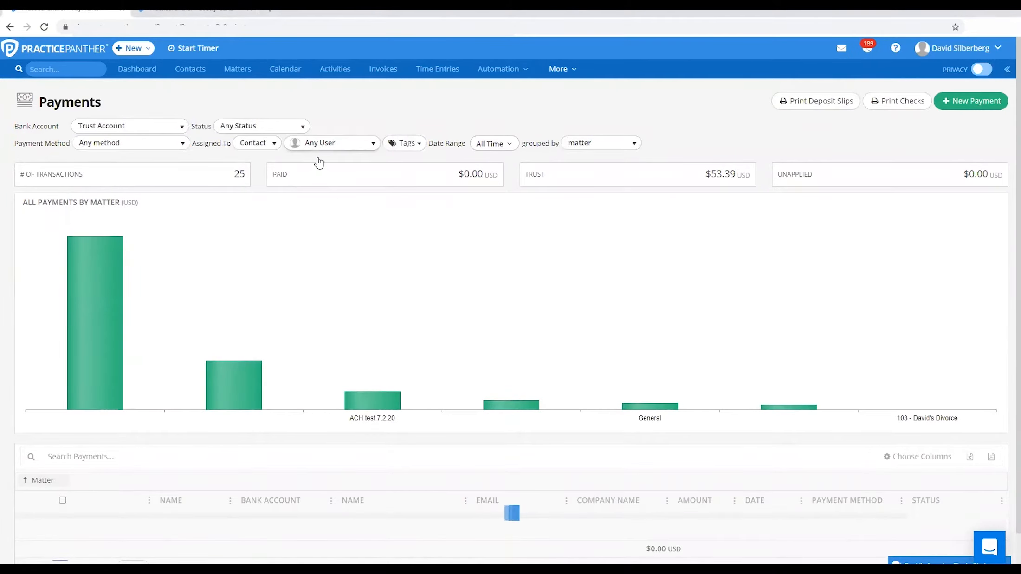
left_click(363, 126)
left_click(505, 145)
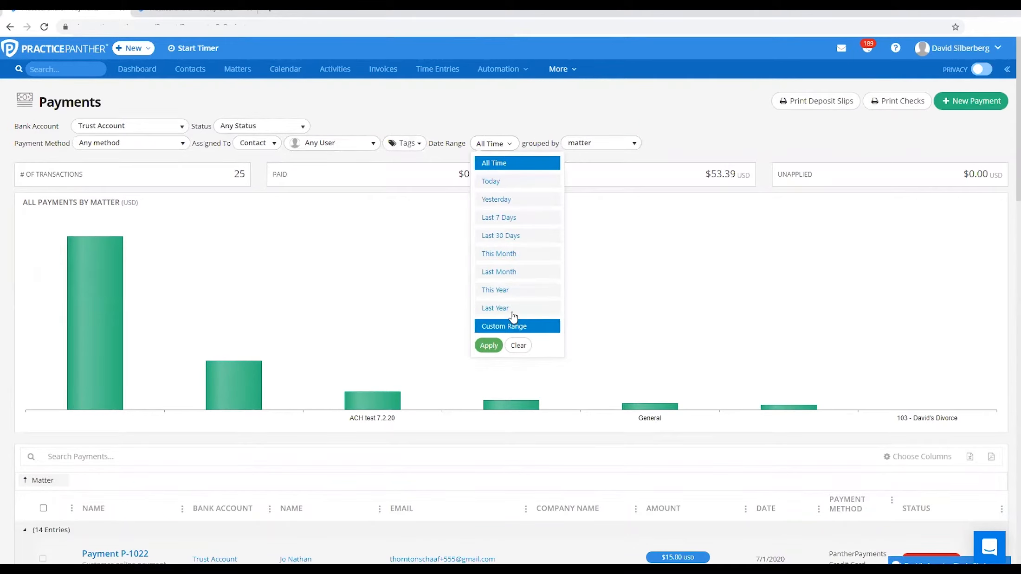
left_click(511, 122)
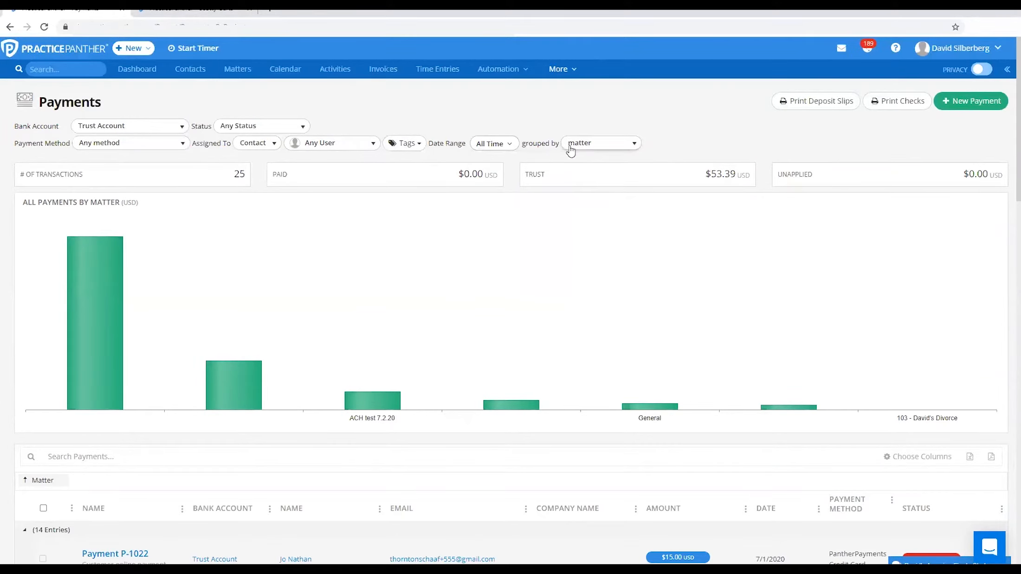
Filter the trust payments by matter report by the Family matter tag
left_click(406, 144)
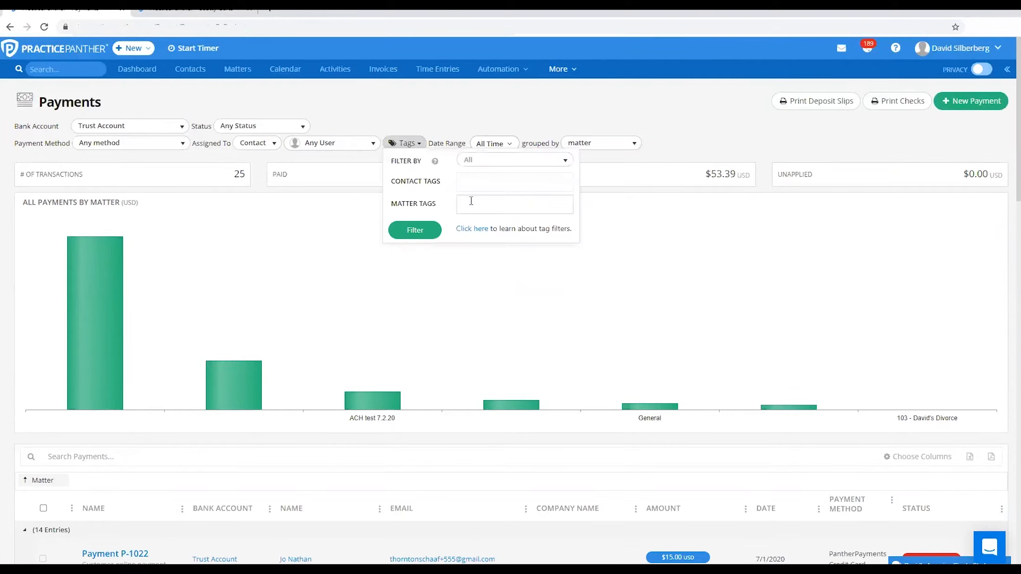
left_click(471, 204)
left_click(476, 224)
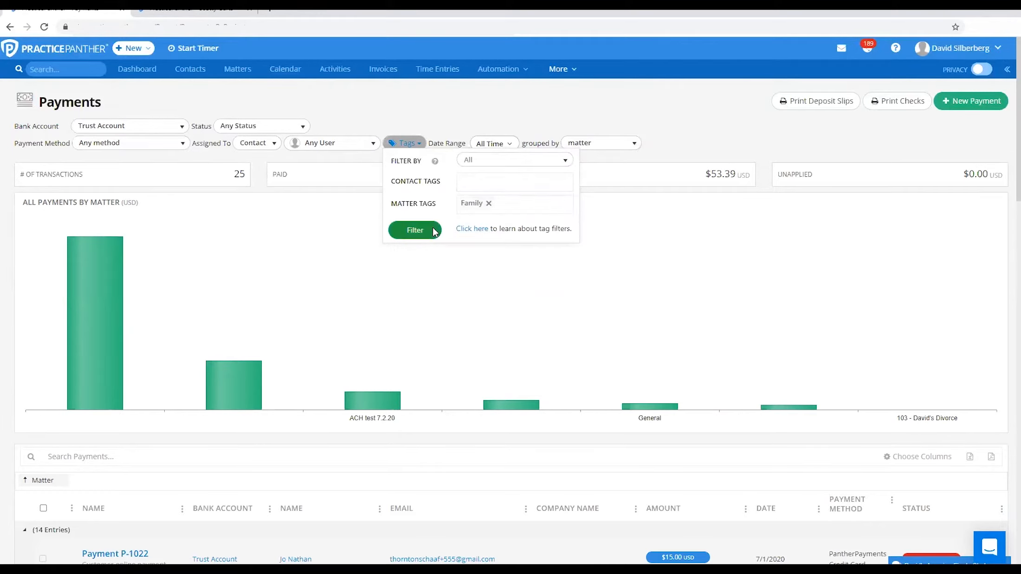
left_click(415, 230)
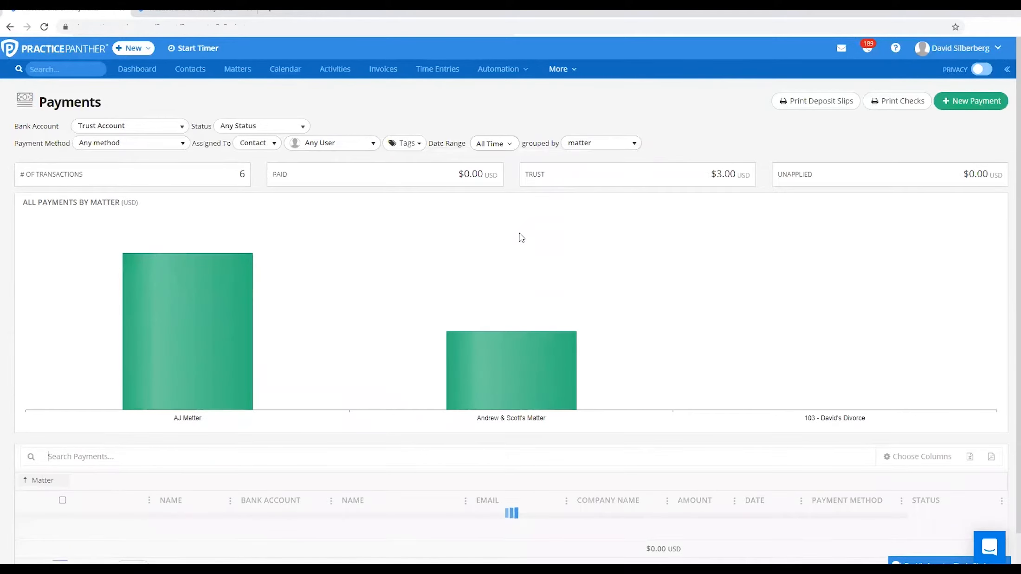
Open the full payments list and review the options for filtering it by payment status
left_click(558, 69)
left_click(563, 89)
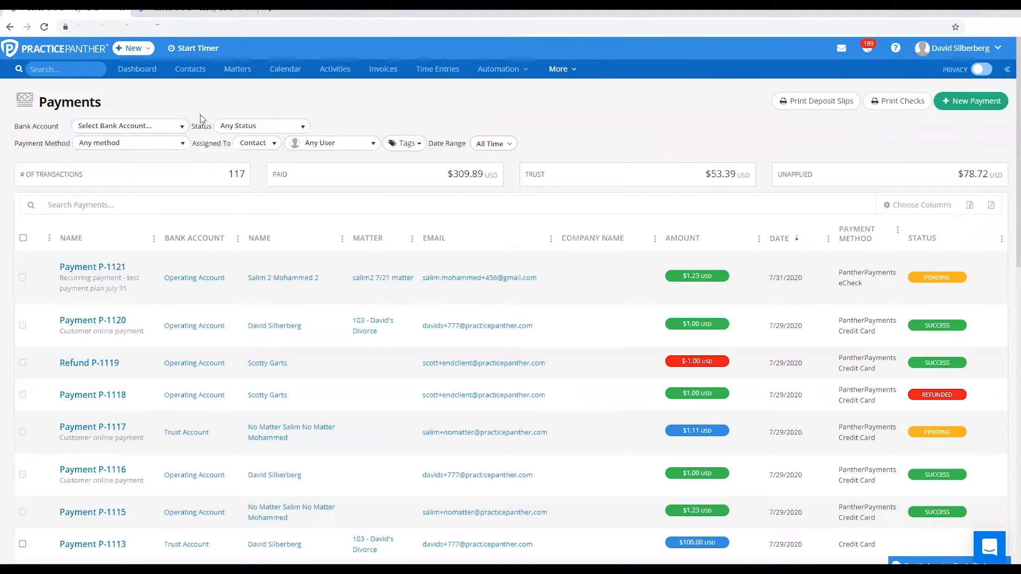
double_click(199, 126)
left_click(297, 126)
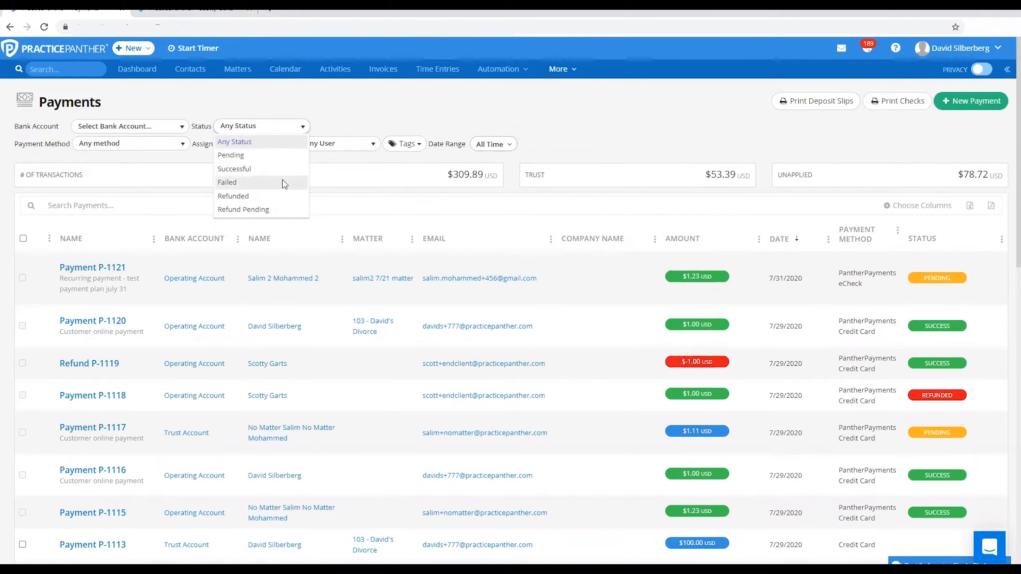
left_click(333, 114)
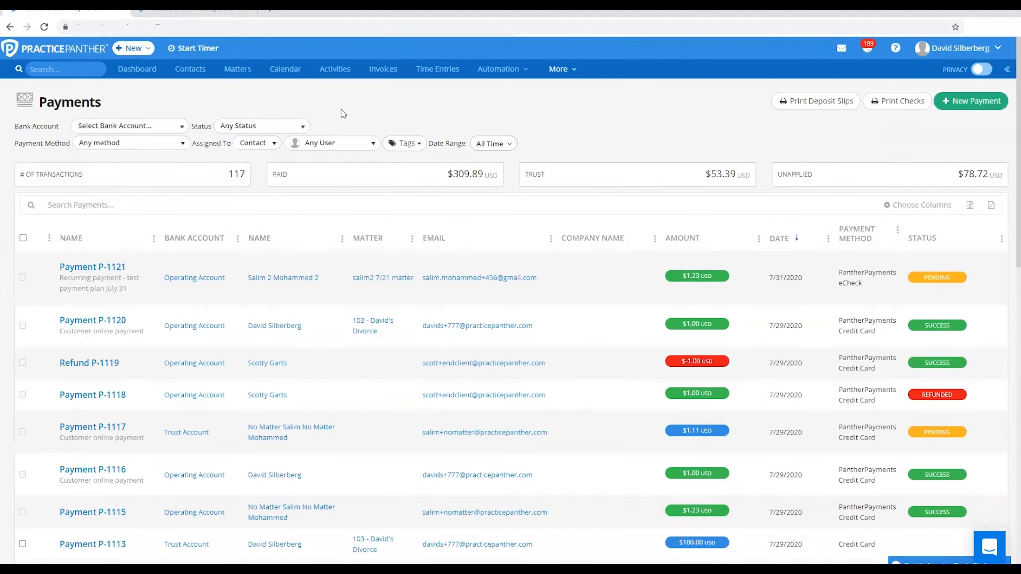
left_click(285, 130)
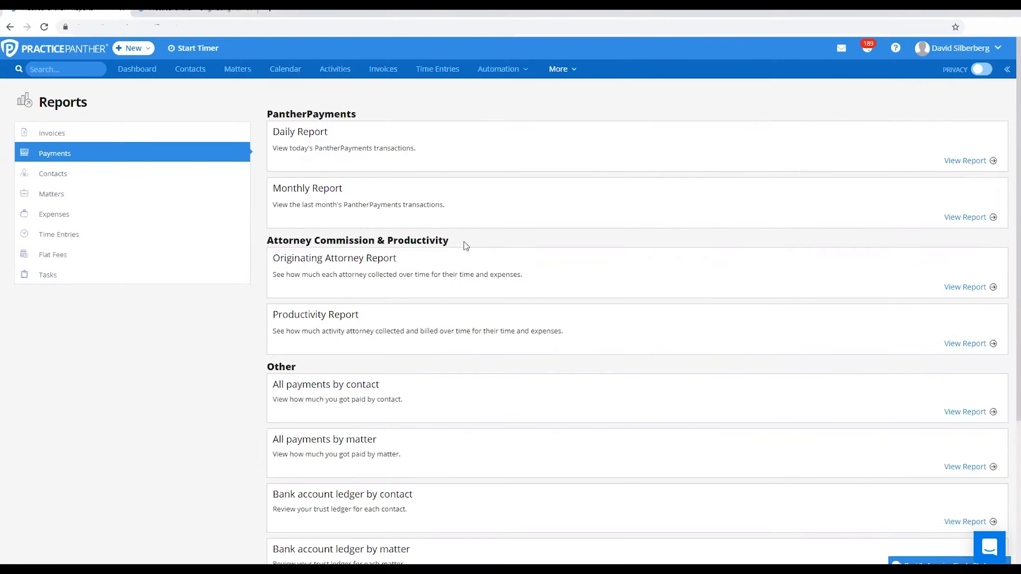
Open the Originating Attorney Report and examine how collected revenue is grouped by originating attorney
left_click(340, 263)
left_click_drag(109, 125, 171, 126)
left_click(171, 130)
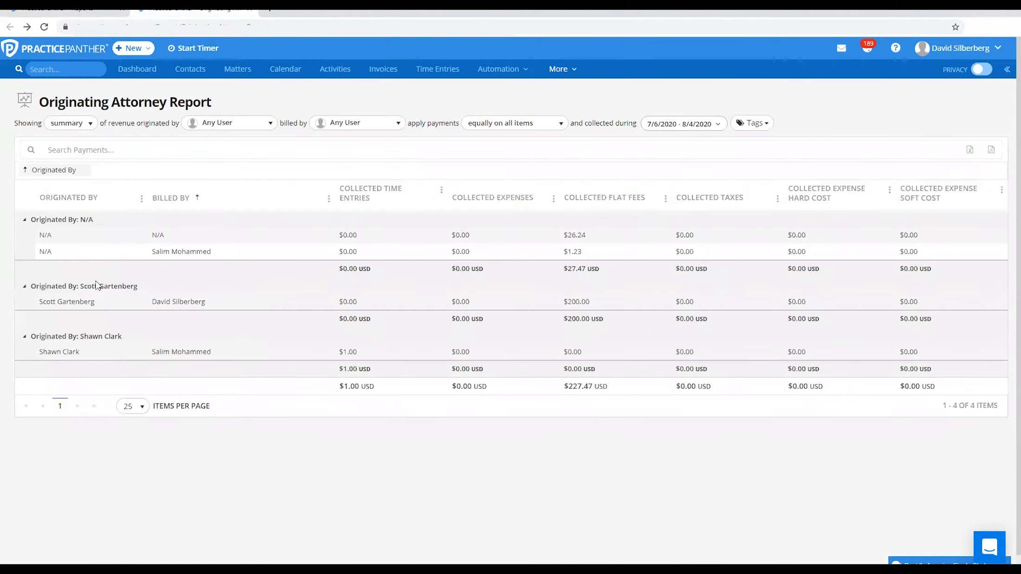
left_click_drag(33, 290, 139, 288)
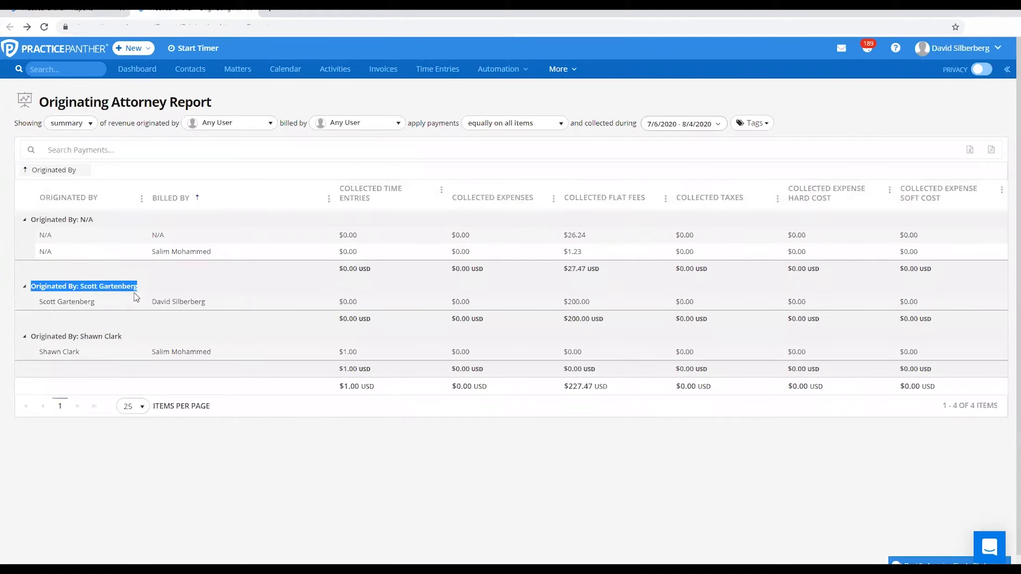
left_click_drag(37, 340, 128, 343)
left_click(128, 342)
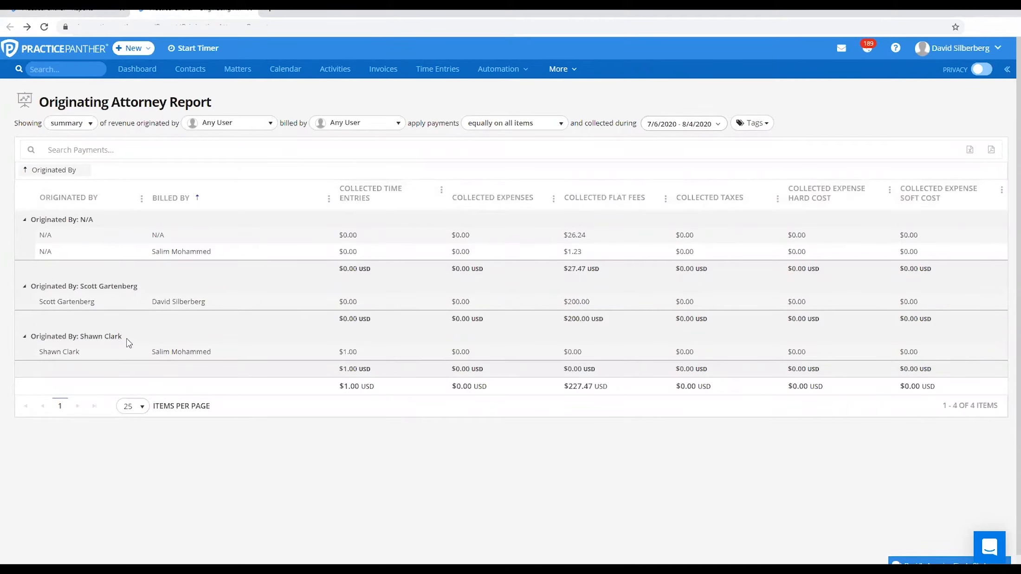
Review the originated-by and billed-by user filters and the collected time entry and flat fee totals
left_click(257, 126)
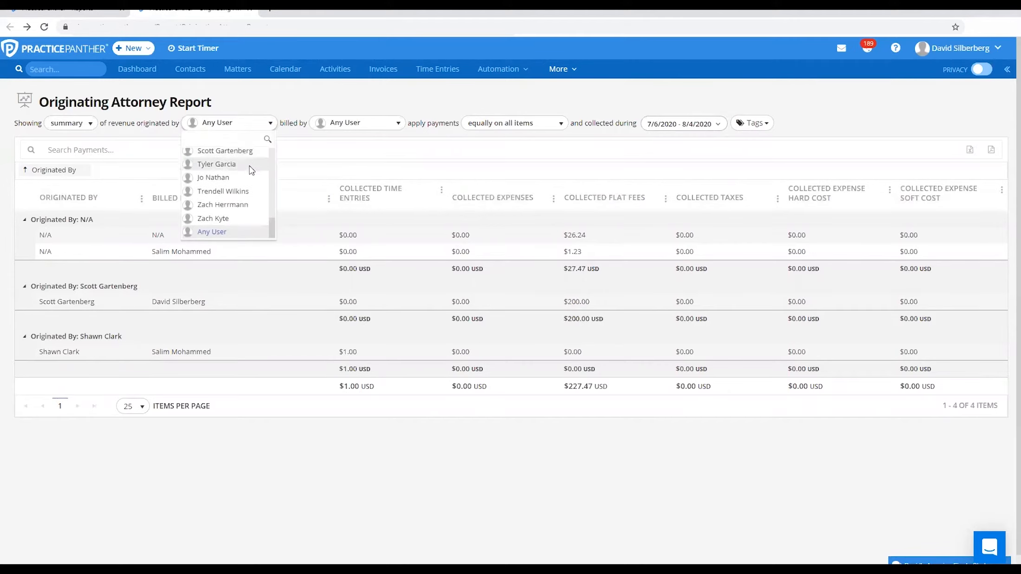
left_click(297, 427)
left_click_drag(338, 390, 382, 384)
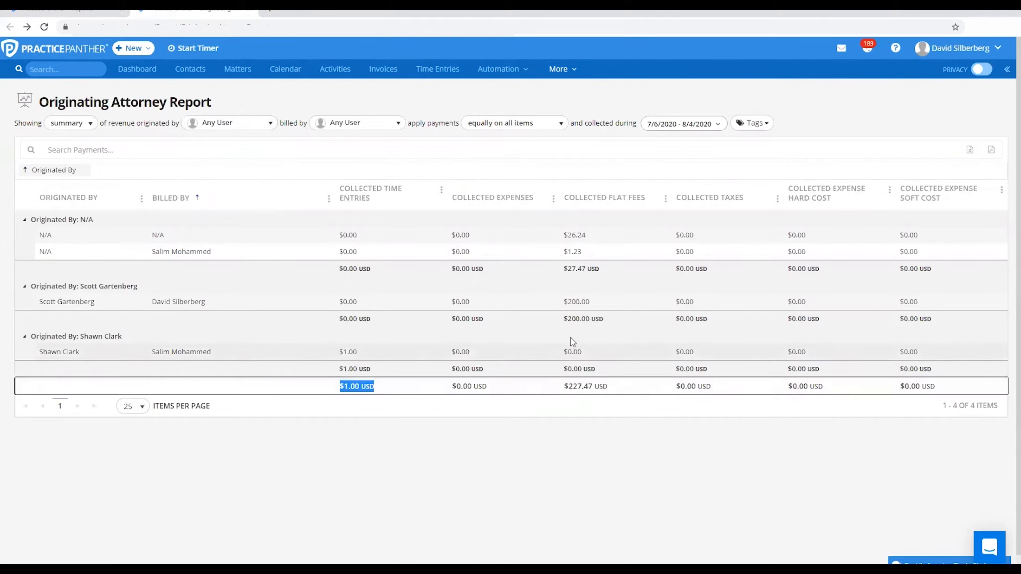
left_click_drag(564, 319, 602, 325)
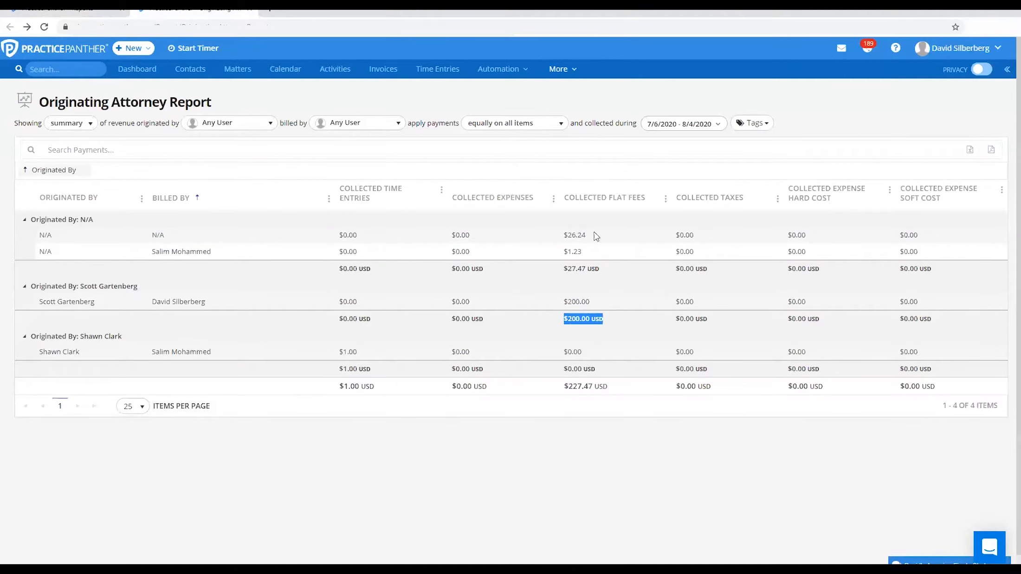
left_click(588, 100)
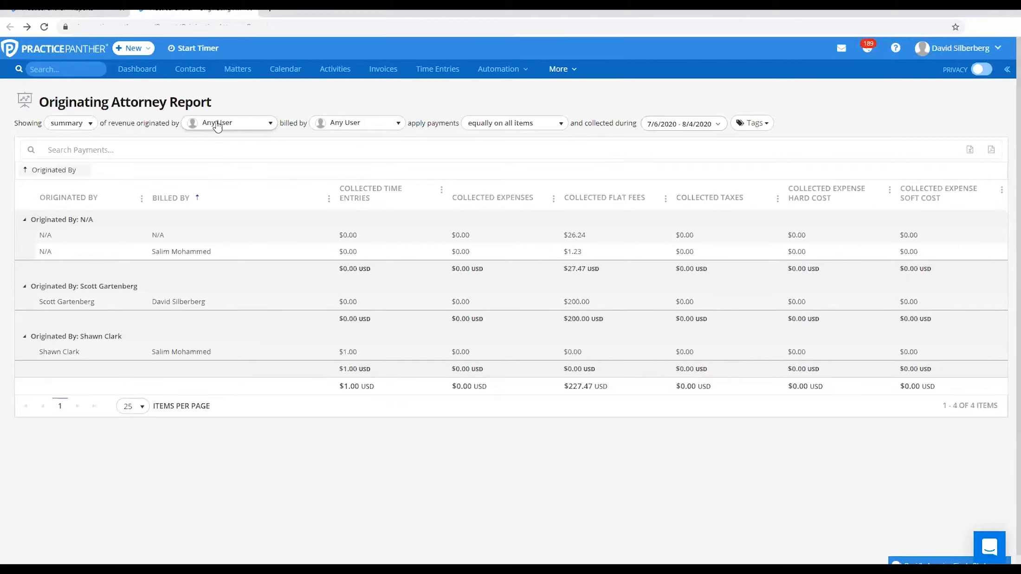
left_click(320, 128)
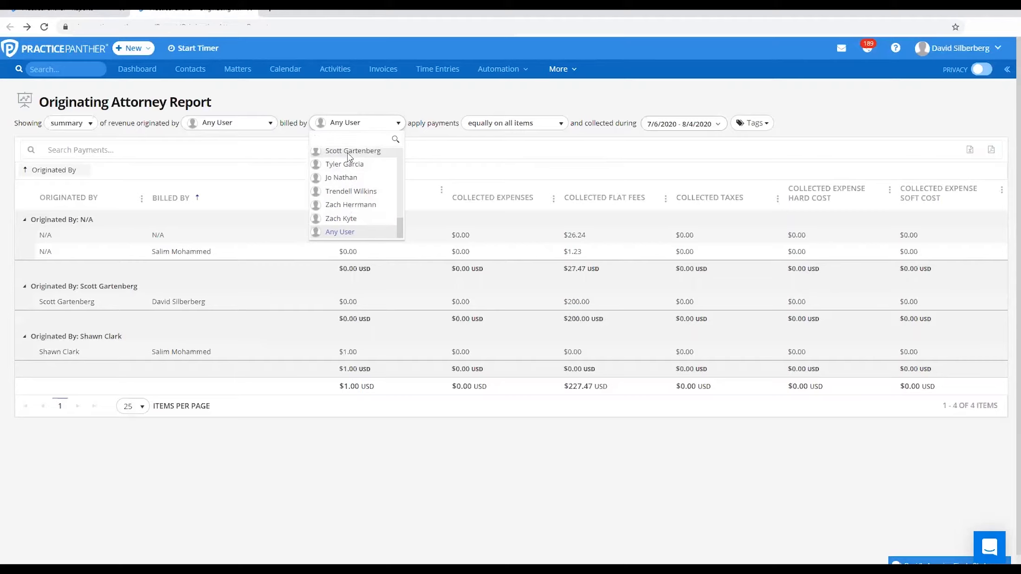
Look through the users available for the billed-by filter of the Originating Attorney Report
scroll(349, 166, "up", 2)
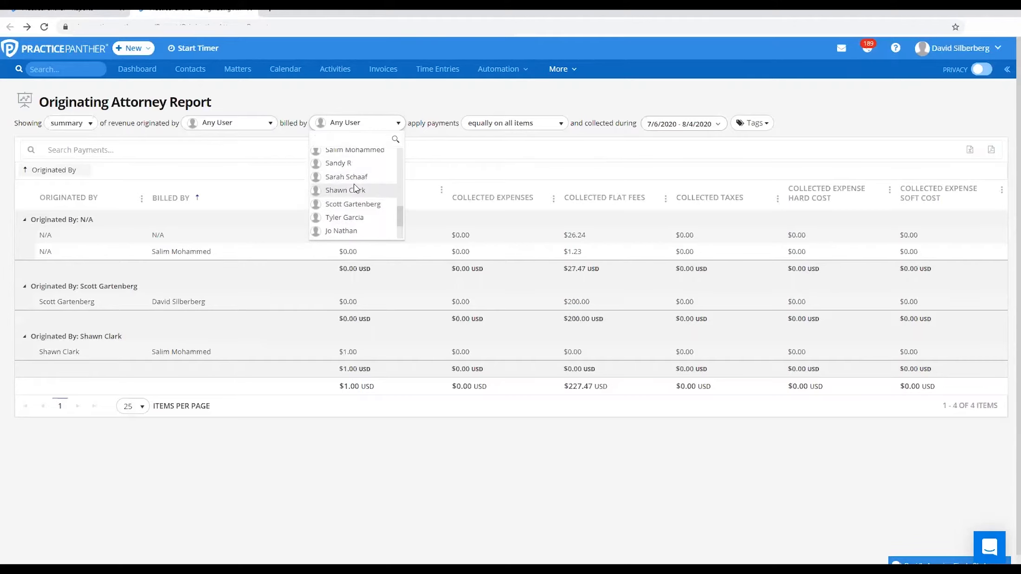
left_click(352, 149)
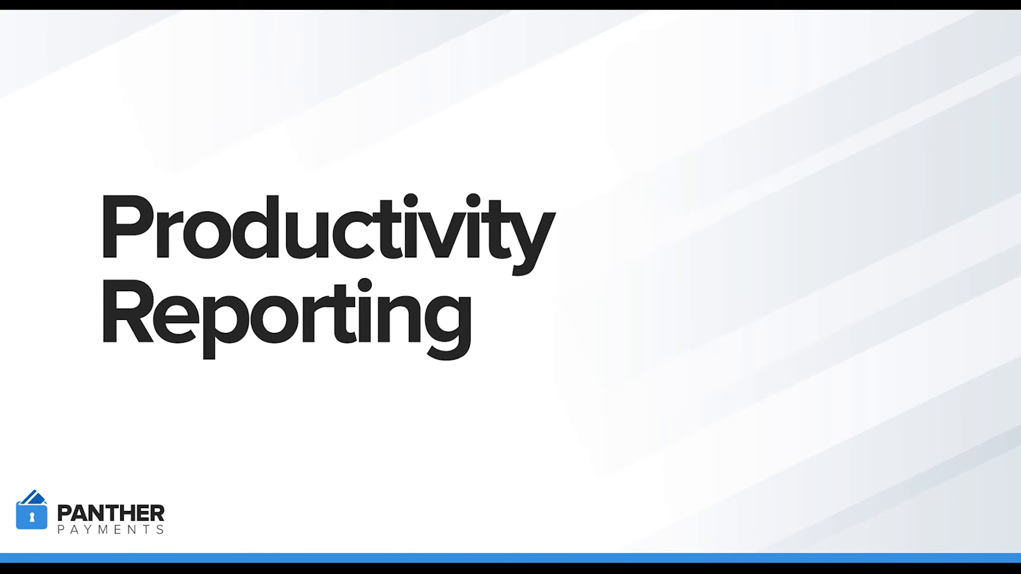
Open the Productivity Report and slightly narrow its Billed Hours Amount column
left_click_drag(361, 315, 218, 320)
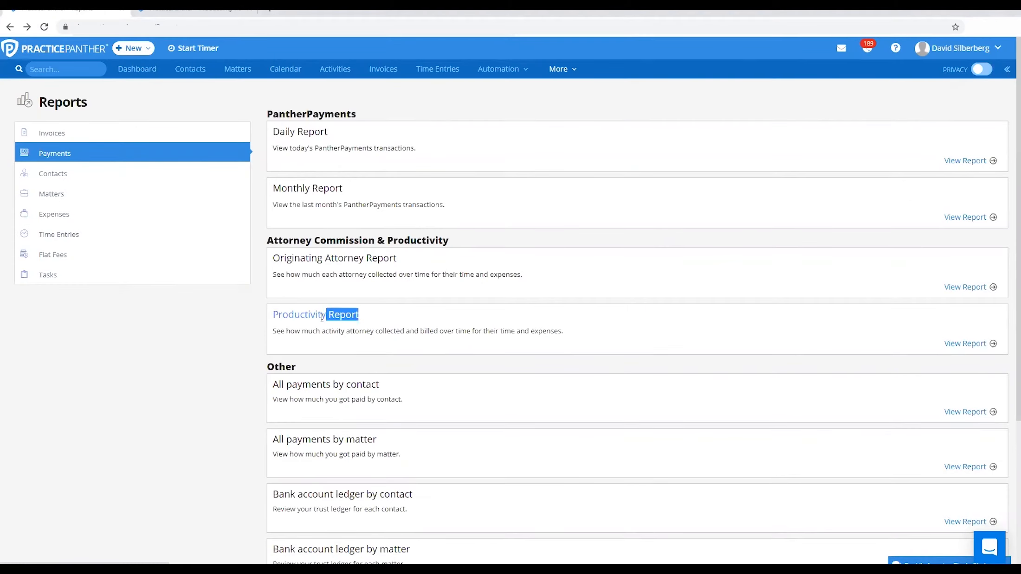
left_click(217, 320)
left_click(175, 11)
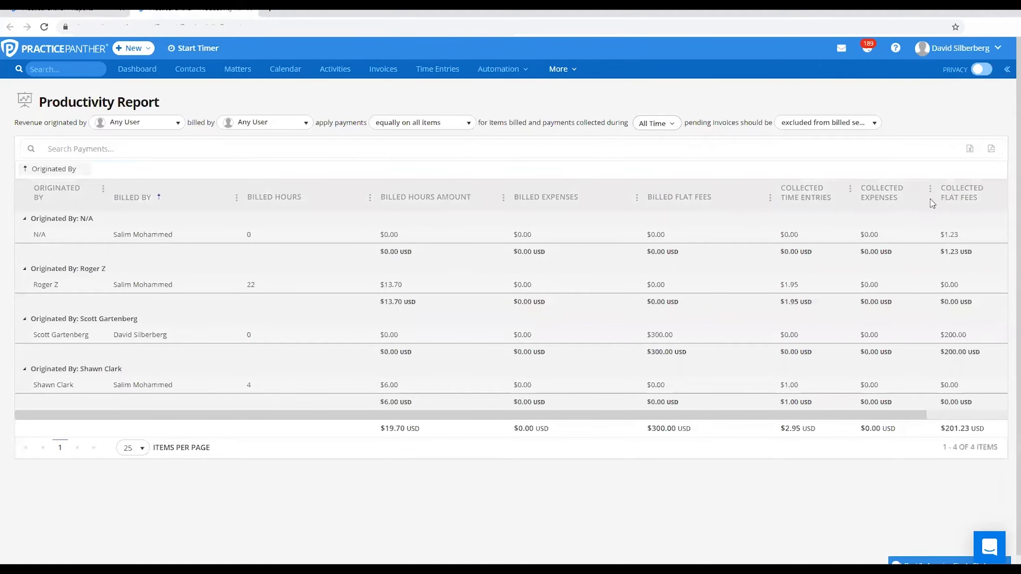
left_click_drag(513, 204, 505, 203)
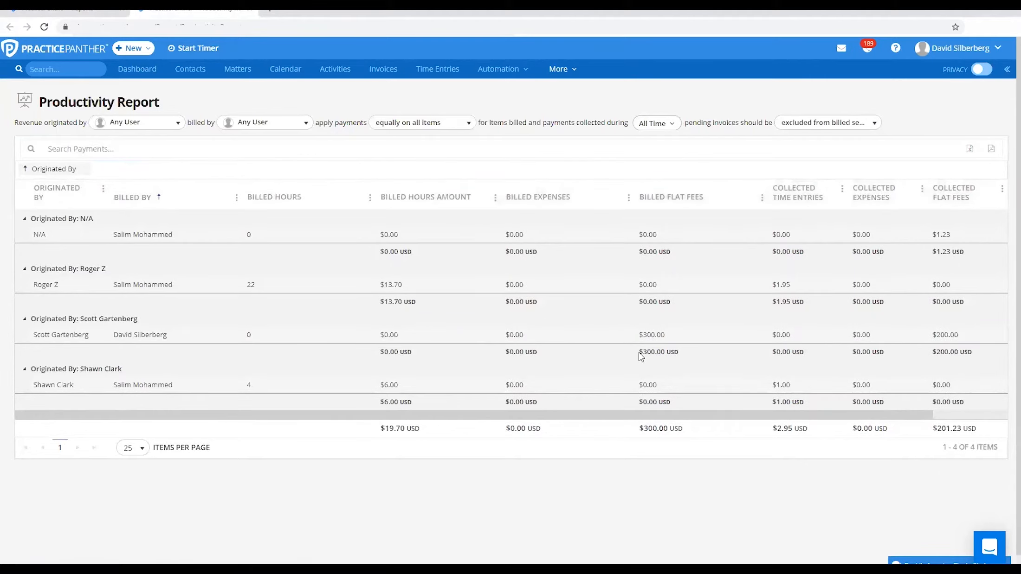
Compare billed with collected flat fees and billed hours with collected time entries for the originating attorneys in the Productivity Report
left_click_drag(935, 352, 972, 353)
left_click_drag(639, 351, 660, 353)
left_click(670, 472)
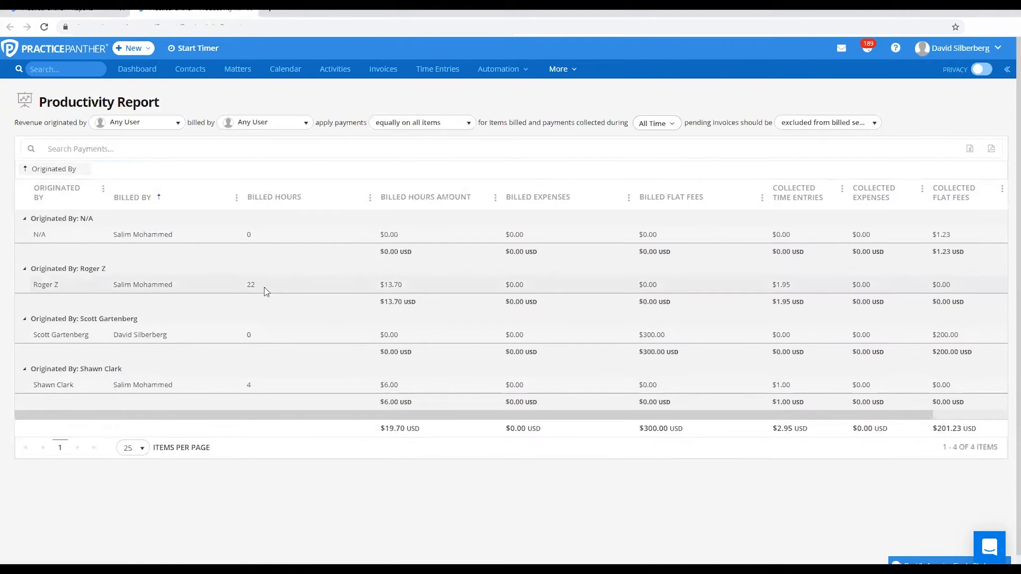
left_click_drag(246, 285, 261, 290)
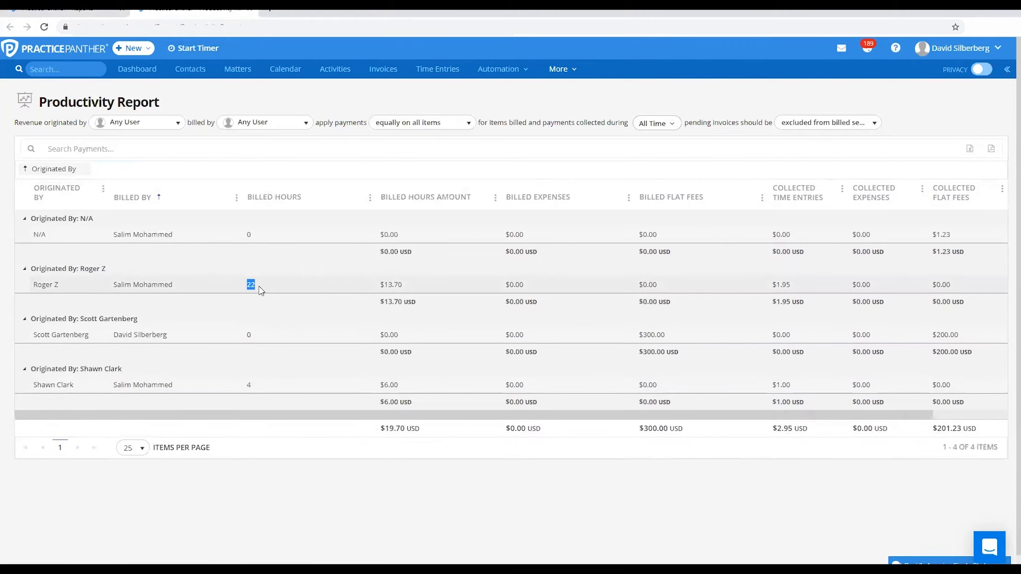
left_click(784, 304)
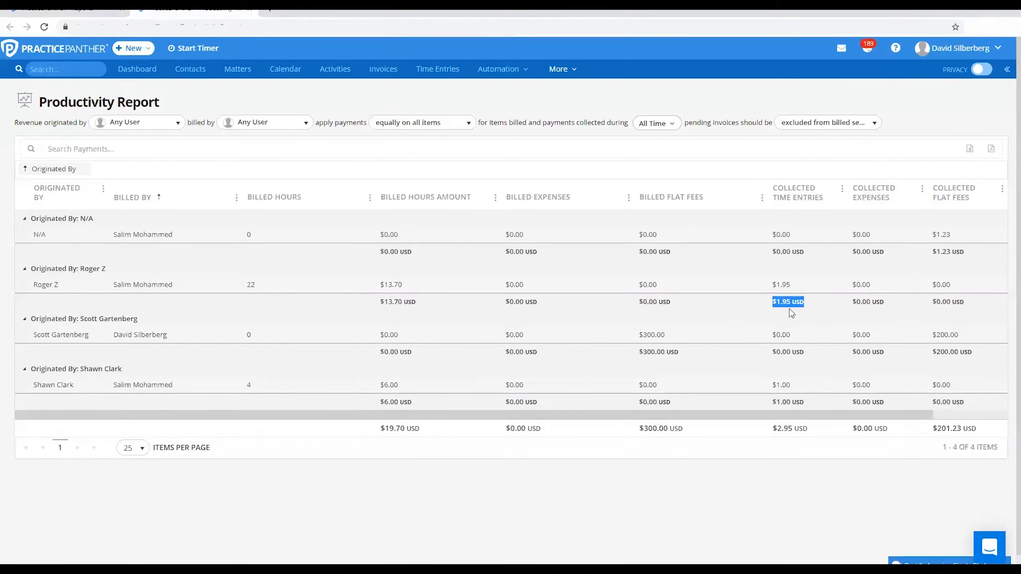
left_click(790, 310)
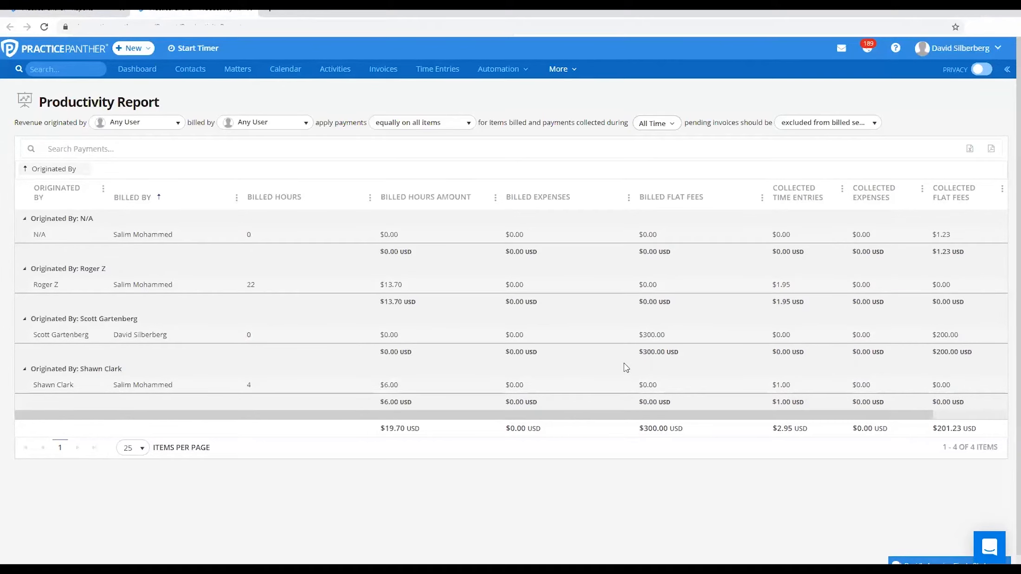
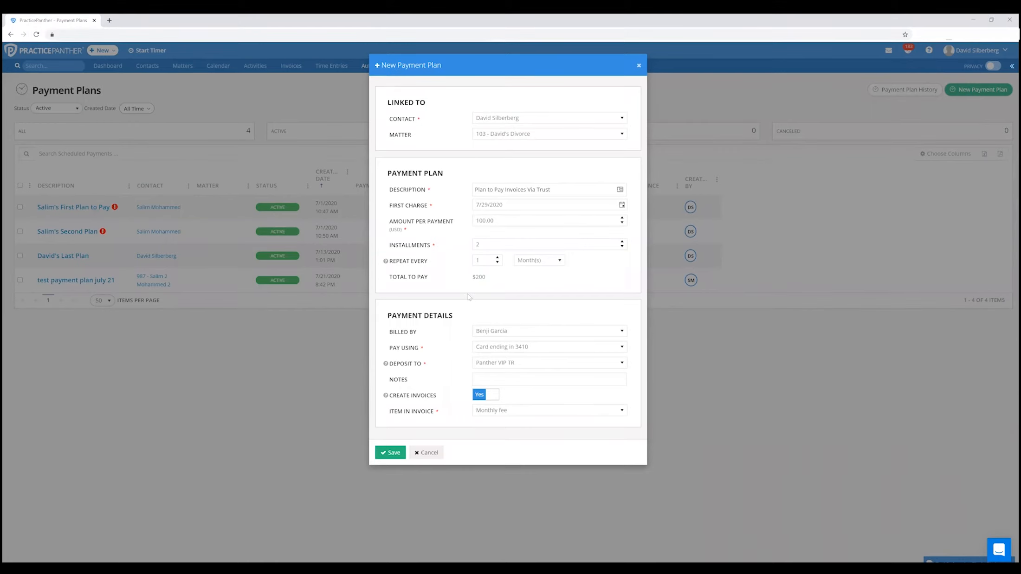
Review the deposit account choices and the Create Invoices setting of the new two-installment plan, and save the plan
left_click_drag(426, 365, 389, 365)
left_click(499, 367)
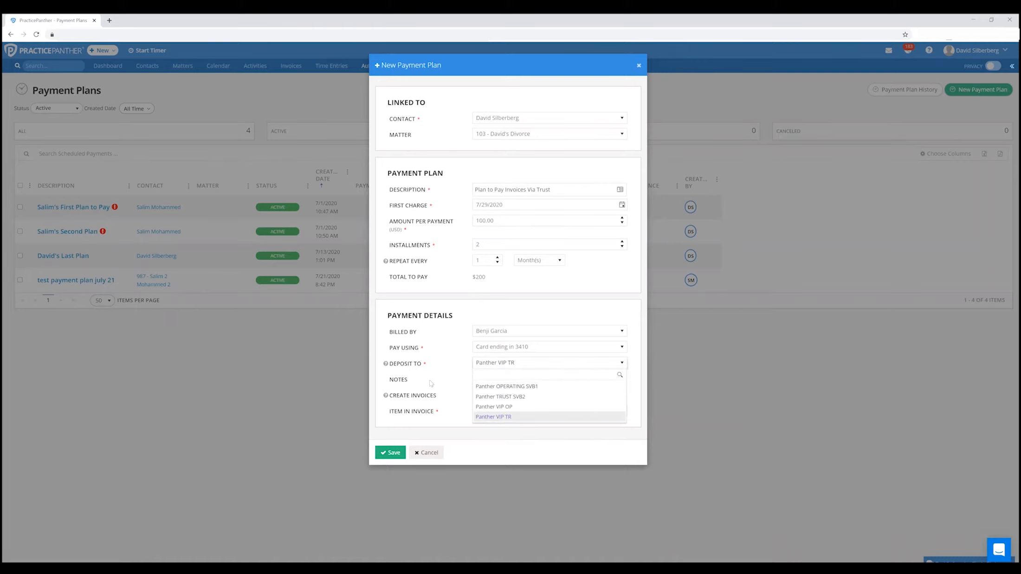
mouse_move(439, 397)
left_mouse_down()
mouse_move(401, 399)
mouse_move(454, 399)
left_mouse_up()
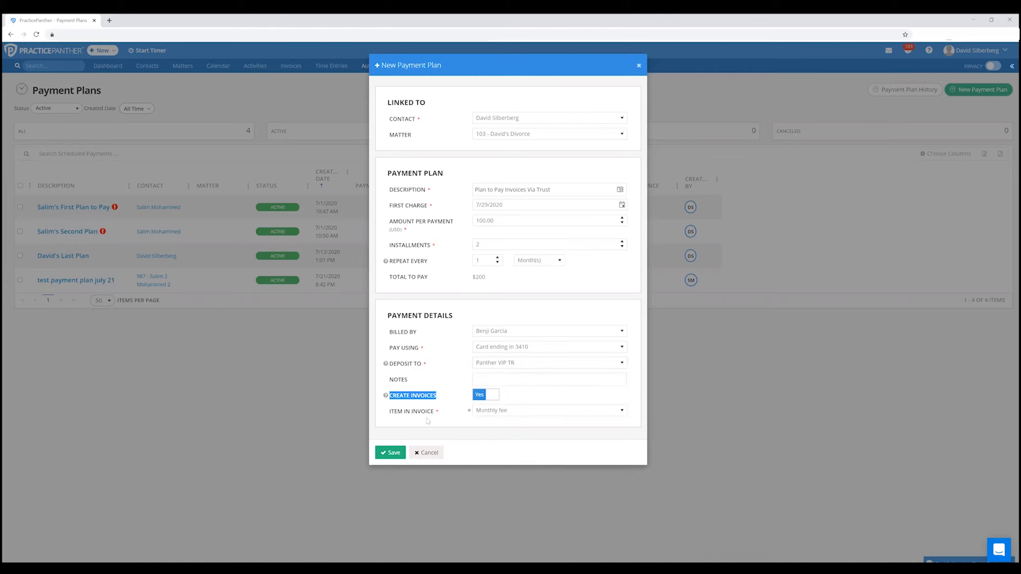
left_click(399, 453)
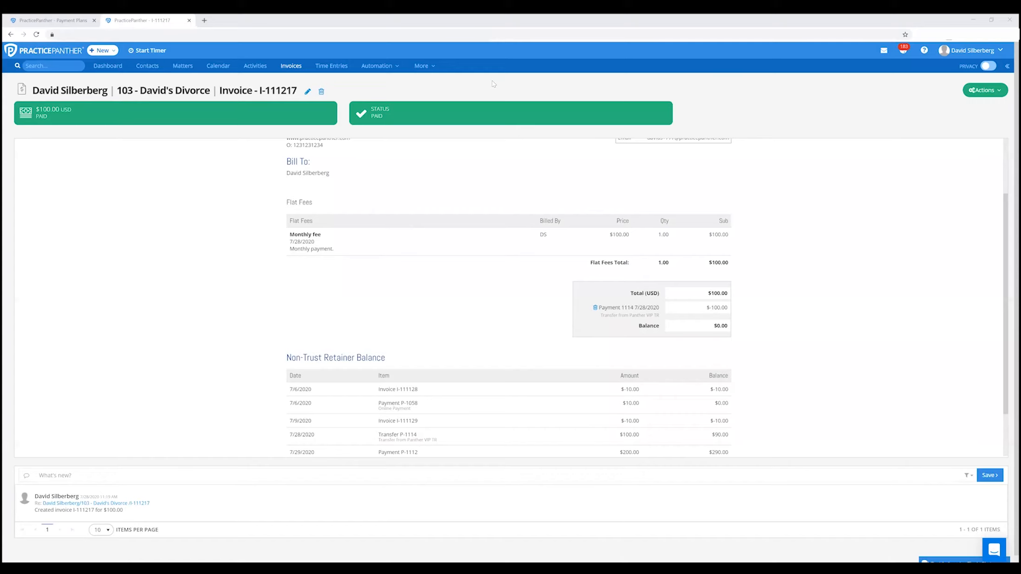
Examine the paid amount, the trust transfer payment and the remaining balance on the monthly fee invoice
triple_click(55, 117)
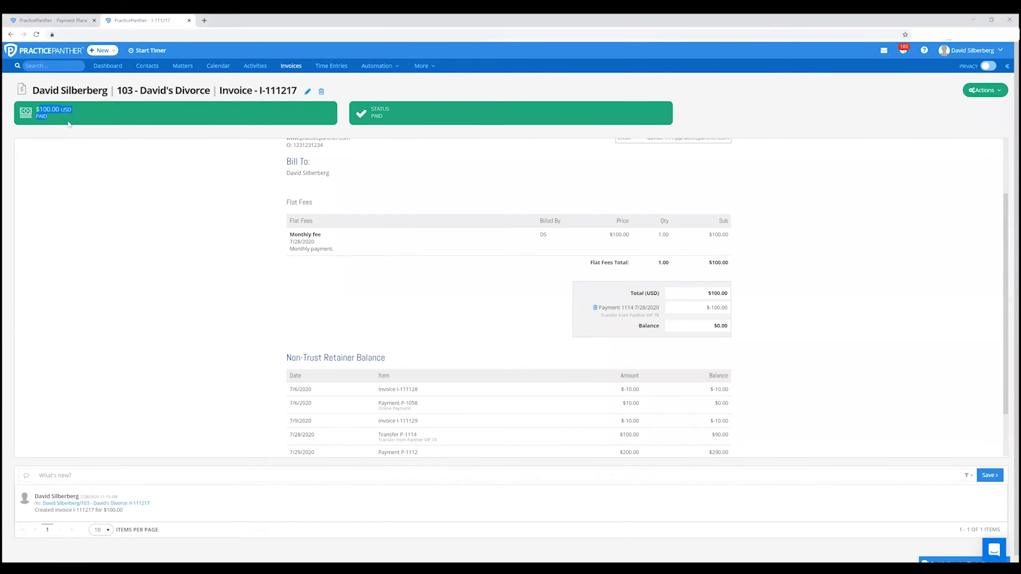
left_click(248, 200)
left_click_drag(598, 307, 724, 317)
left_click(718, 325)
double_click(718, 326)
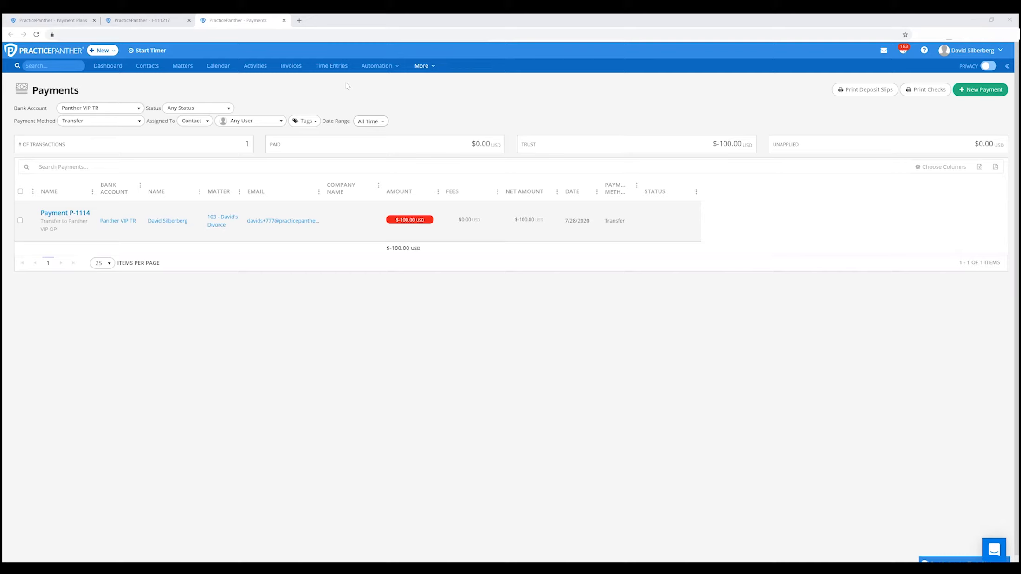
Limit the list of trust account transfer payments to the last 7 days
left_click(370, 122)
left_click(380, 204)
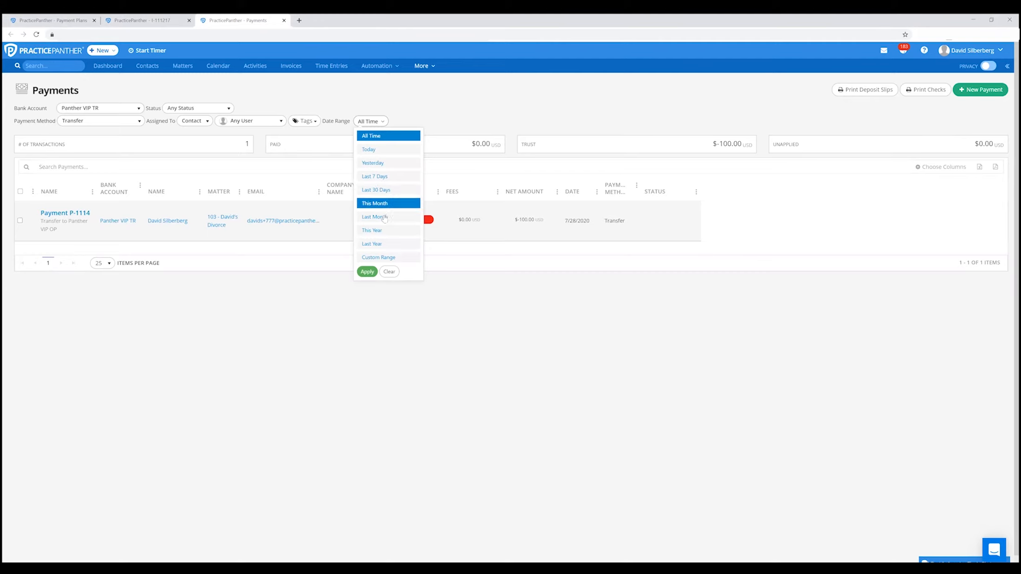
left_click(375, 176)
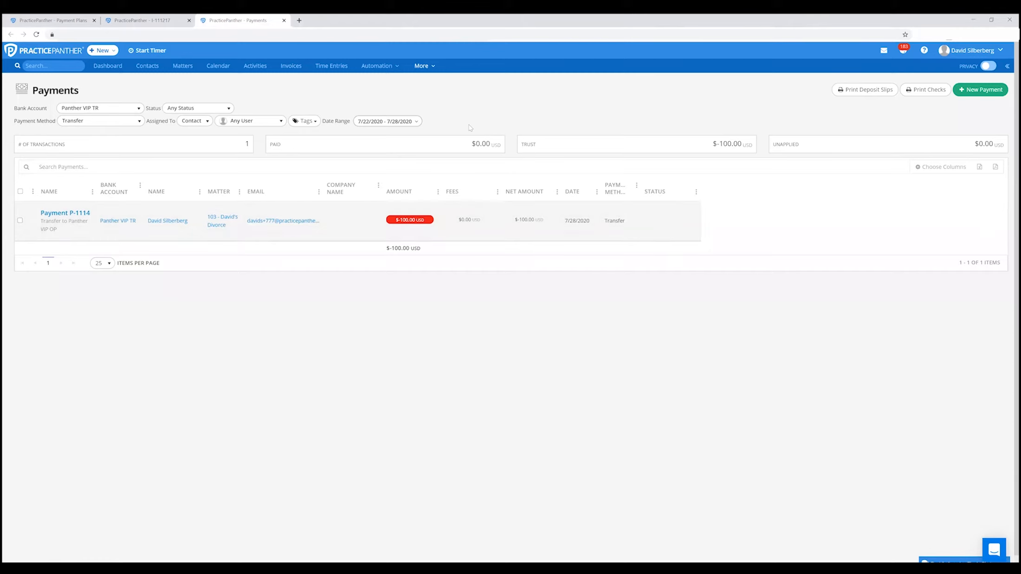
Return to the payment plans list and open the weekly $2.00 plan created on 7/13/2020
left_click(64, 21)
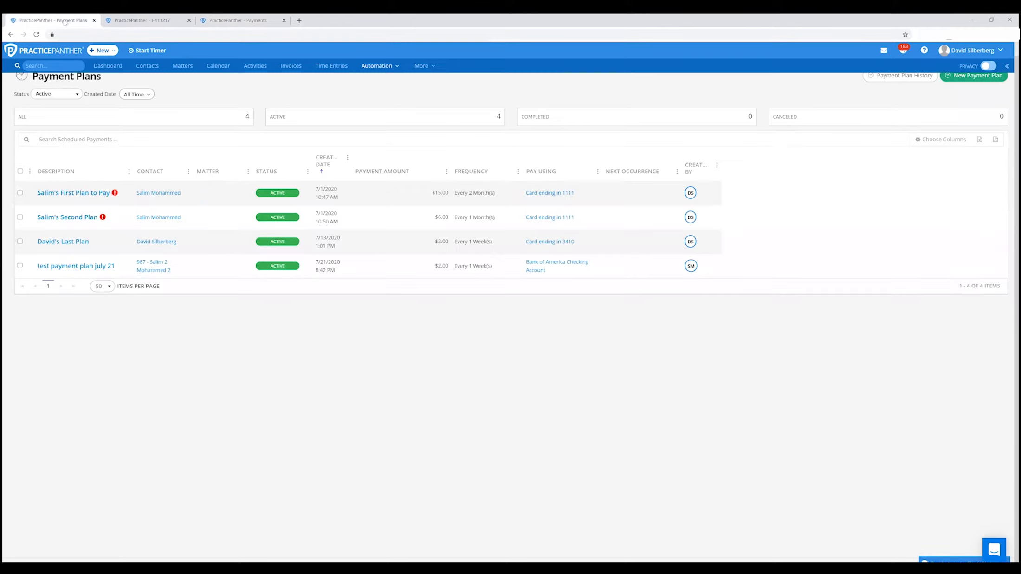
mouse_move(78, 240)
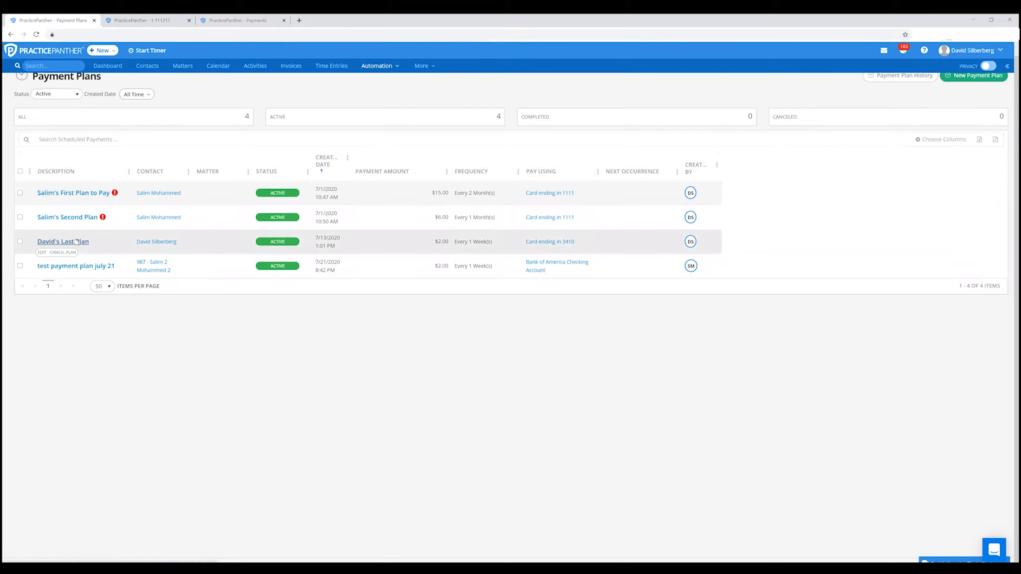
left_click(76, 241)
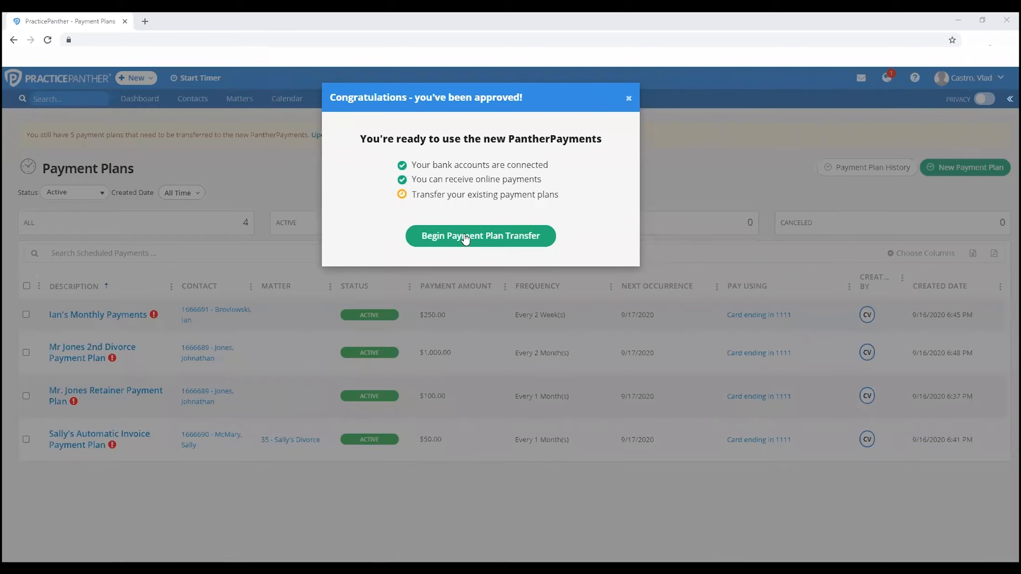
Begin the payment plan transfer to the new PantherPayments and select every listed plan
left_click(506, 236)
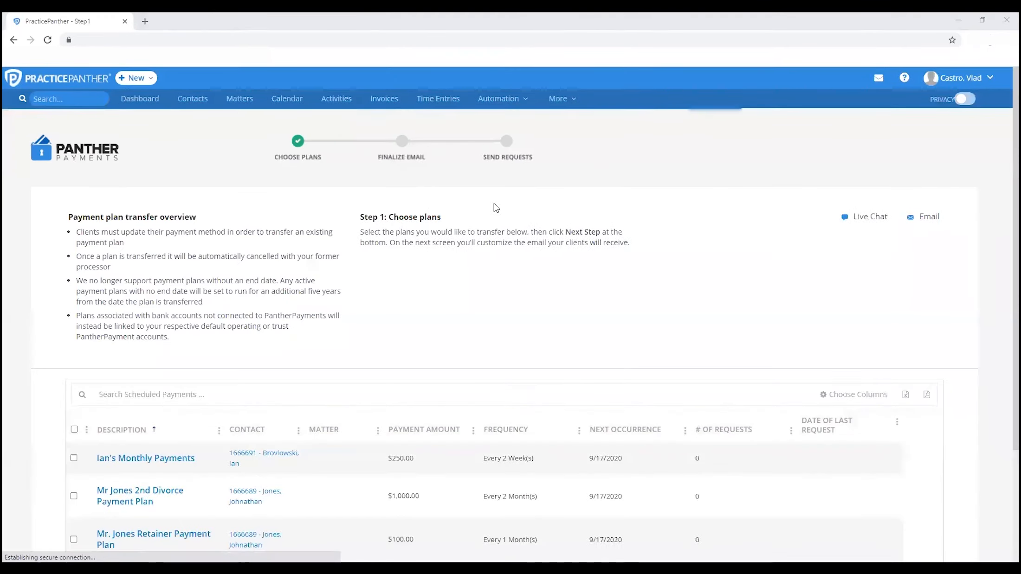
scroll(495, 207, "down", 3)
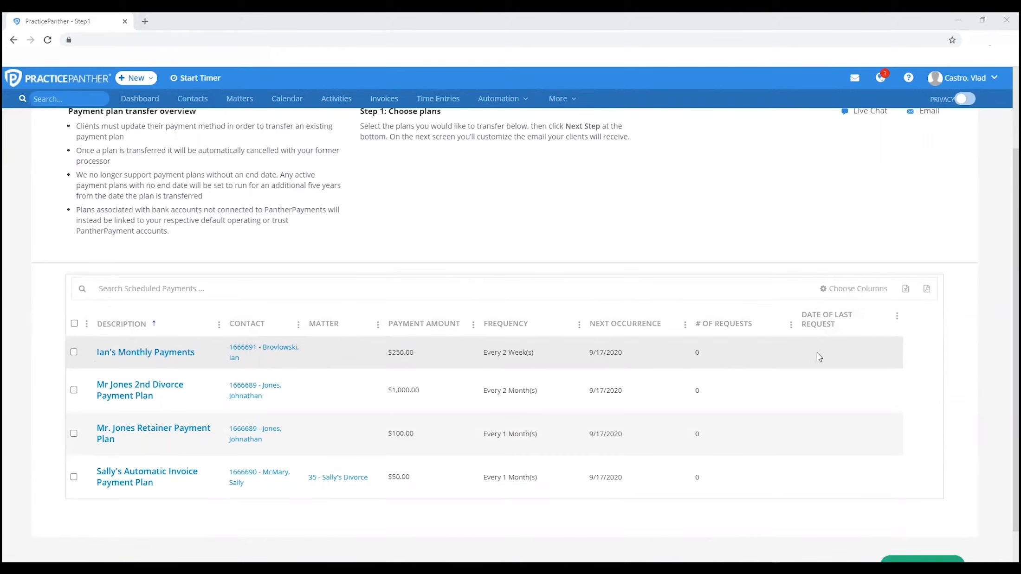
left_click(75, 324)
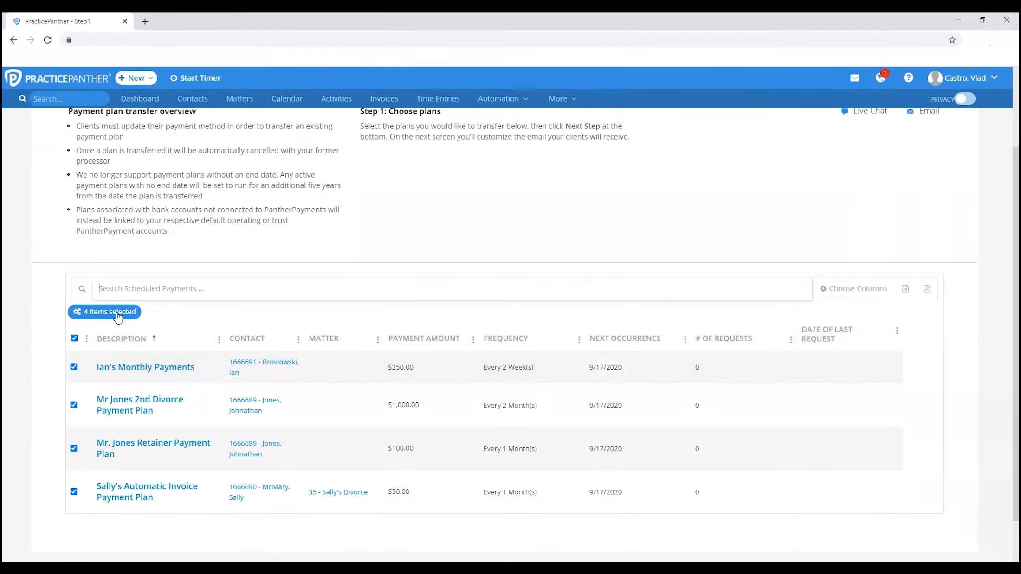
scroll(343, 371, "down", 2)
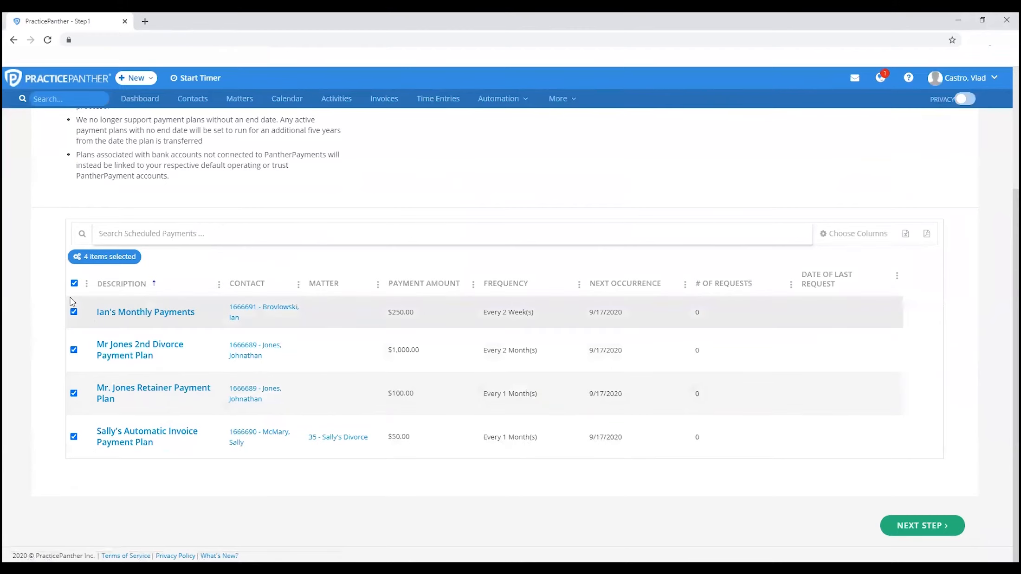
Restrict the transfer to the $250.00, $1,000.00 and $100.00 plans and continue to the email step
left_click(74, 283)
left_click(74, 311)
left_click(73, 350)
left_click(74, 394)
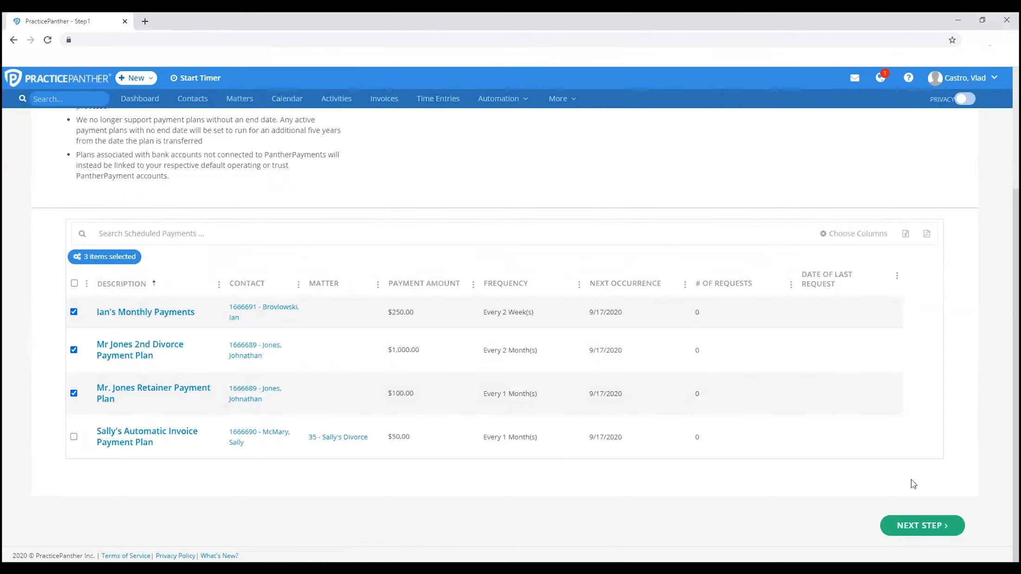
left_click(923, 526)
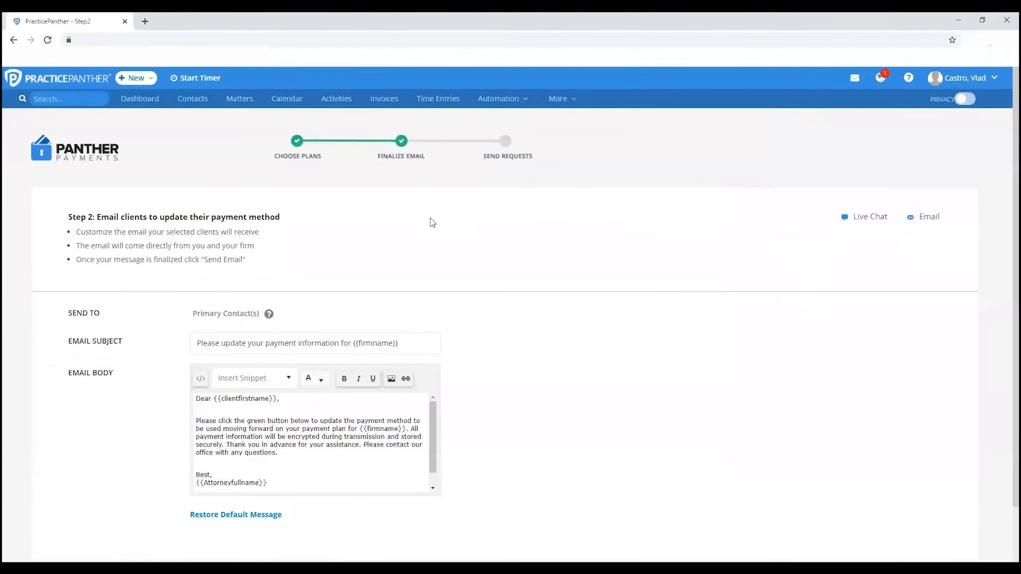
Check which contacts receive the payment update email and read the explanation of primary contacts
scroll(430, 218, "down", 1)
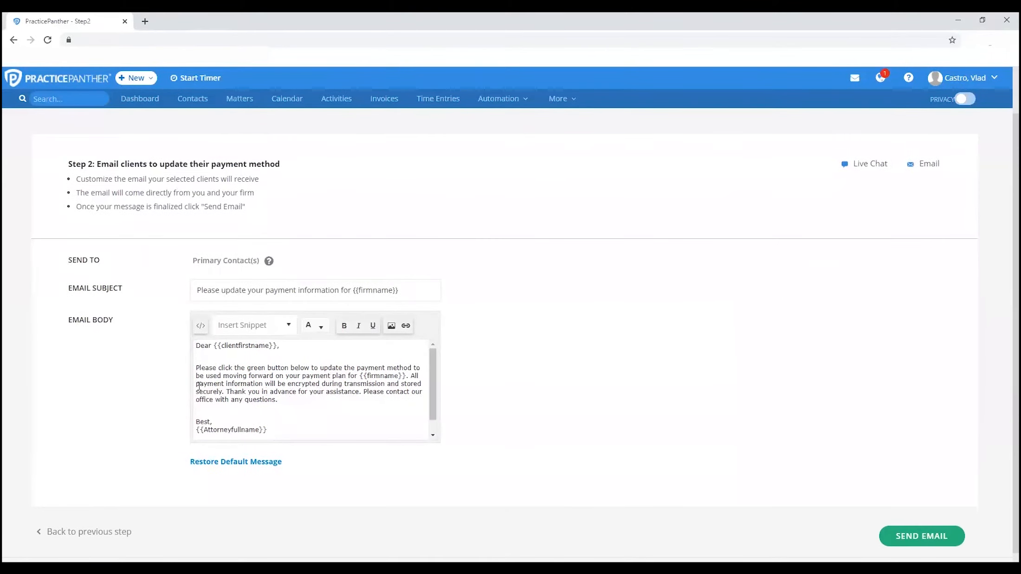
left_click_drag(193, 262, 269, 264)
mouse_move(269, 264)
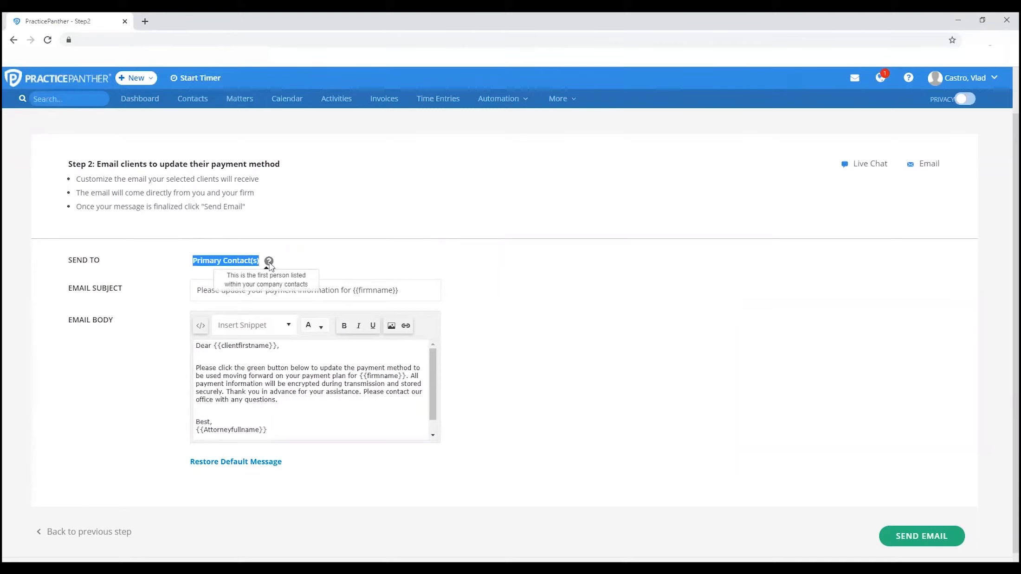
left_click(303, 261)
scroll(305, 251, "down", 1)
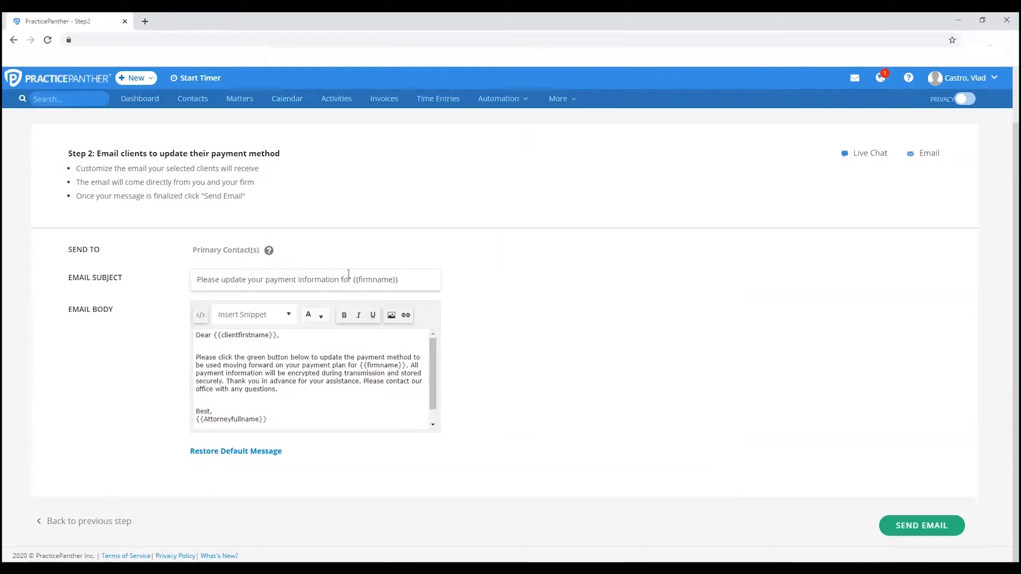
Review the email body and the option to restore the default message, and send the payment update email
left_click(347, 390)
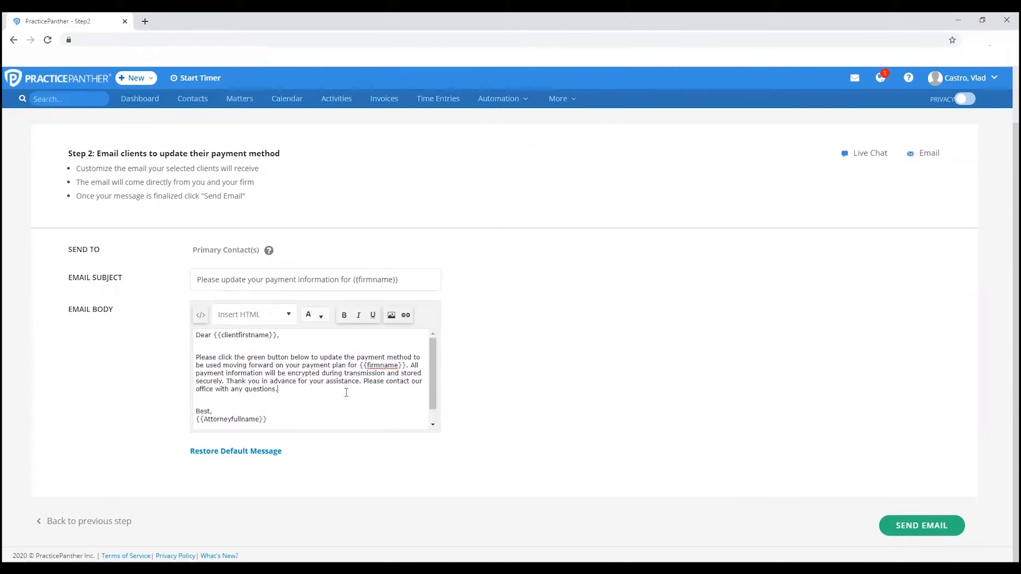
left_click_drag(297, 457, 186, 459)
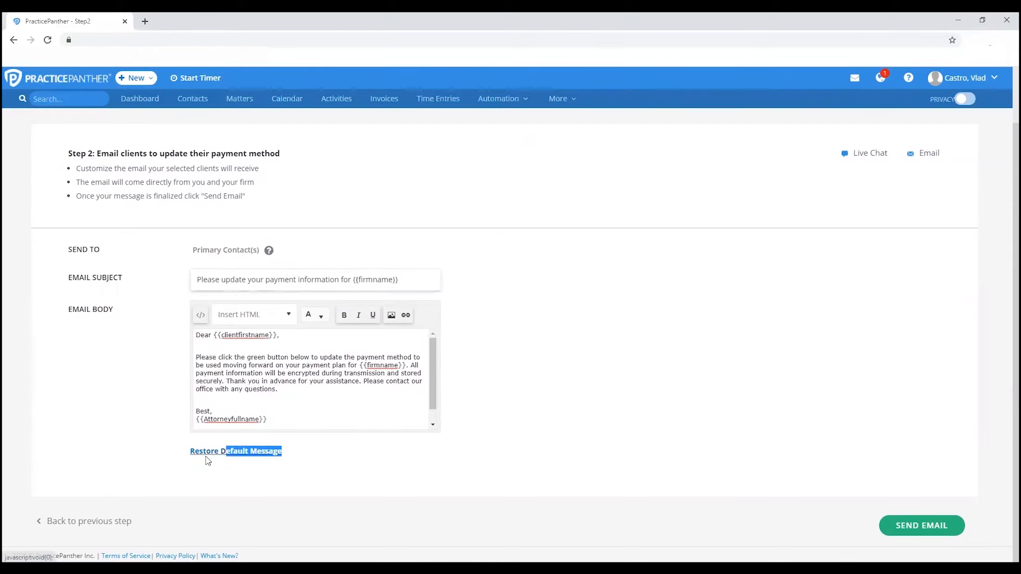
left_click(160, 449)
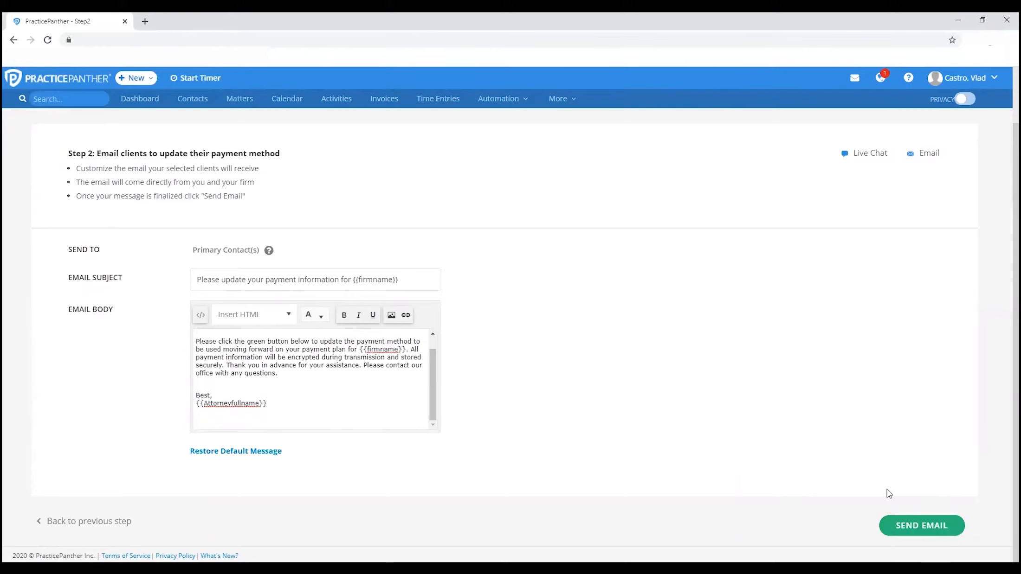
left_click(903, 526)
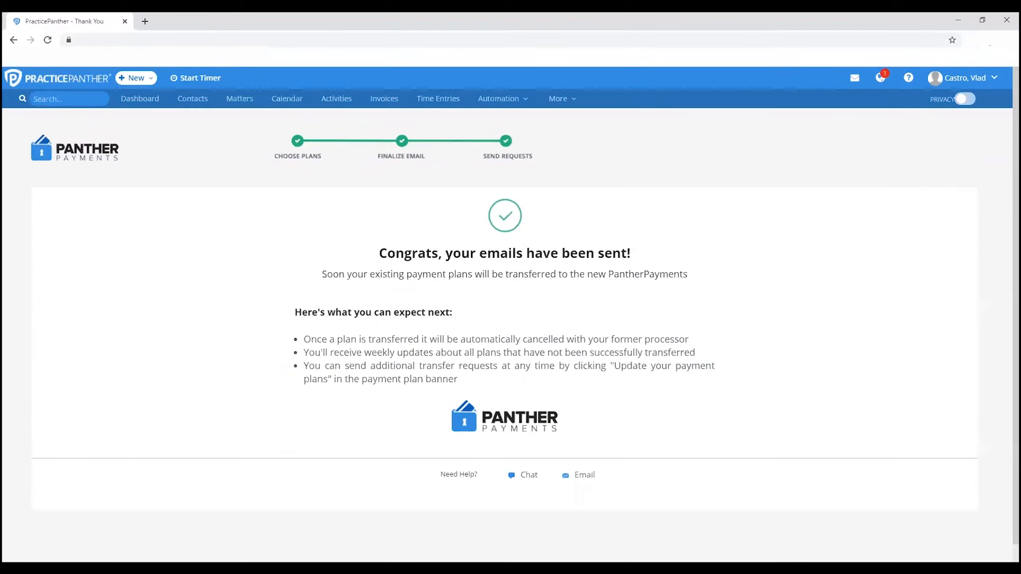
Go to the Payment Plans list and review the notice about plans still awaiting transfer
left_click(504, 106)
left_click(509, 165)
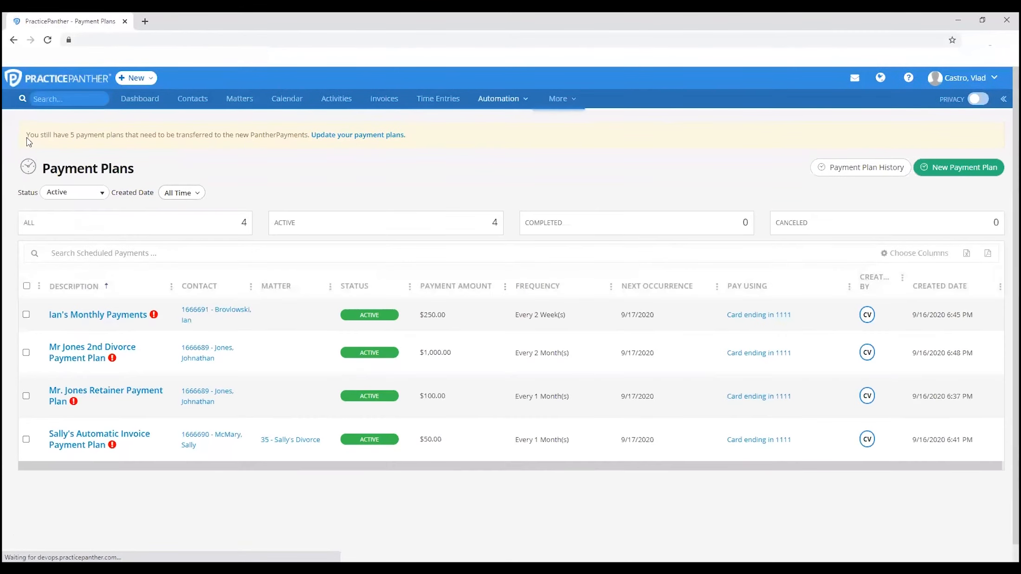
left_click_drag(27, 138, 413, 146)
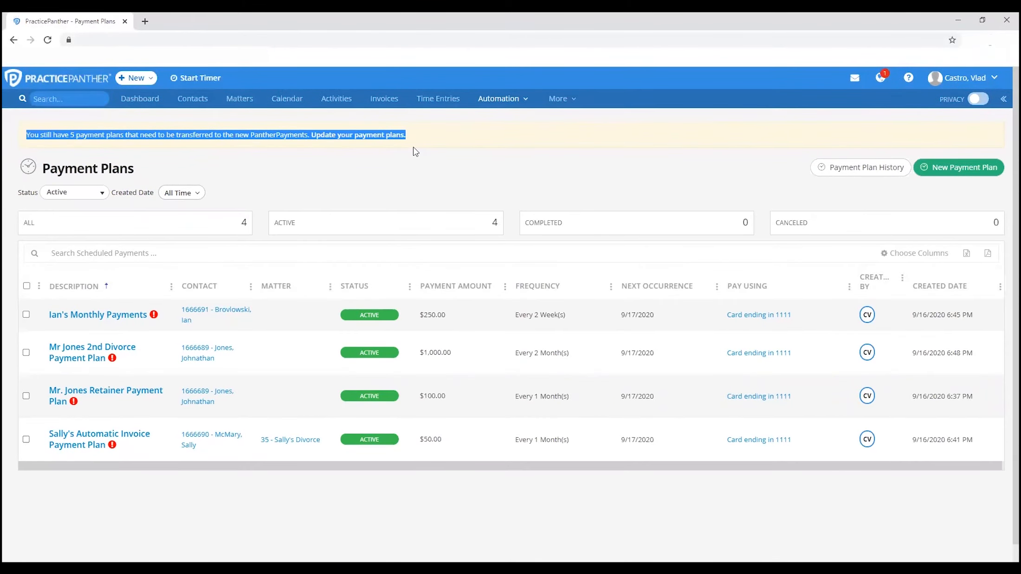
left_click(429, 141)
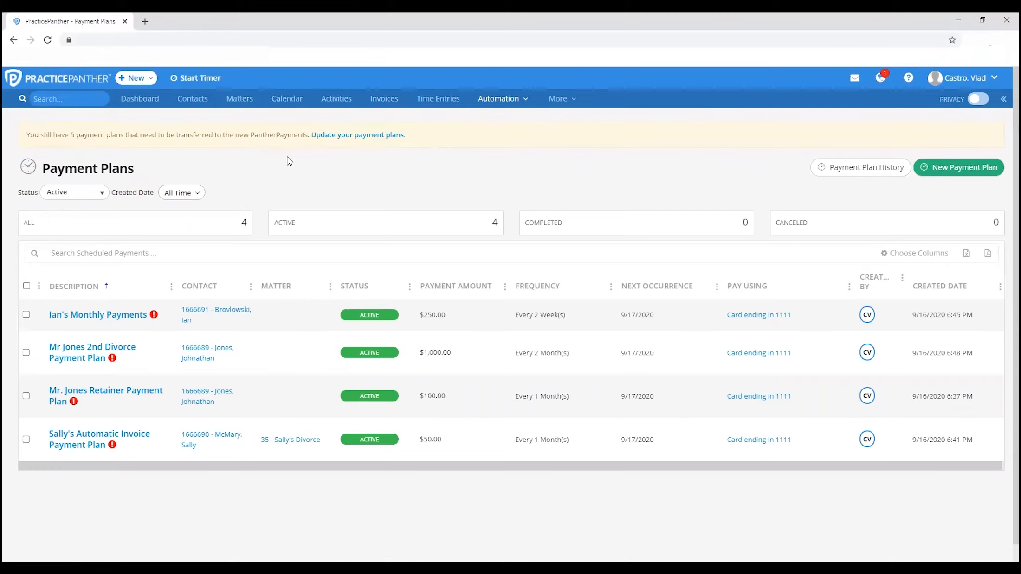
Reopen the plan transfer through the pending transfer notice and select all listed plans for another request
left_click(330, 136)
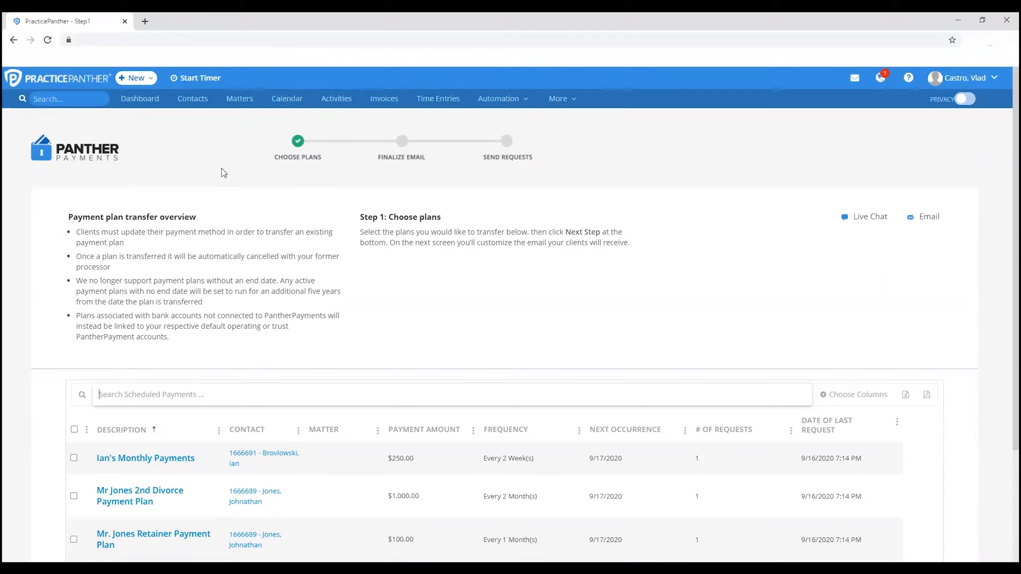
scroll(222, 173, "down", 2)
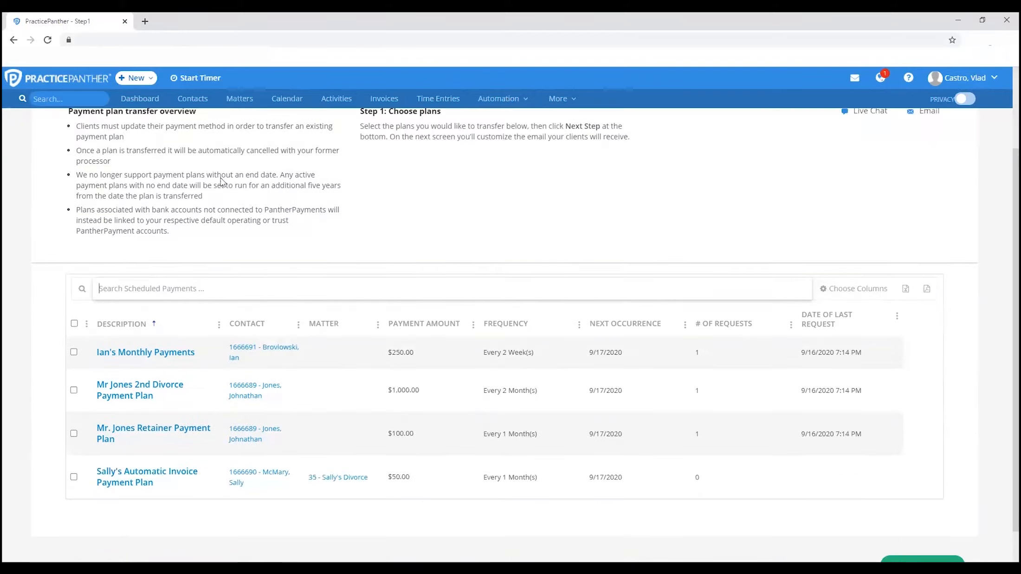
left_click(74, 324)
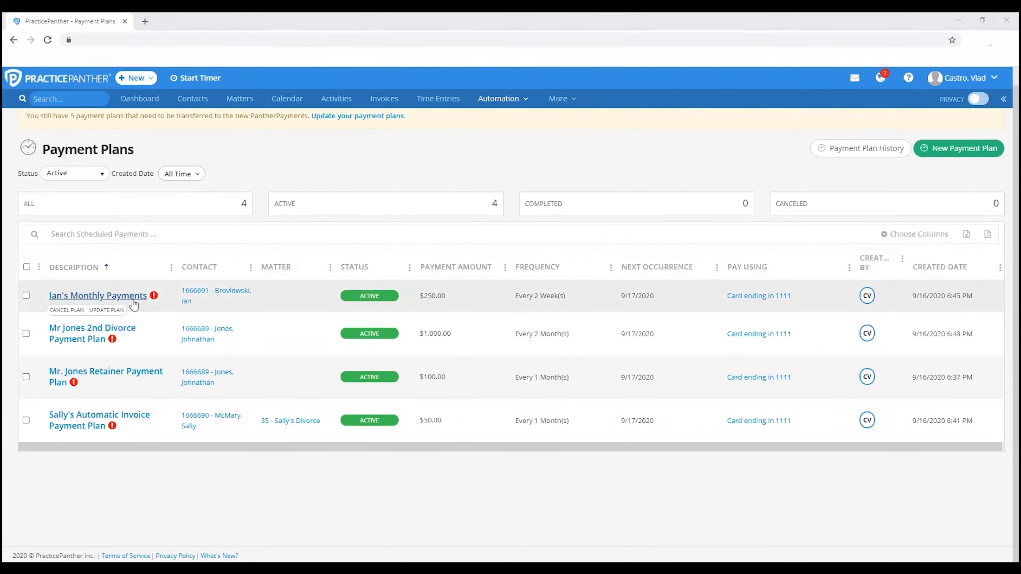
Return to the Payment Plans list and inspect the warning markers on the plans that need updating
scroll(192, 212, "up", 1)
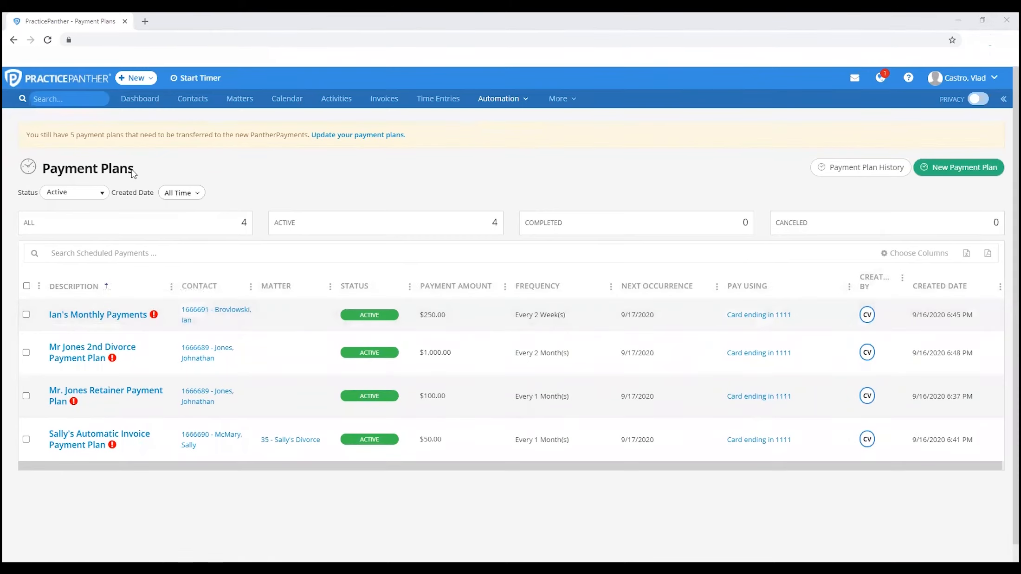
mouse_move(154, 316)
mouse_move(91, 393)
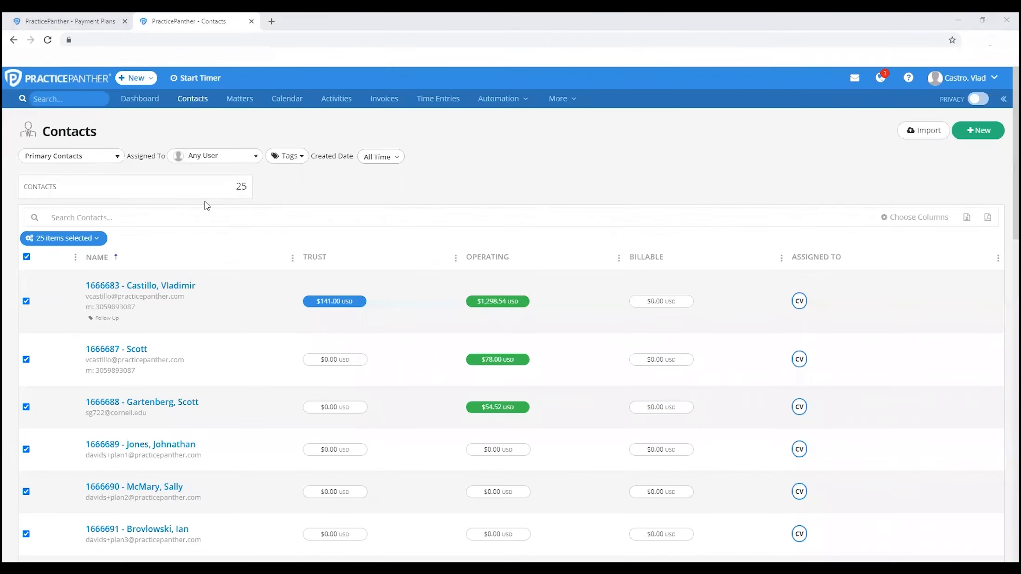
Select all contacts in the list and open a Request Payment Method email for them
left_click(27, 256)
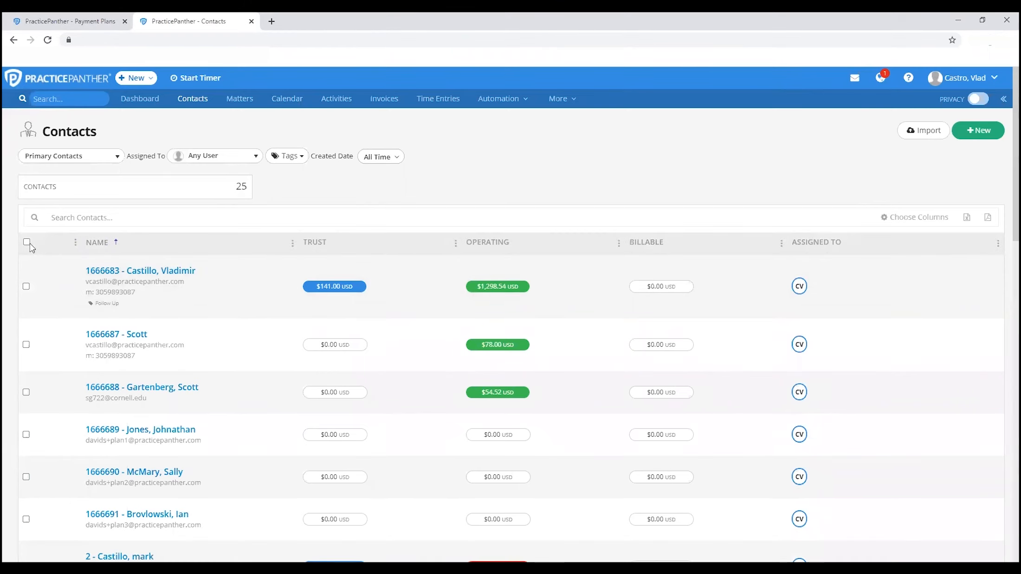
left_click(26, 242)
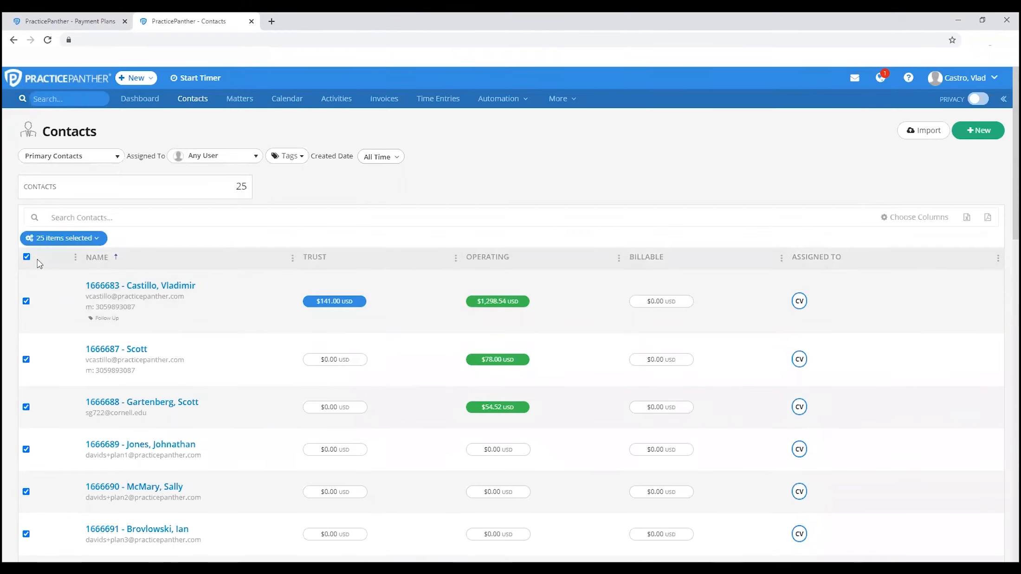
left_click(52, 239)
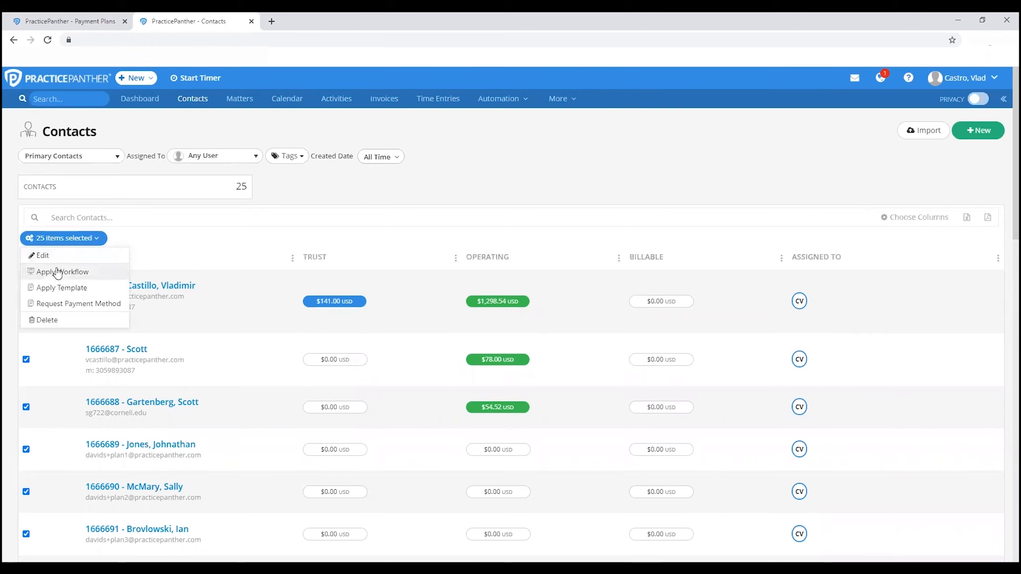
left_click(65, 304)
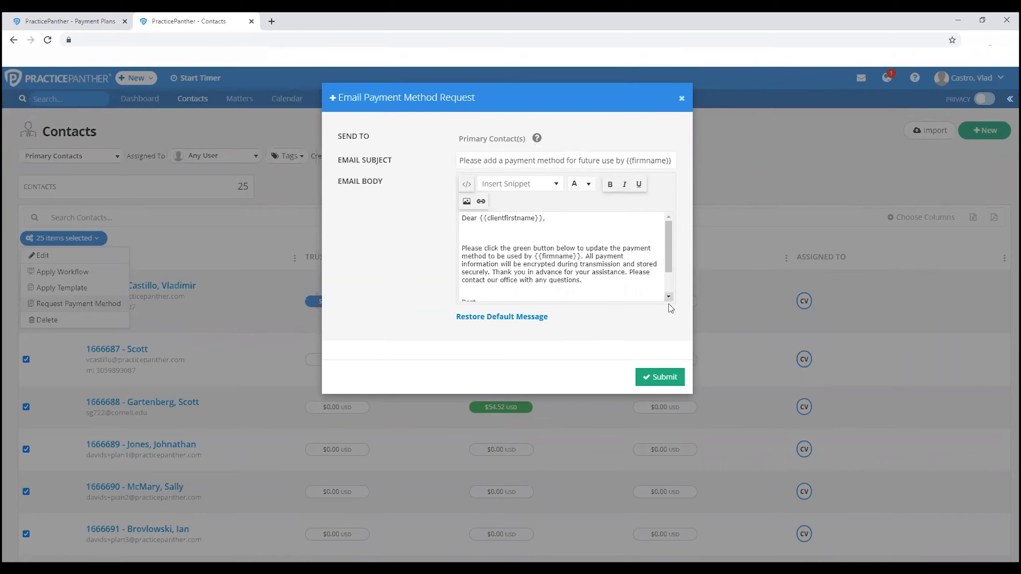
Submit the payment method request email to the selected contacts' primary contacts with the default subject and message
mouse_move(539, 140)
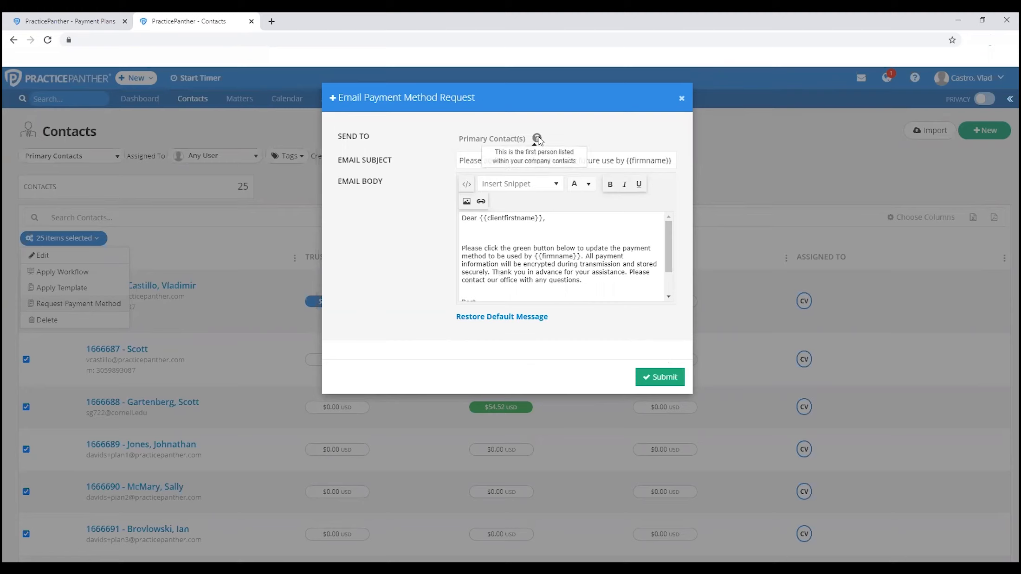
left_click(663, 373)
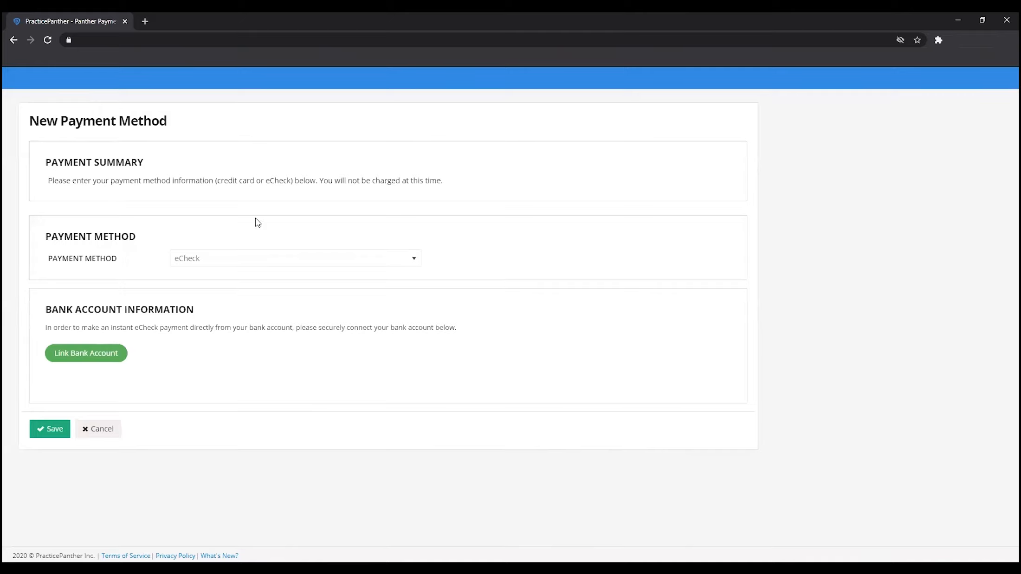
Try the Credit Card option on the client-facing New Payment Method page and reopen the payment method choices
left_click(220, 263)
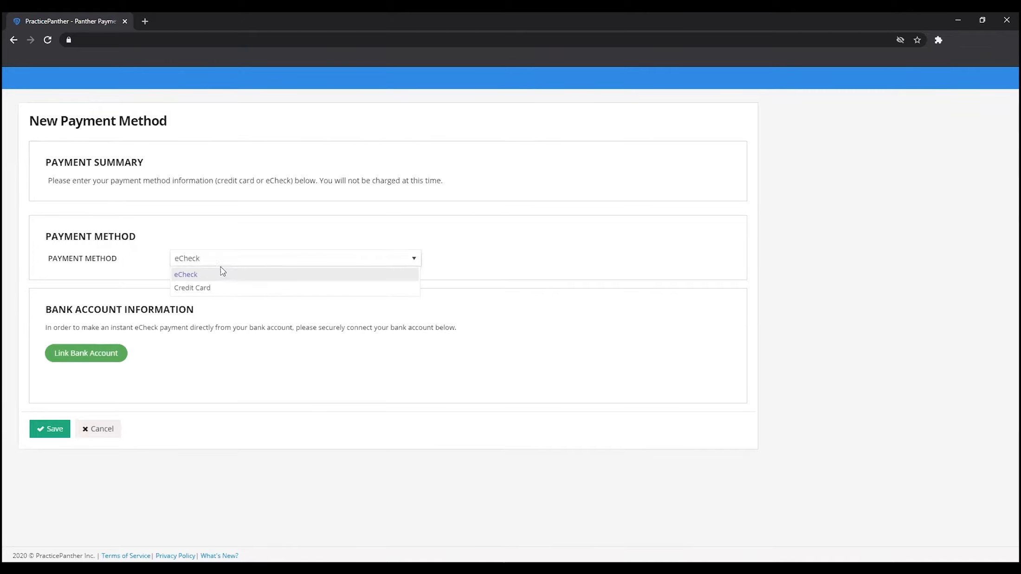
left_click(221, 289)
left_click(222, 260)
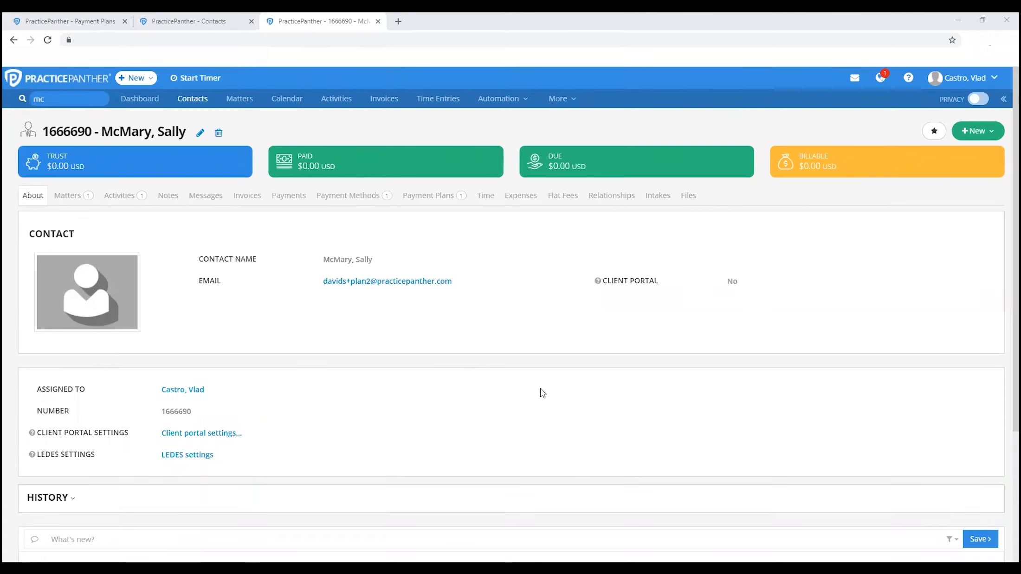
Request a new payment source from the open contact, review the default email message and submit the request
left_click(977, 135)
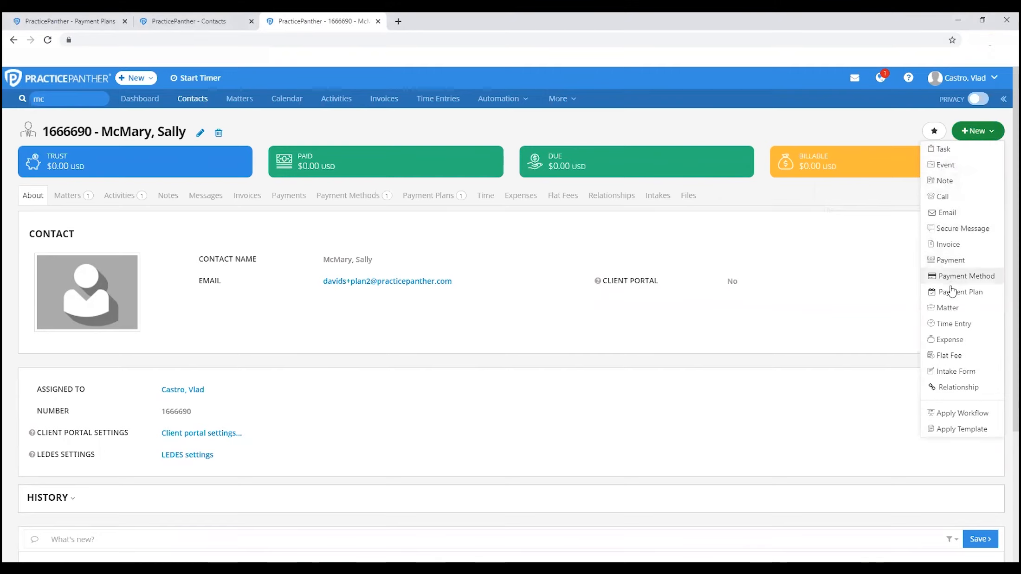
left_click(996, 277)
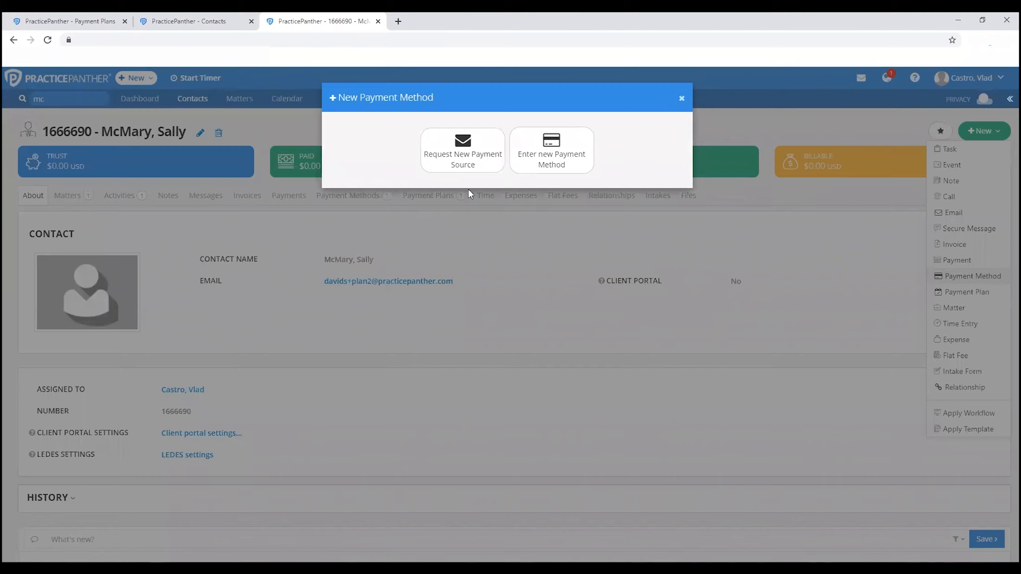
left_click(464, 151)
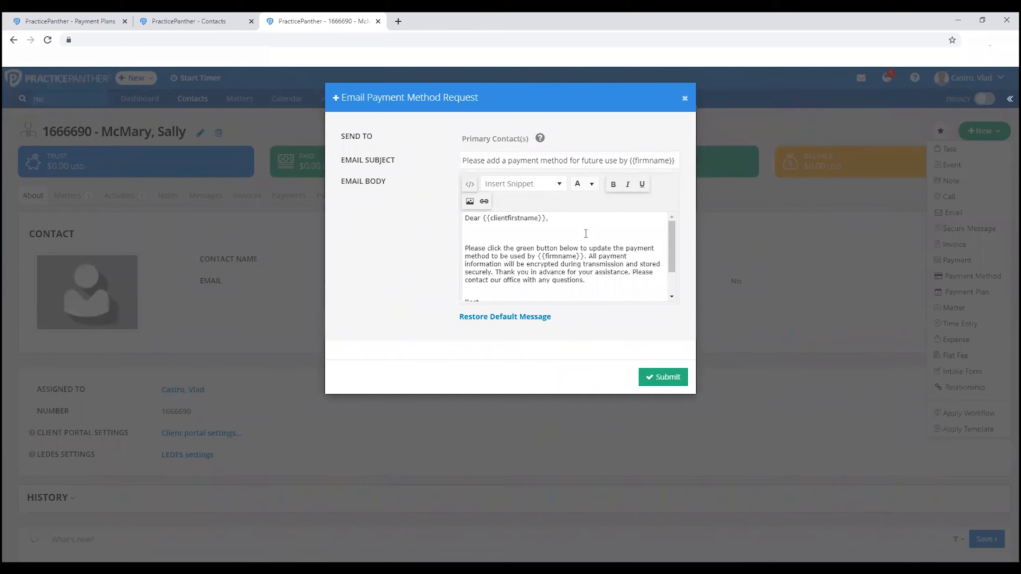
scroll(586, 274, "down", 2)
scroll(585, 273, "up", 2)
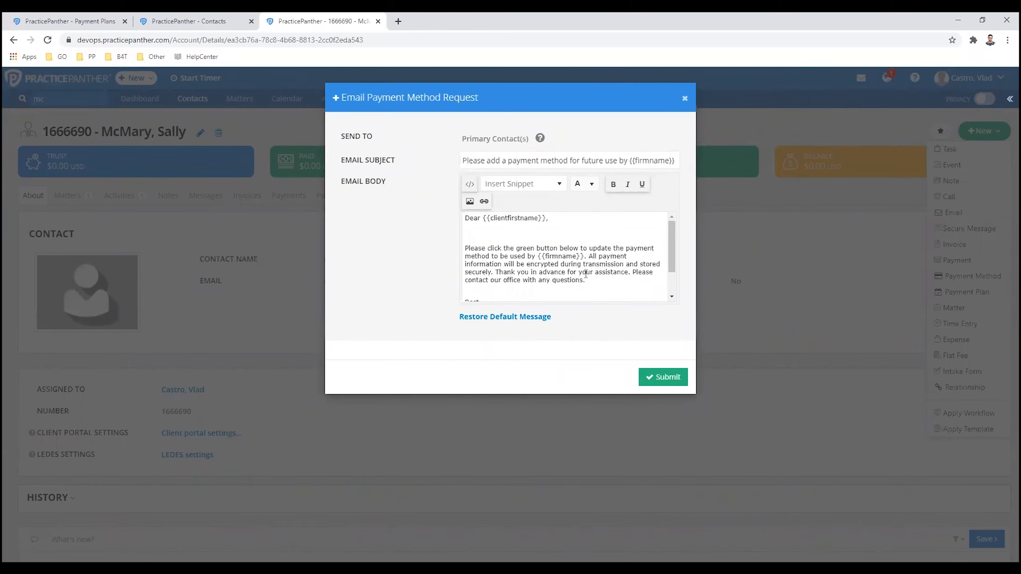
left_click(662, 381)
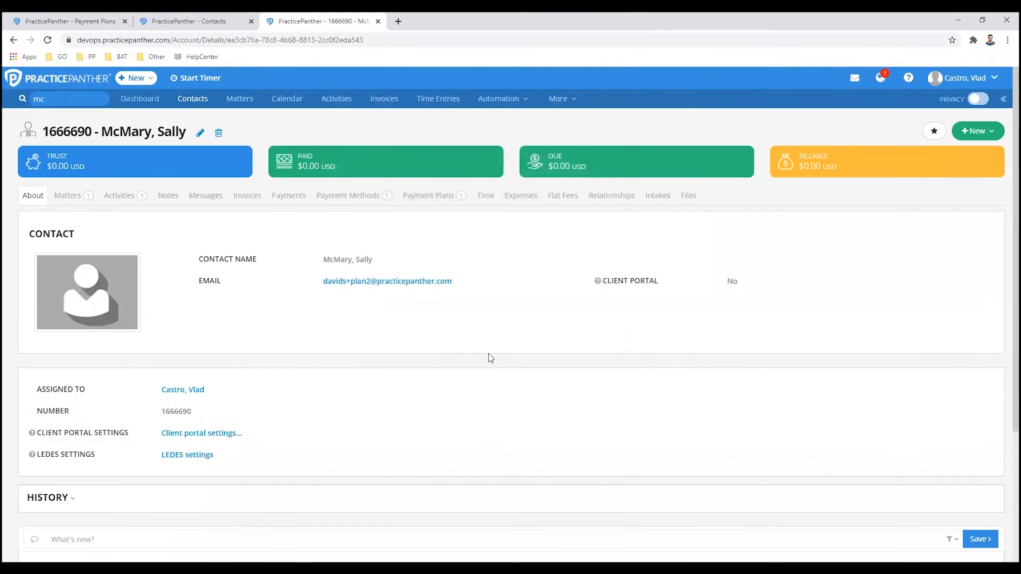